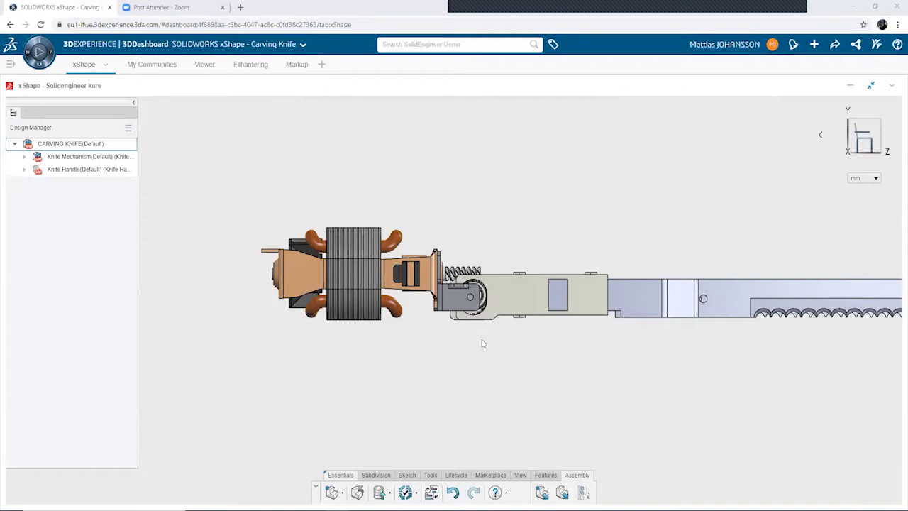
Step: Insert a new Physical Product and slide it left along the knife's X axis
click(543, 495)
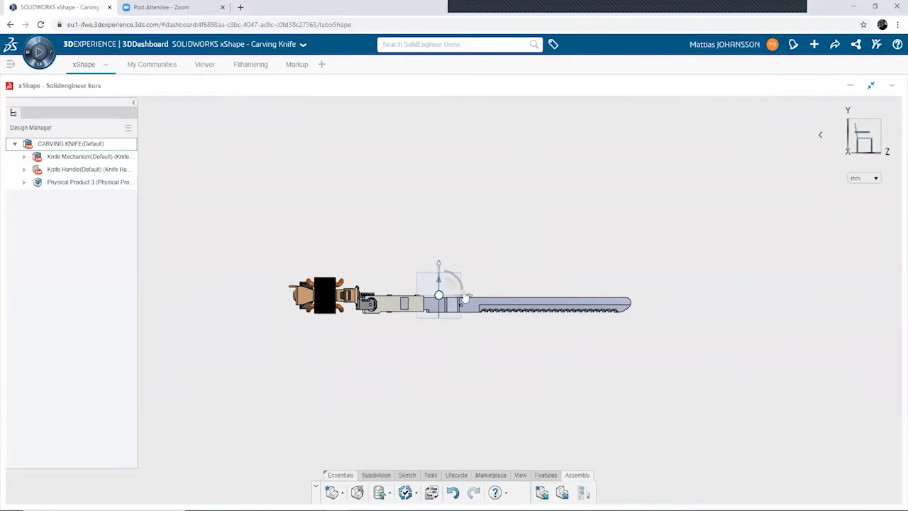
drag(471, 301, 377, 301)
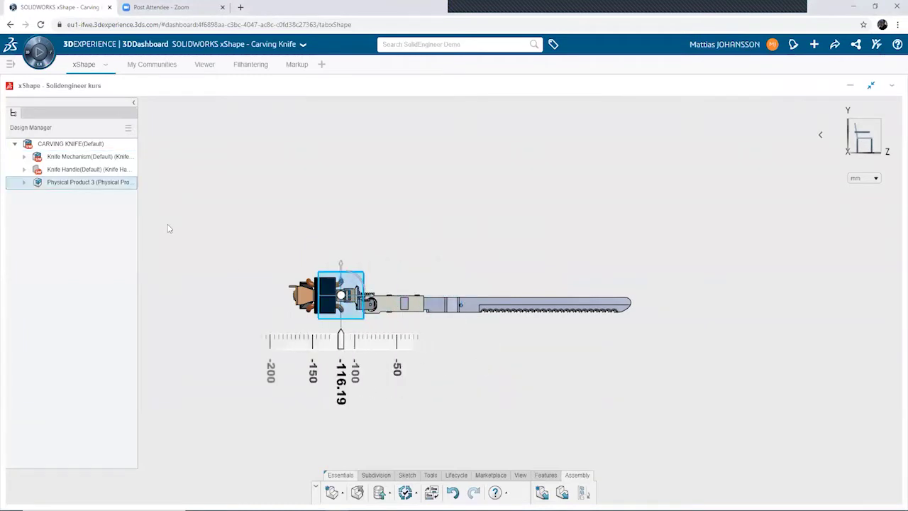
click(247, 190)
Step: Rename the new component to 'Handtag'
double_click(83, 183)
text(Handtag)
key(Return)
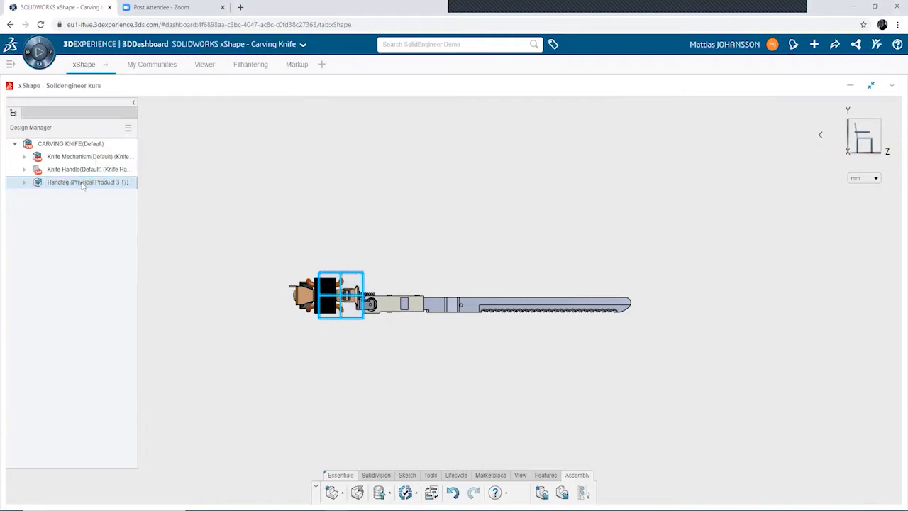
click(329, 374)
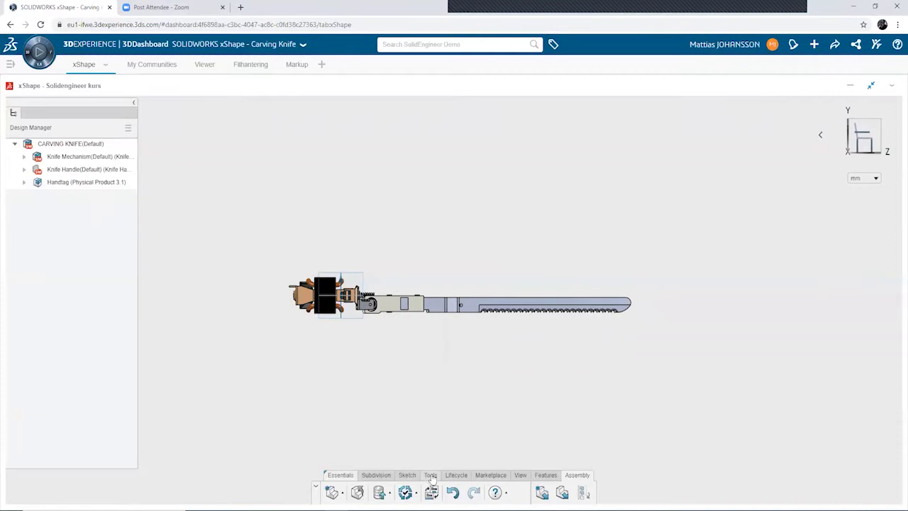
click(431, 476)
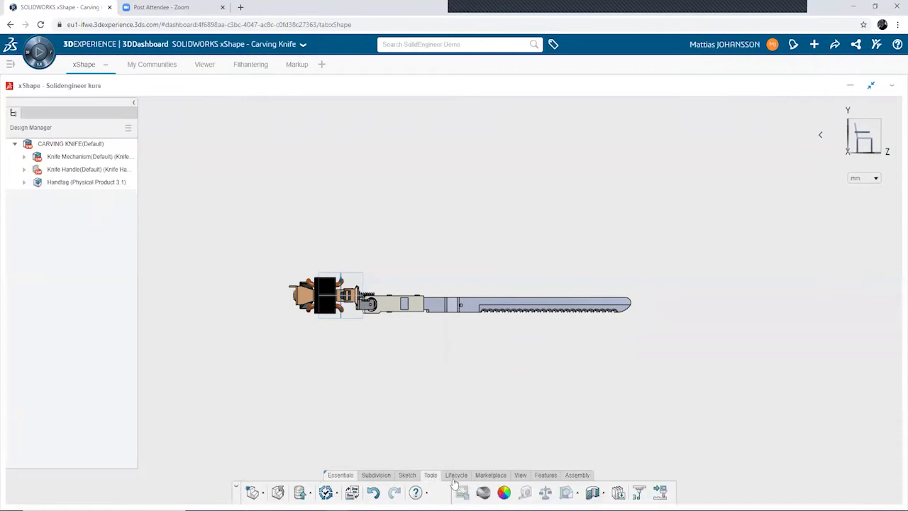
Step: With Handtag active, insert the picture CARVING KNIFE Side.PNG on the yz plane
double_click(70, 188)
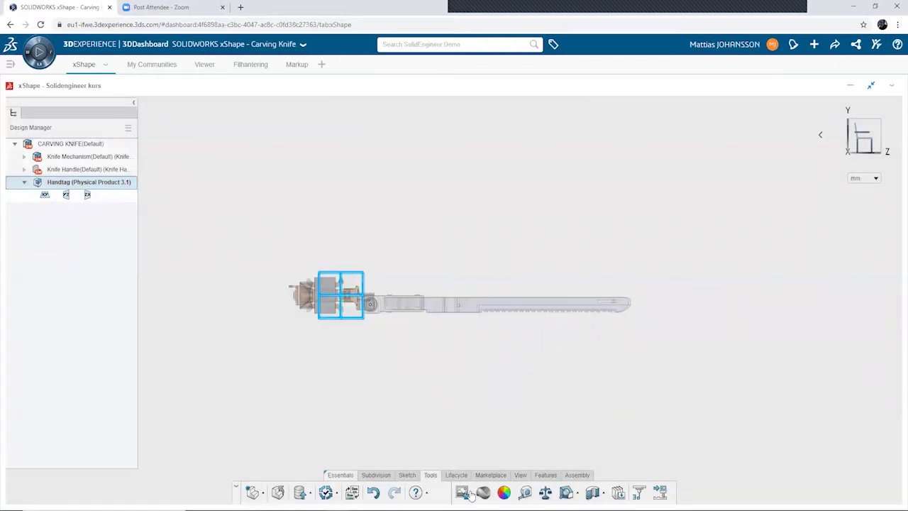
click(465, 493)
click(271, 132)
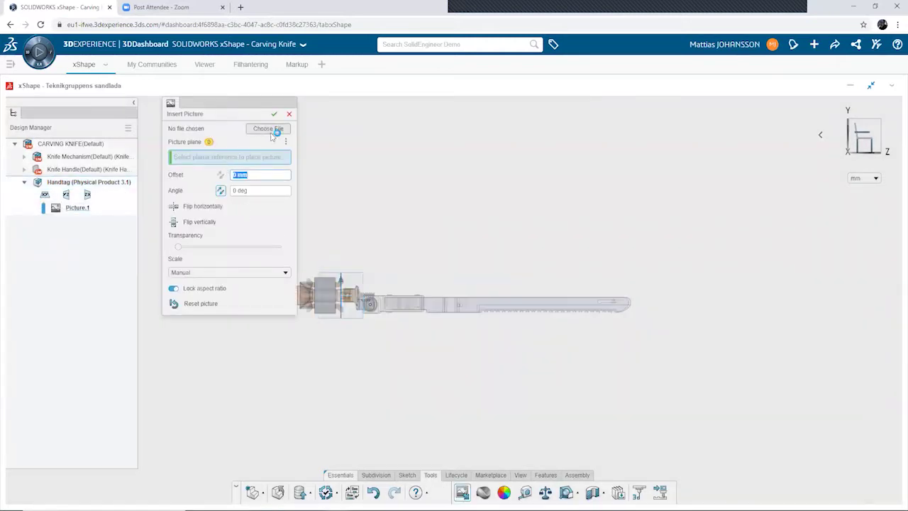
click(227, 73)
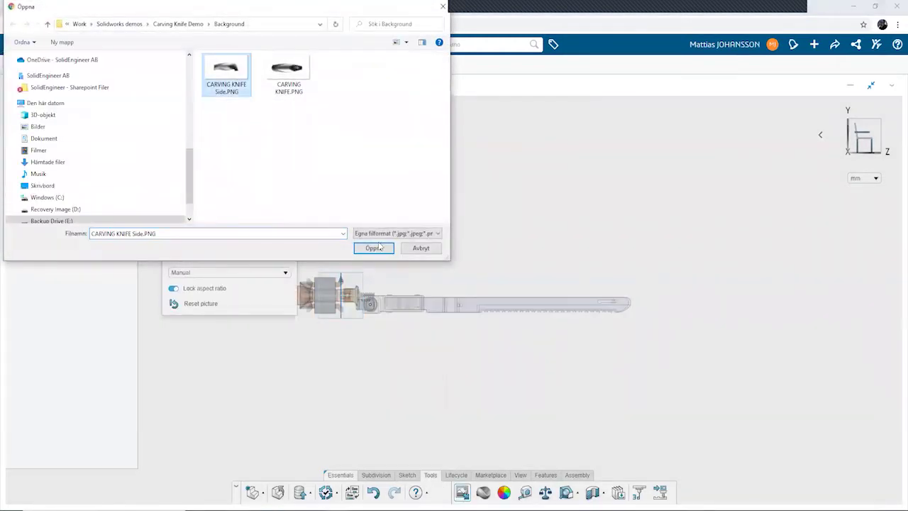
click(374, 249)
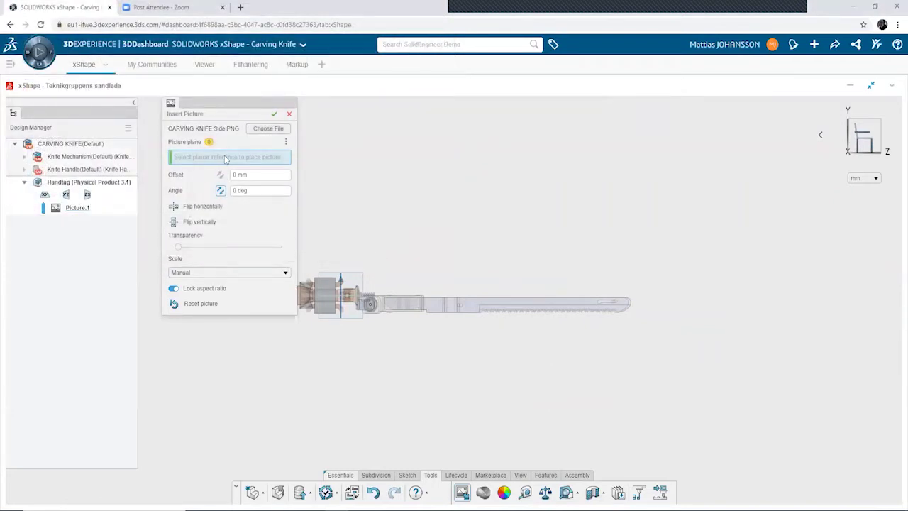
click(69, 195)
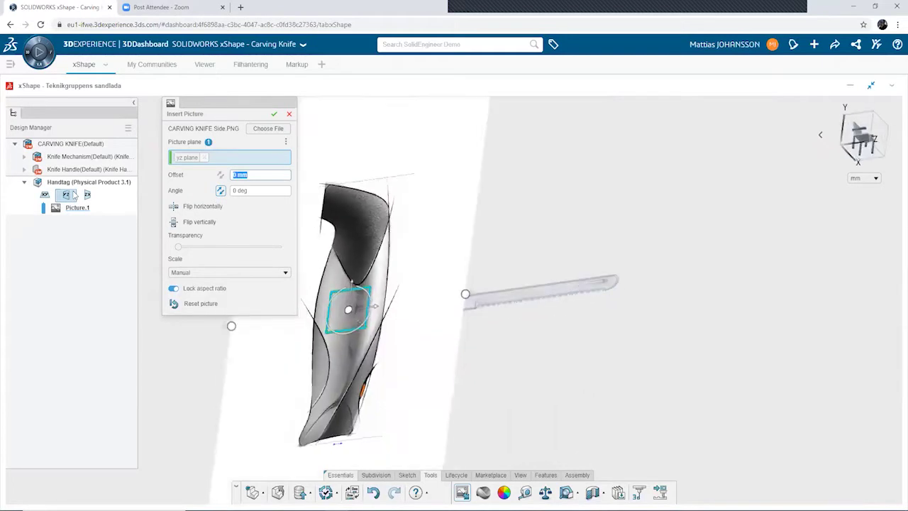
Step: Rotate the picture 90°, shrink it to the knife's size and make it semi-transparent
click(253, 190)
text(90)
key(Return)
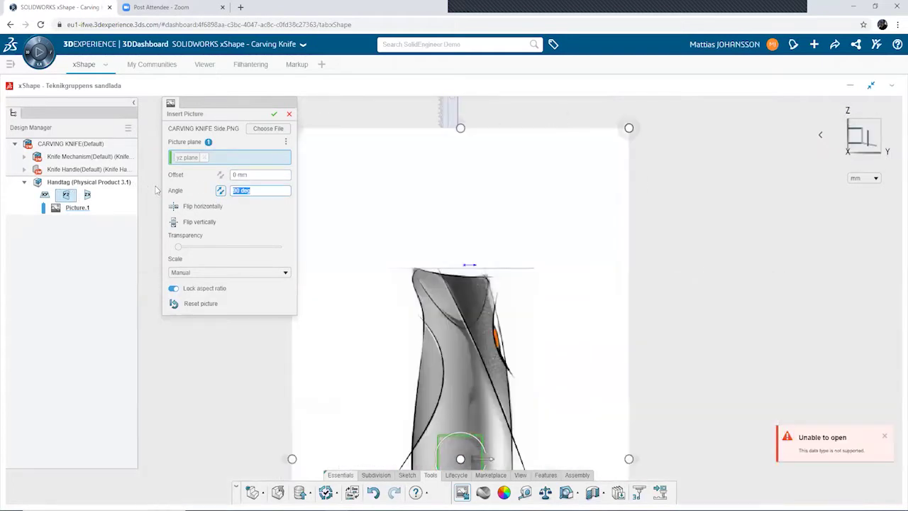
scroll(511, 351, down, 3)
scroll(486, 318, down, 2)
scroll(526, 209, up, 1)
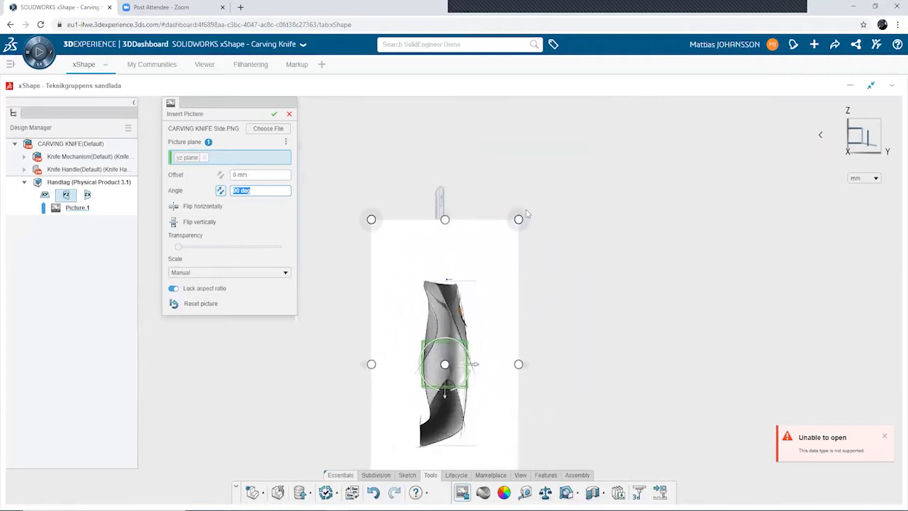
mouse_move(518, 219)
mouse_down()
mouse_move(483, 328)
mouse_move(471, 334)
mouse_up()
drag(179, 250, 222, 247)
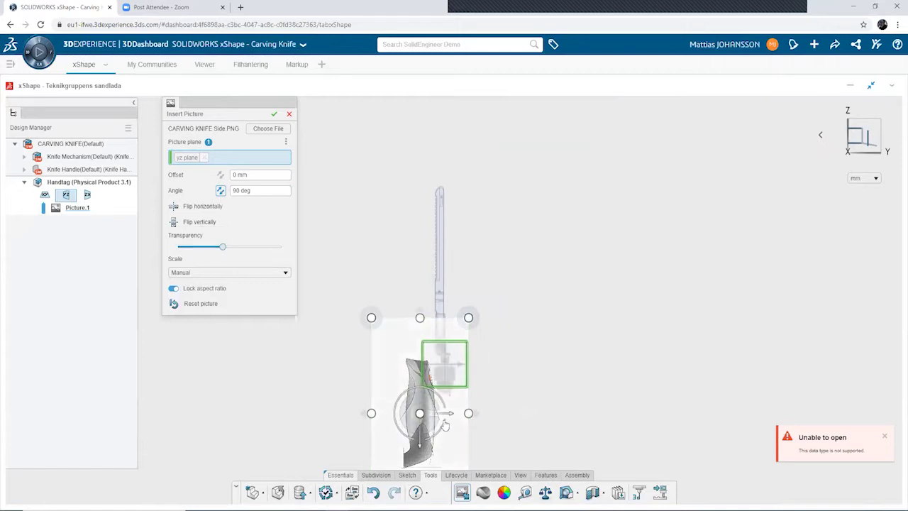
Step: Shift the picture sideways to line up with the knife and accept the placement
mouse_move(444, 424)
mouse_down()
mouse_move(478, 419)
mouse_move(447, 414)
mouse_up()
scroll(447, 414, up, 2)
scroll(450, 401, up, 2)
scroll(454, 387, up, 2)
scroll(458, 376, up, 2)
scroll(459, 369, up, 2)
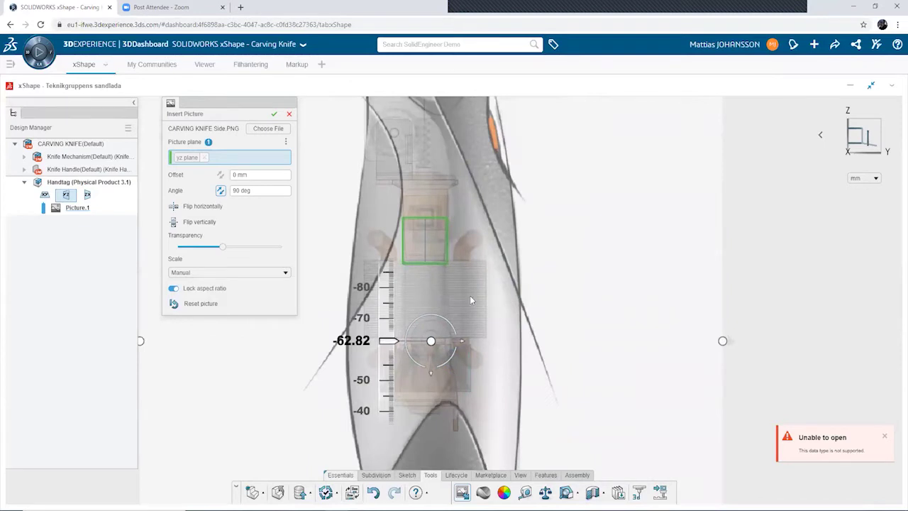
scroll(470, 295, down, 2)
drag(462, 335, 455, 336)
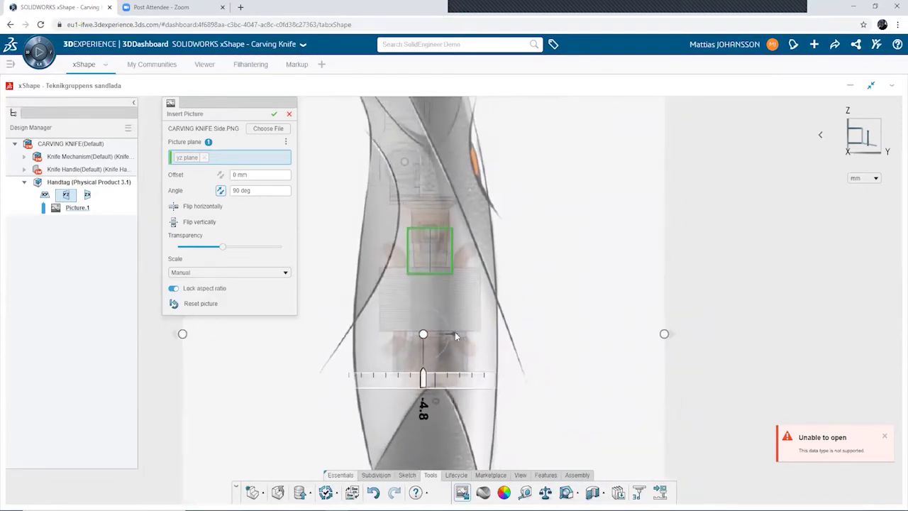
scroll(463, 311, down, 2)
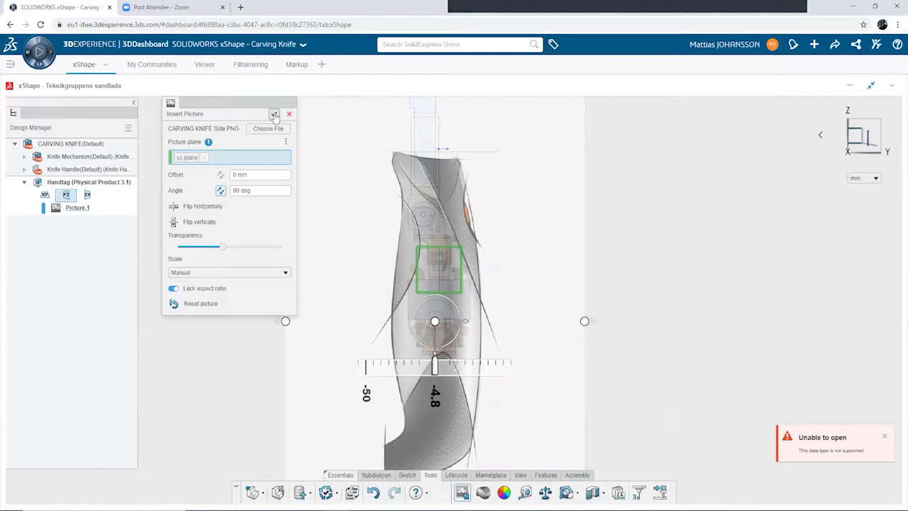
click(274, 114)
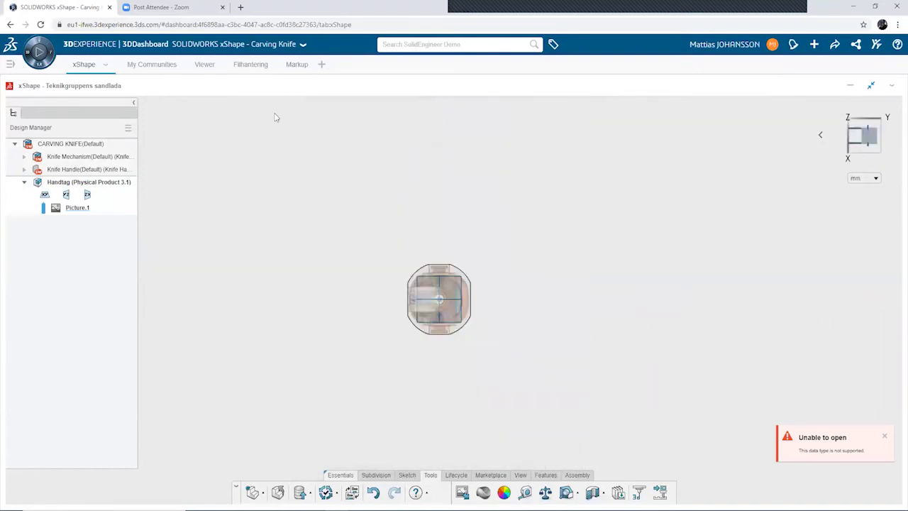
Step: Zoom in on a side view of the handle and dismiss the Unable to open notification
middle_drag(359, 233, 383, 161)
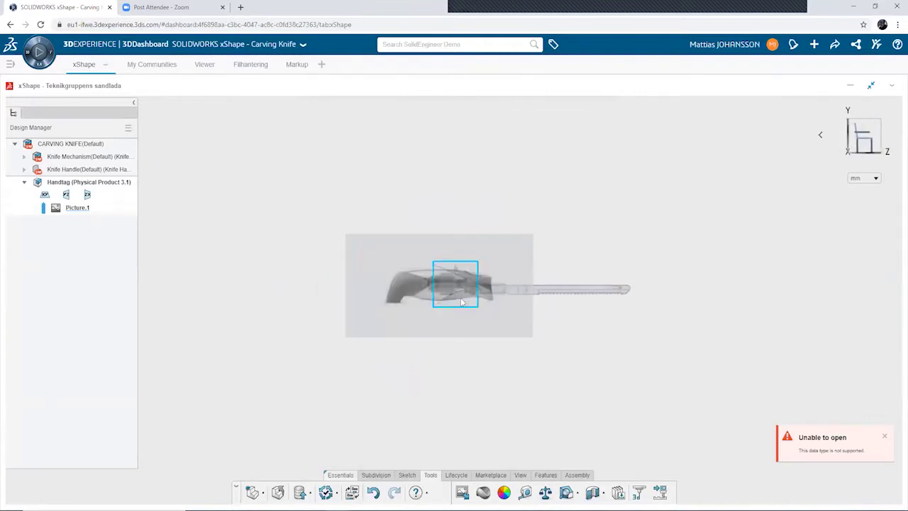
scroll(465, 297, up, 2)
scroll(454, 291, up, 3)
scroll(447, 288, up, 2)
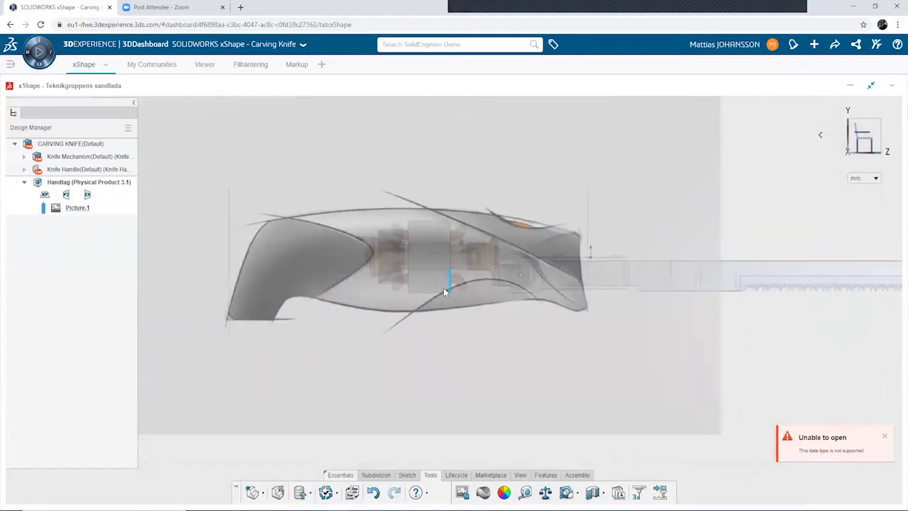
scroll(308, 239, up, 2)
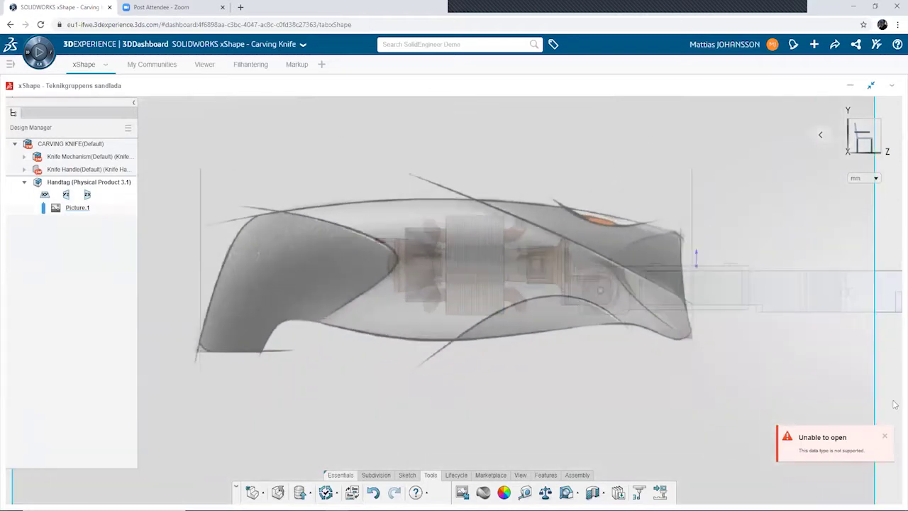
click(885, 436)
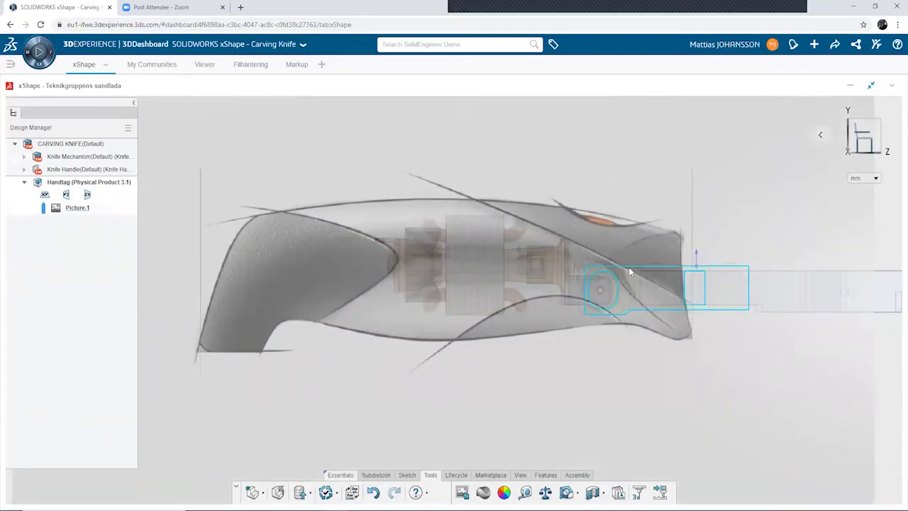
Step: Switch to the Subdivision modelling tools
click(377, 480)
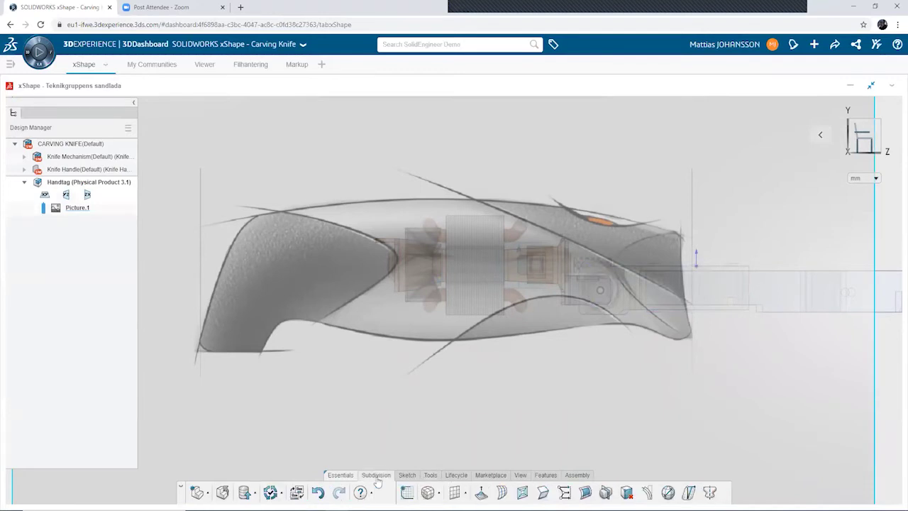
scroll(435, 322, down, 2)
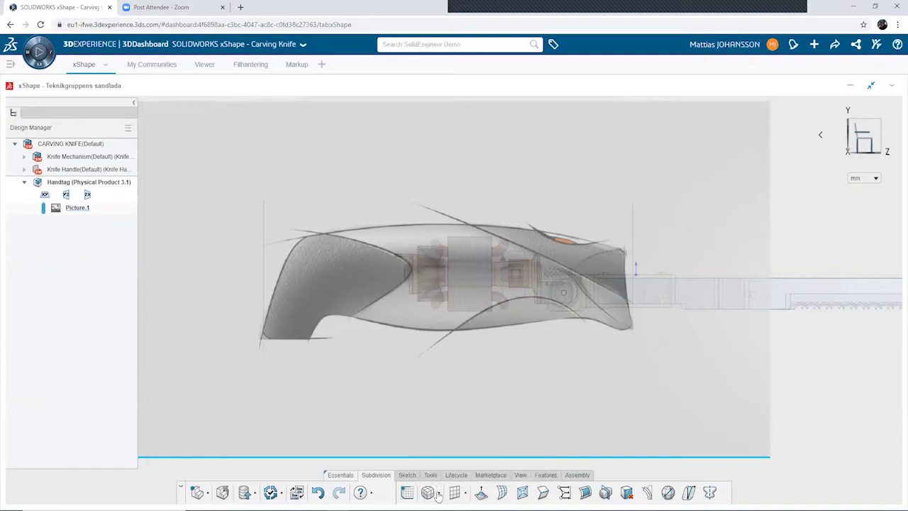
click(439, 492)
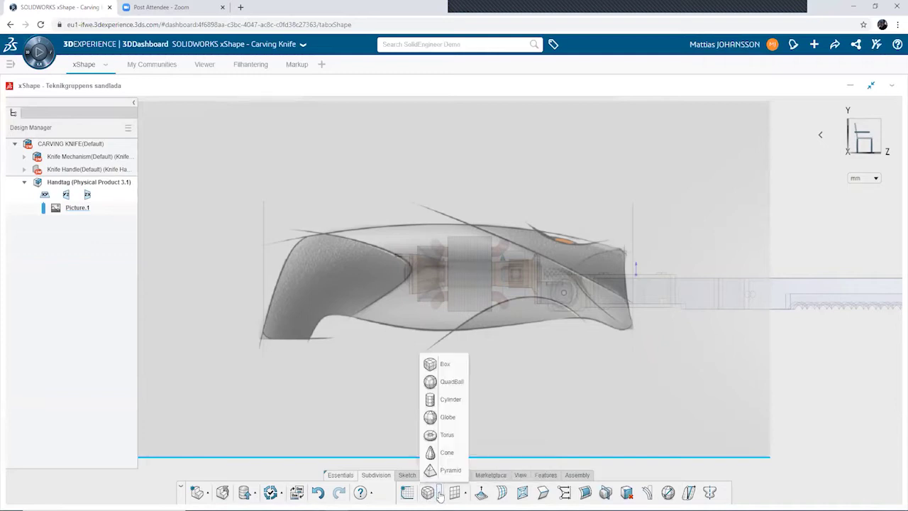
Step: Place a 3×3×3 subdivision box onto the knife handle and confirm it
click(447, 364)
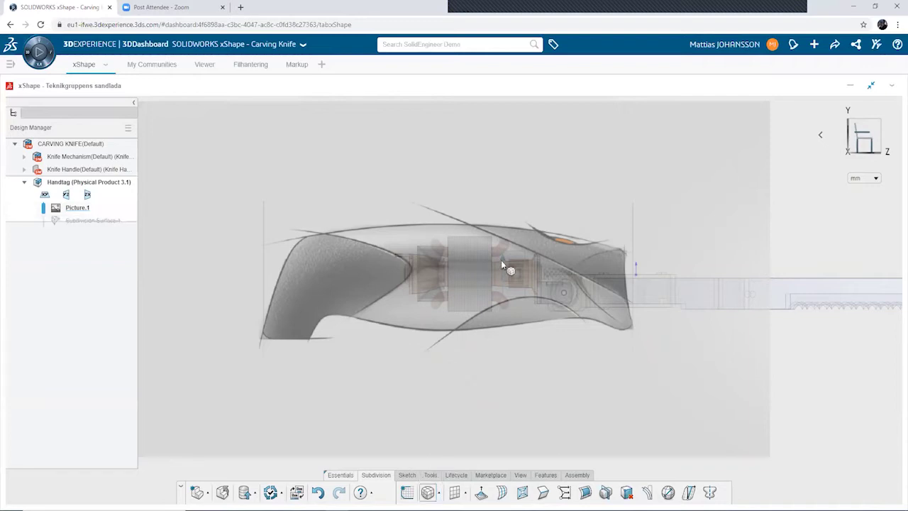
mouse_move(486, 274)
middle_down()
mouse_move(505, 343)
mouse_move(498, 274)
middle_up()
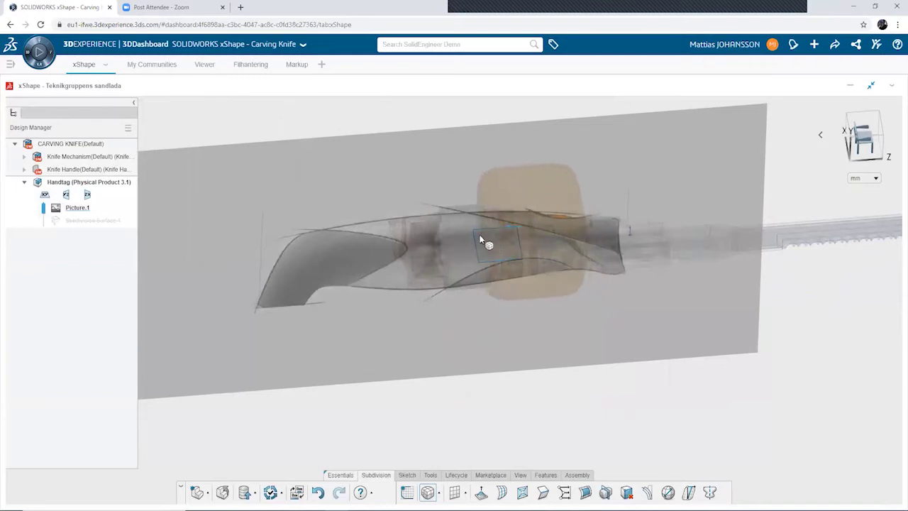
mouse_move(484, 247)
middle_down()
mouse_move(483, 171)
mouse_move(486, 248)
mouse_move(512, 238)
middle_up()
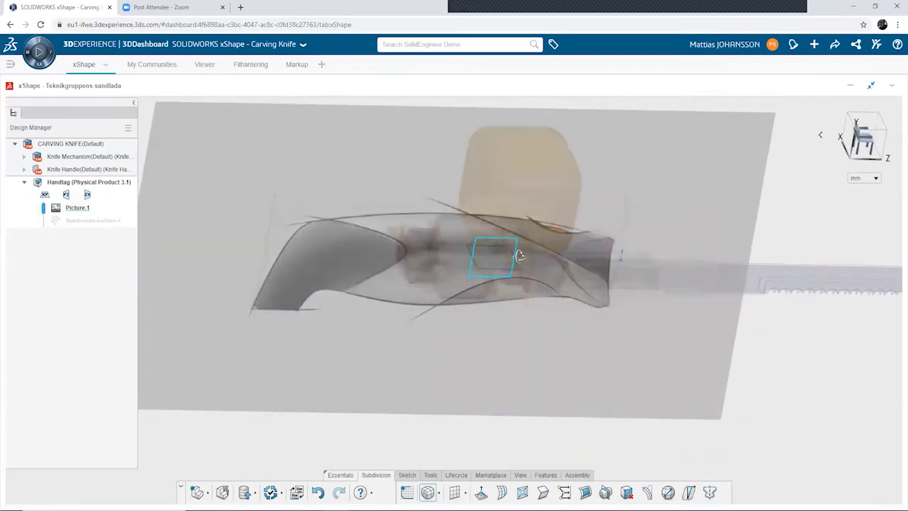
middle_drag(512, 237, 518, 317)
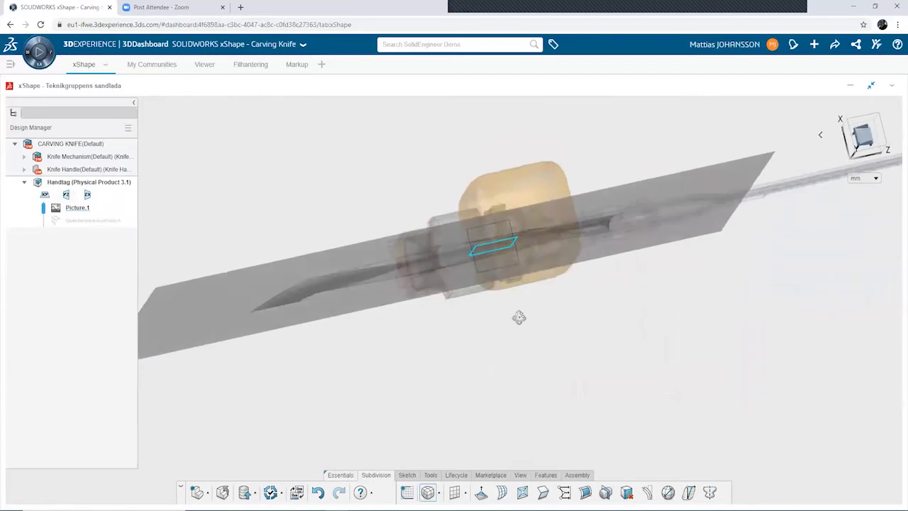
click(480, 244)
middle_drag(535, 358, 516, 206)
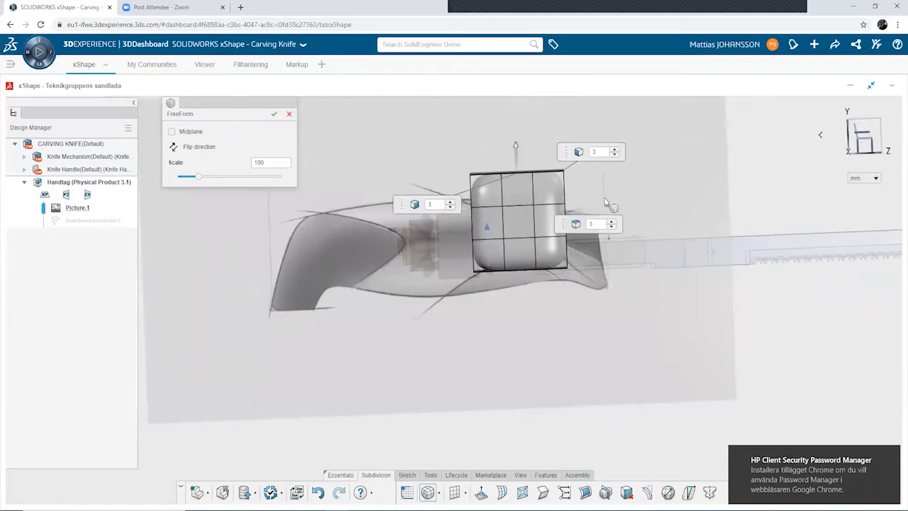
click(274, 116)
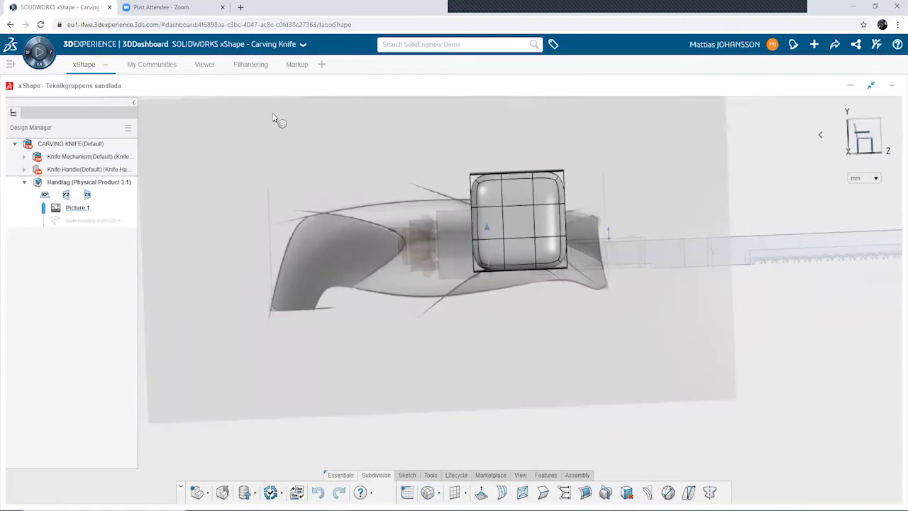
Step: Scale the box cage longer along the handle and move it left and down over the sketch
double_click(477, 261)
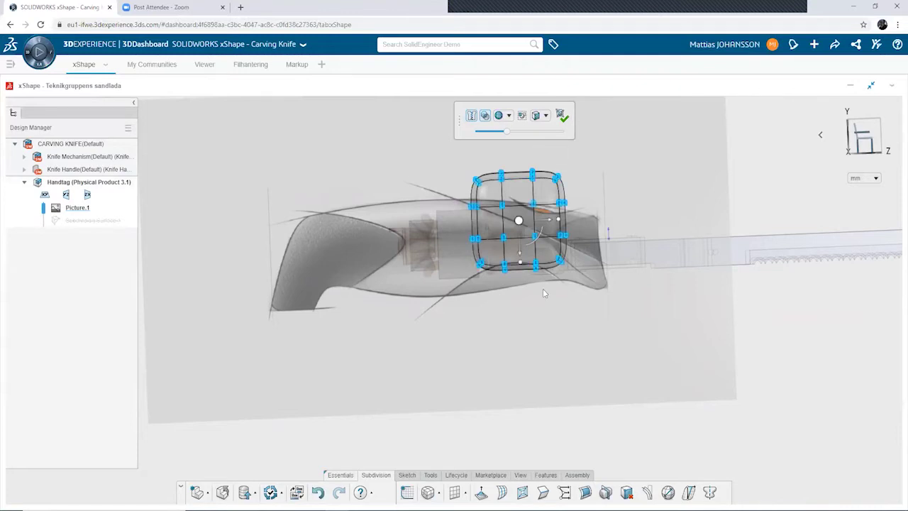
middle_drag(543, 288, 488, 267)
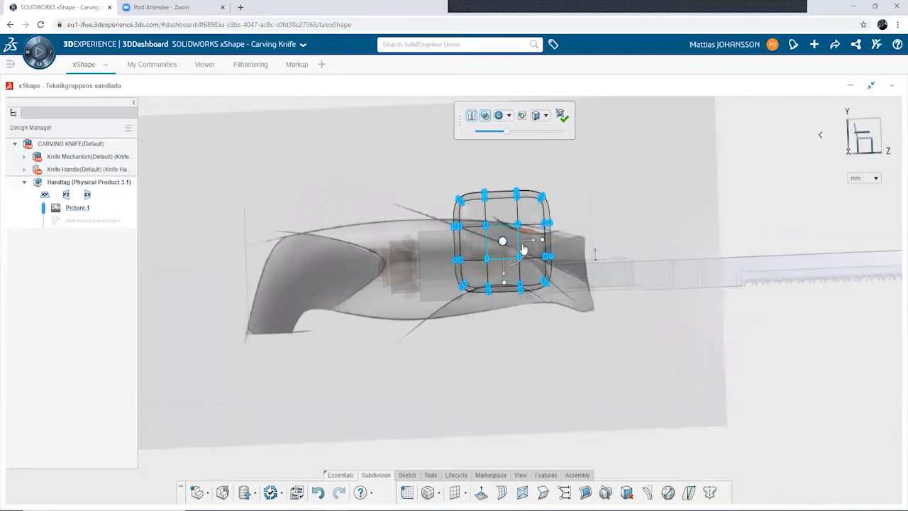
drag(613, 246, 621, 244)
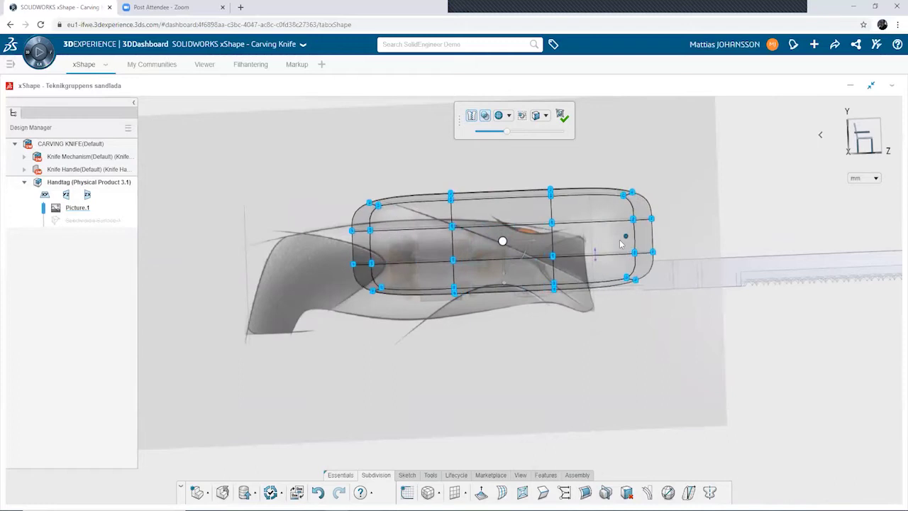
drag(506, 283, 487, 274)
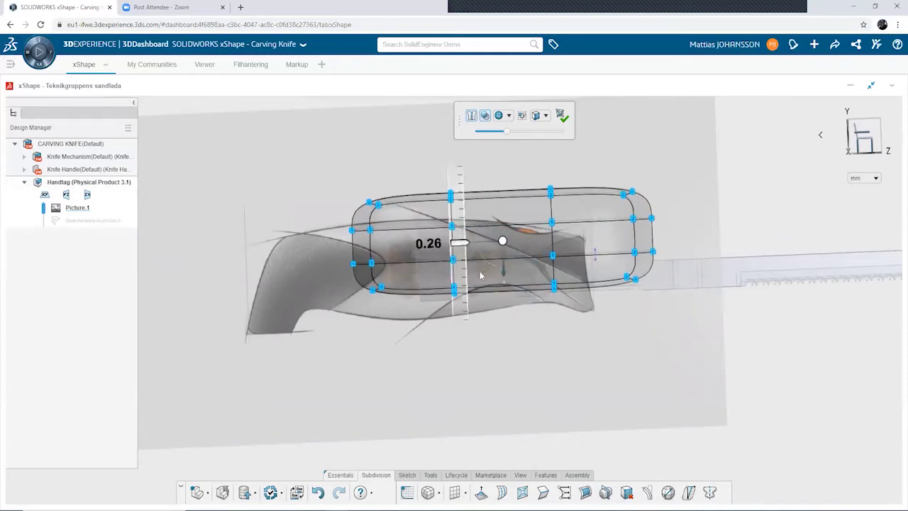
mouse_move(474, 244)
mouse_down()
mouse_move(394, 246)
mouse_move(408, 252)
mouse_up()
drag(428, 282, 429, 303)
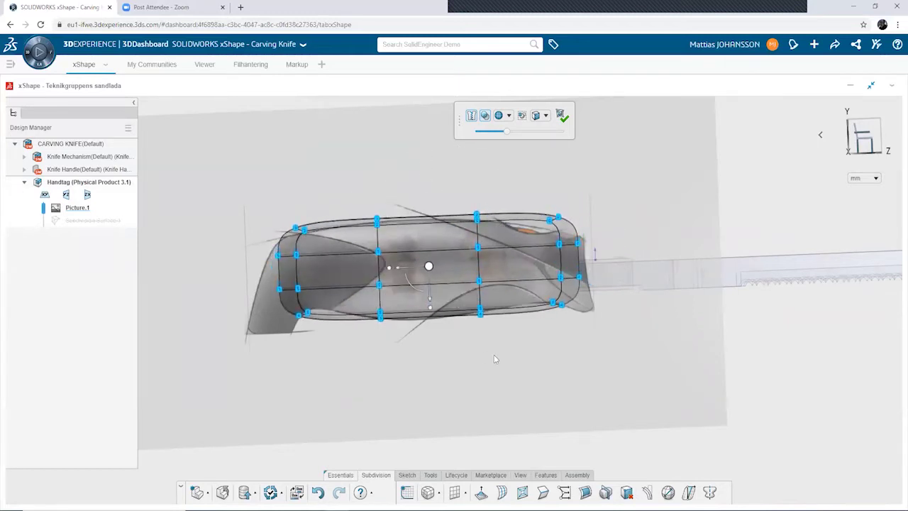
Step: Check the stretched cage from the end view (Ctrl+4) before adding loops
key(ctrl+4)
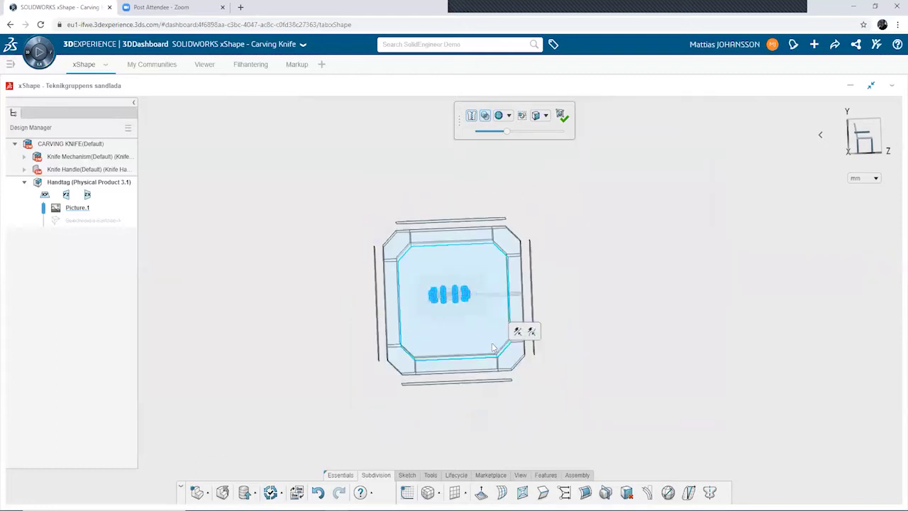
scroll(454, 308, up, 2)
scroll(455, 304, up, 3)
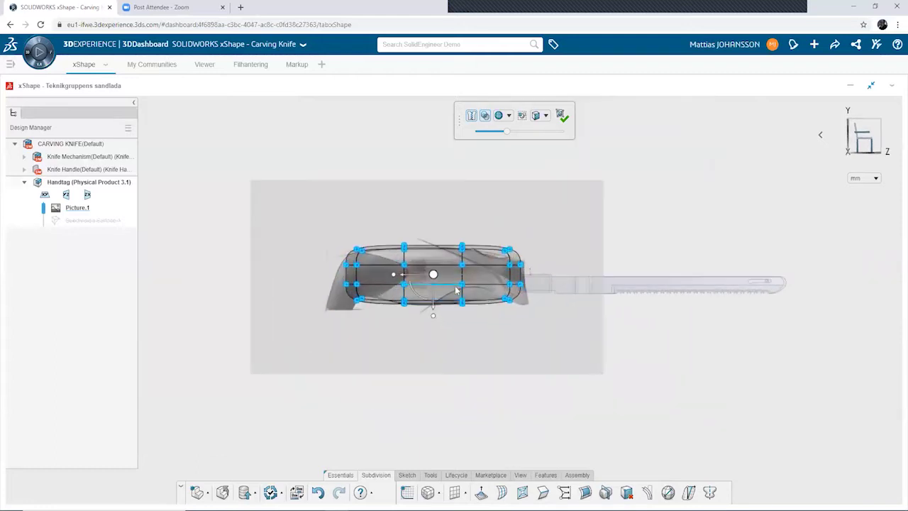
scroll(456, 296, up, 3)
scroll(456, 291, up, 2)
scroll(446, 320, down, 1)
scroll(383, 328, down, 2)
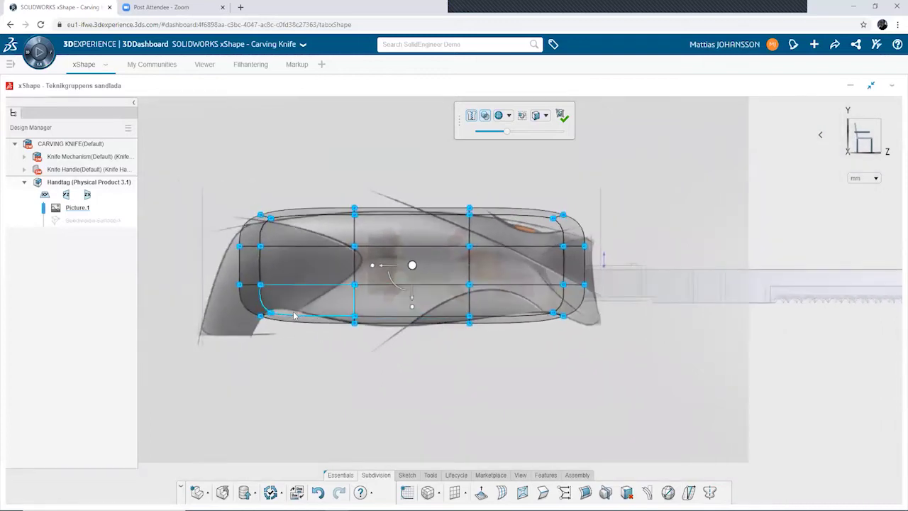
scroll(286, 334, up, 1)
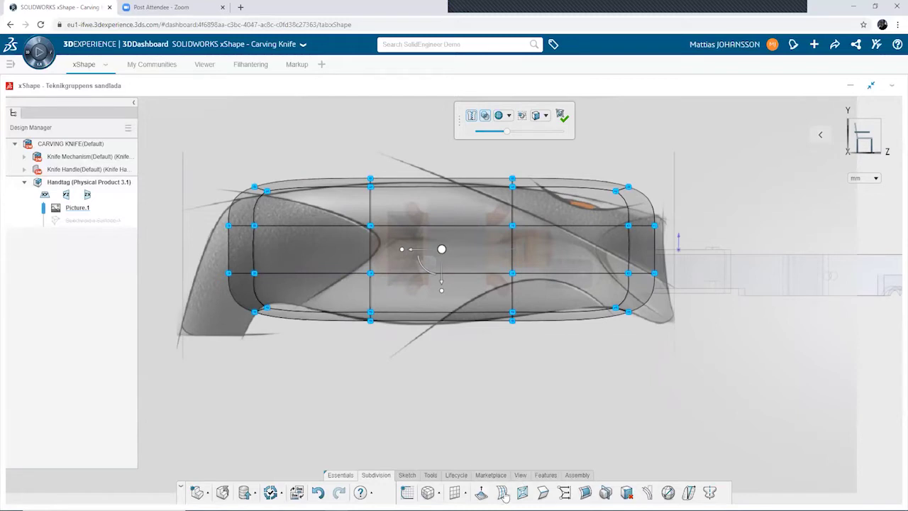
key(l)
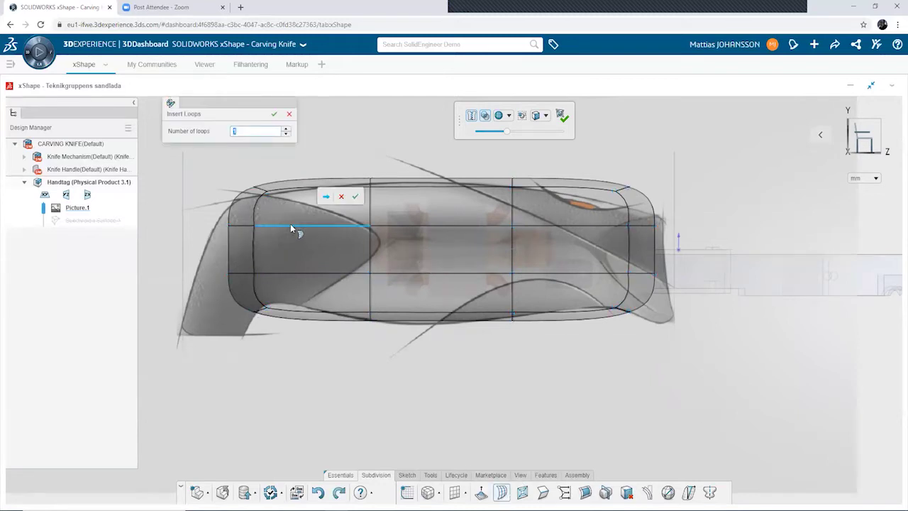
Step: Insert new edge loops across the cage's front section
click(291, 227)
click(233, 132)
text(2)
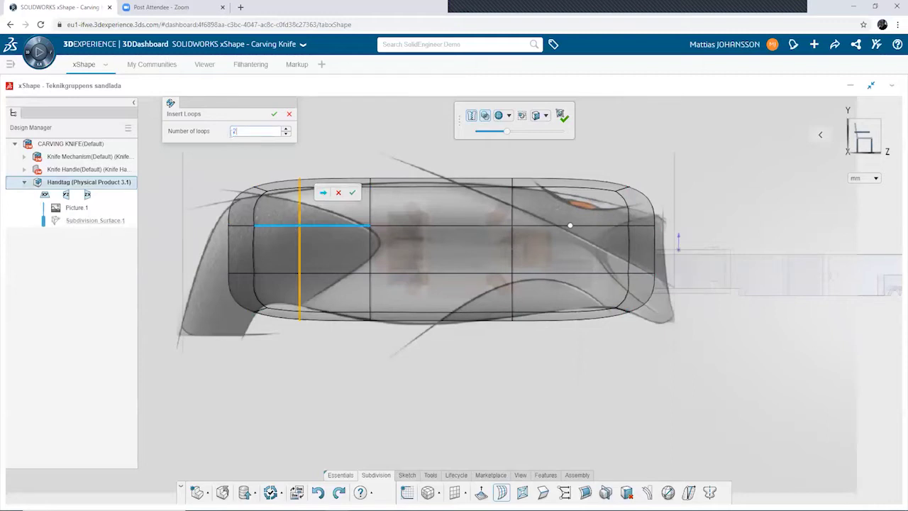
click(274, 115)
click(273, 115)
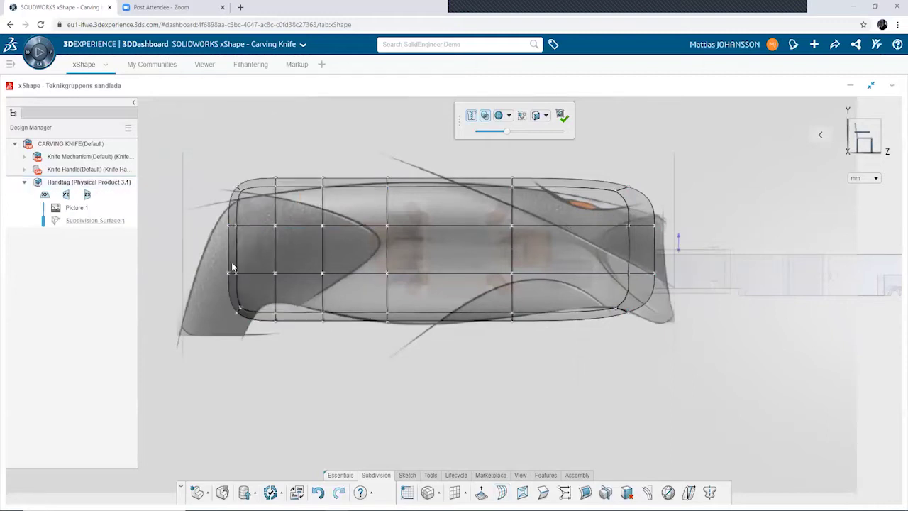
Step: Reshape the cage's left end, pulling its corners down and out toward the sketched pommel
drag(202, 162, 295, 239)
drag(256, 202, 244, 236)
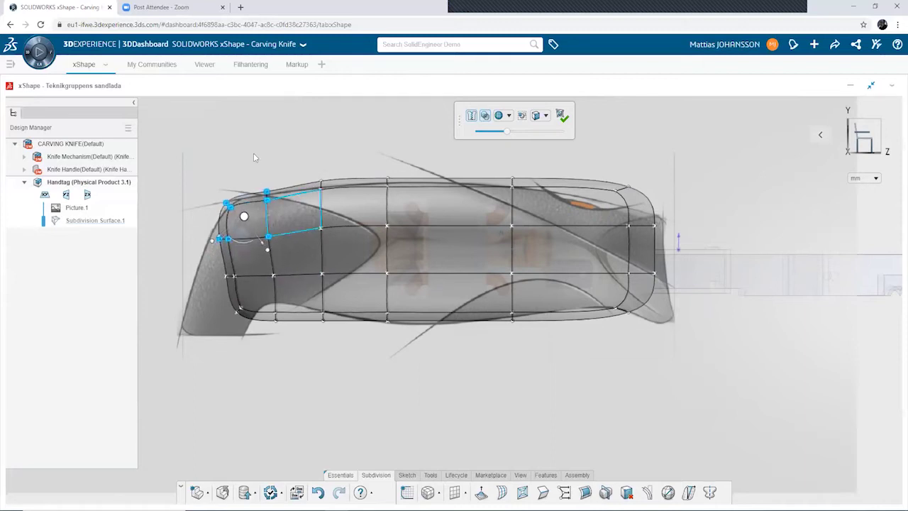
click(284, 215)
click(268, 193)
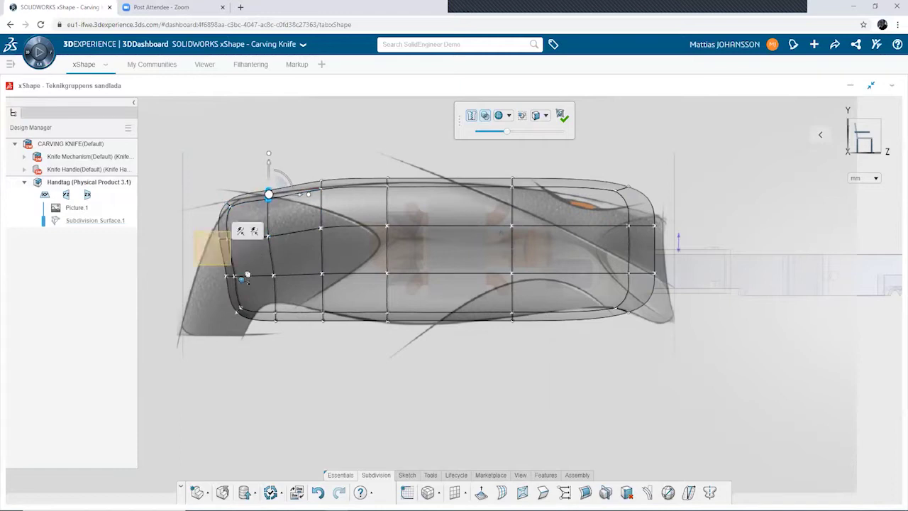
click(227, 257)
drag(248, 278, 231, 278)
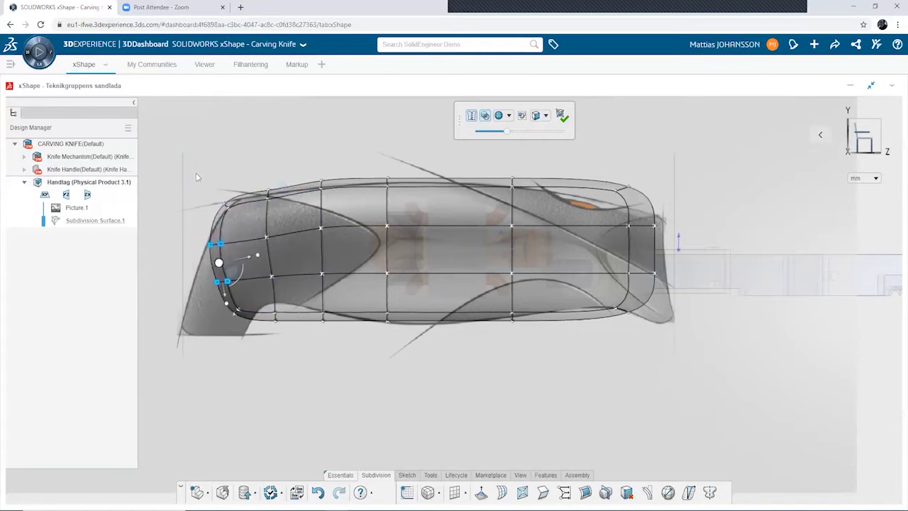
click(226, 205)
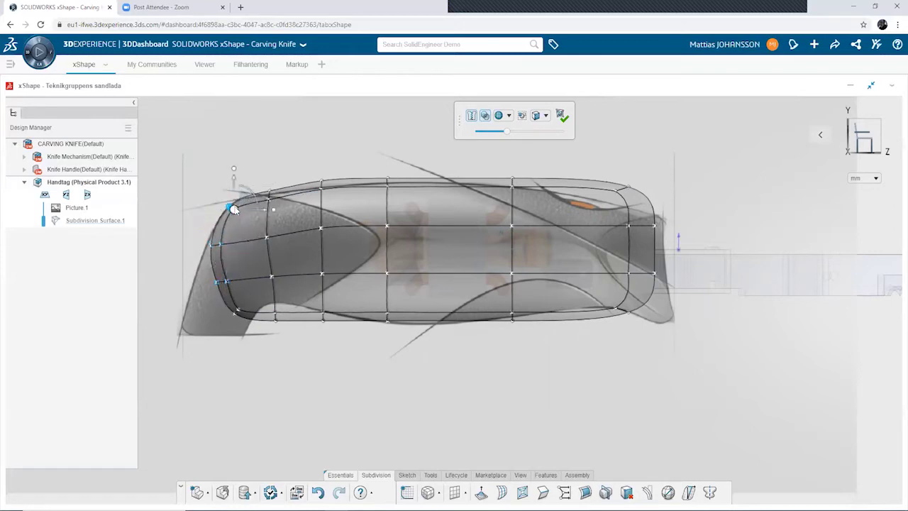
drag(196, 260, 261, 335)
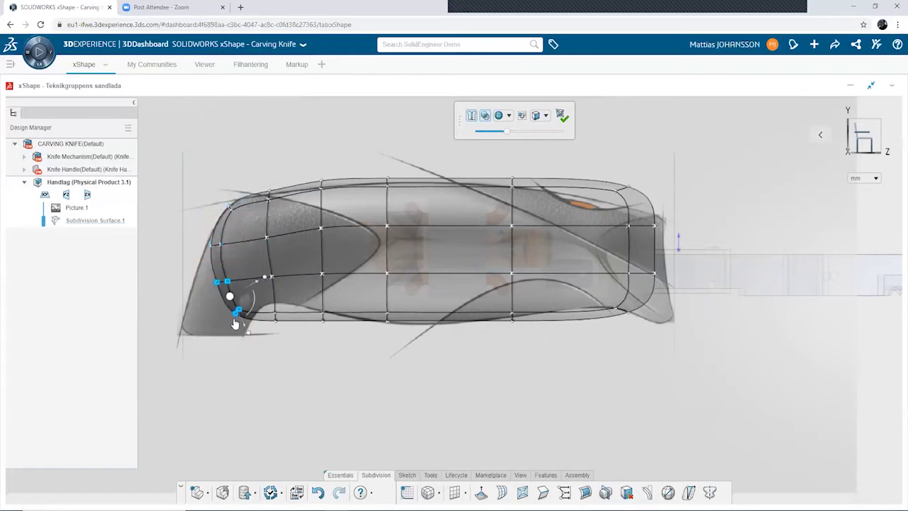
drag(213, 319, 209, 334)
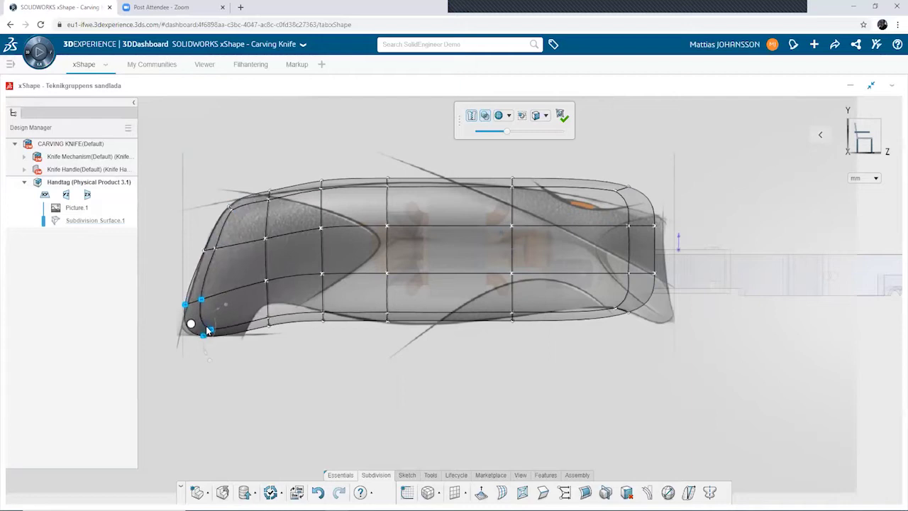
drag(209, 333, 214, 322)
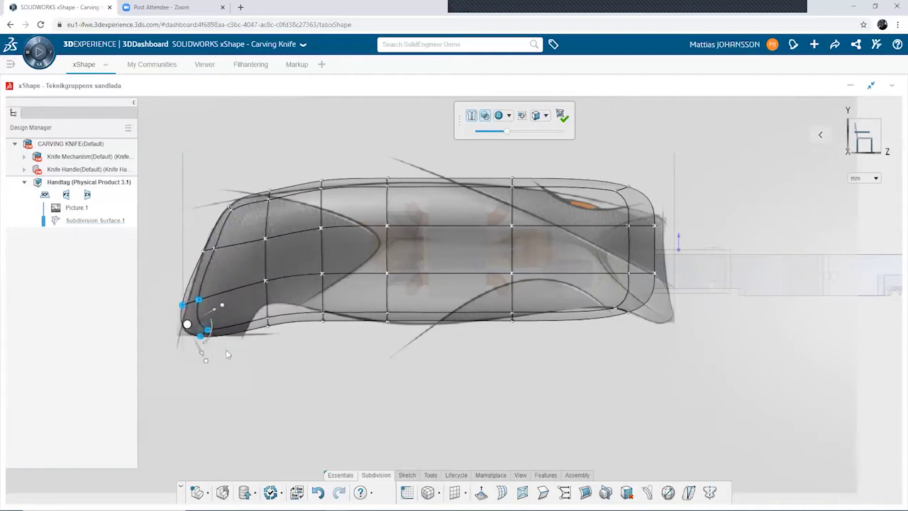
click(266, 317)
drag(227, 329, 234, 325)
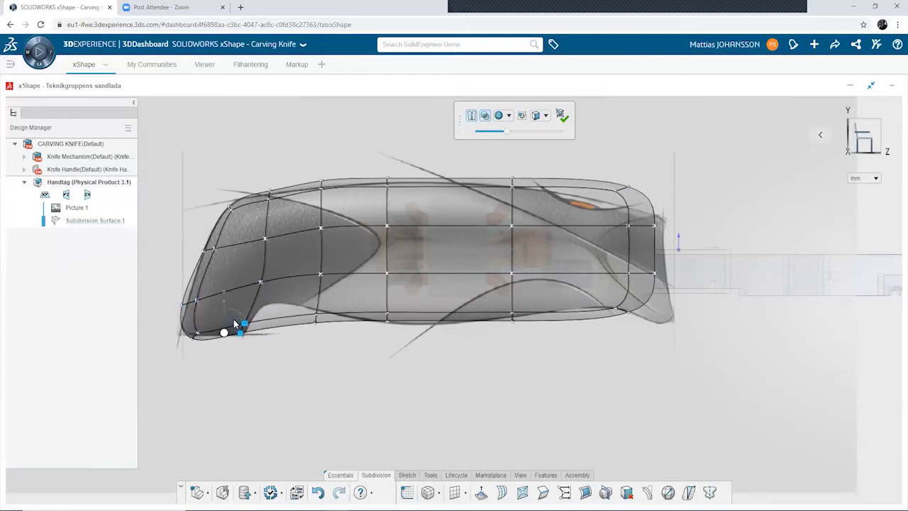
Step: Raise an underside vertex to curve the finger area and select further underside points
click(316, 316)
drag(333, 313, 293, 279)
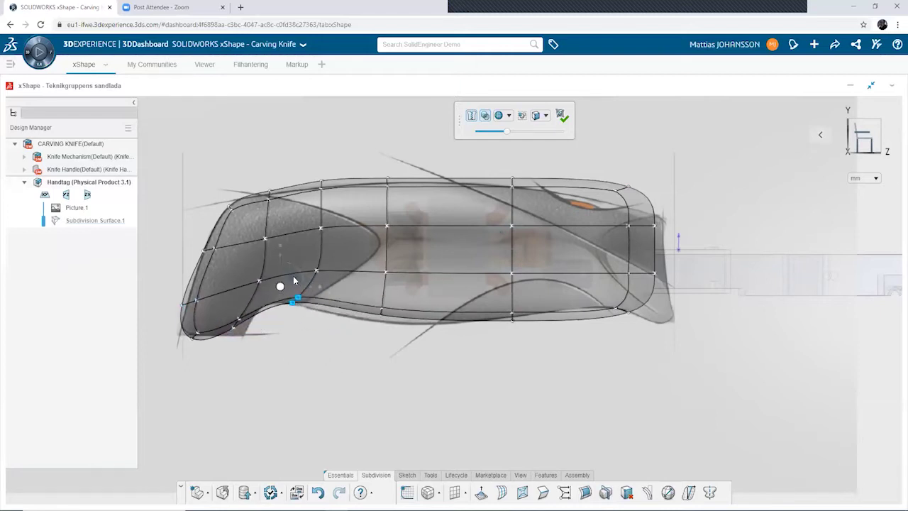
mouse_move(425, 368)
mouse_down()
mouse_move(353, 315)
mouse_move(389, 312)
mouse_up()
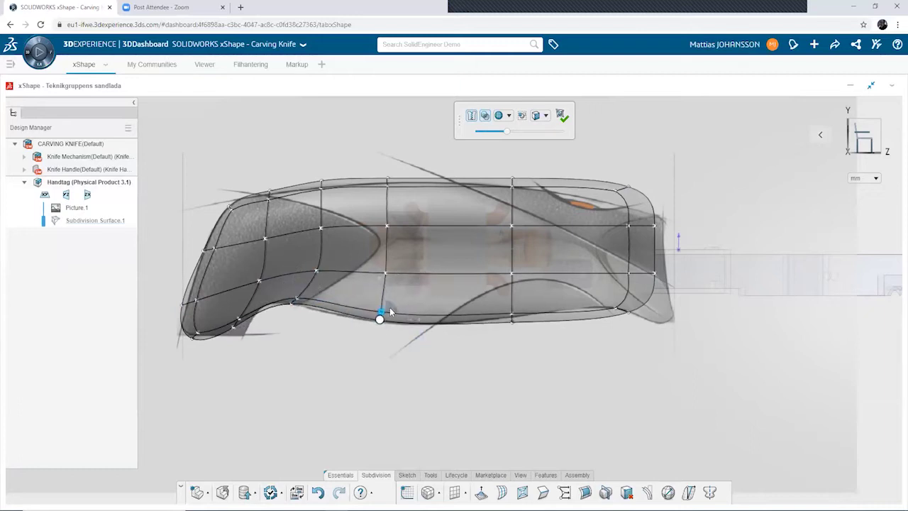
click(510, 317)
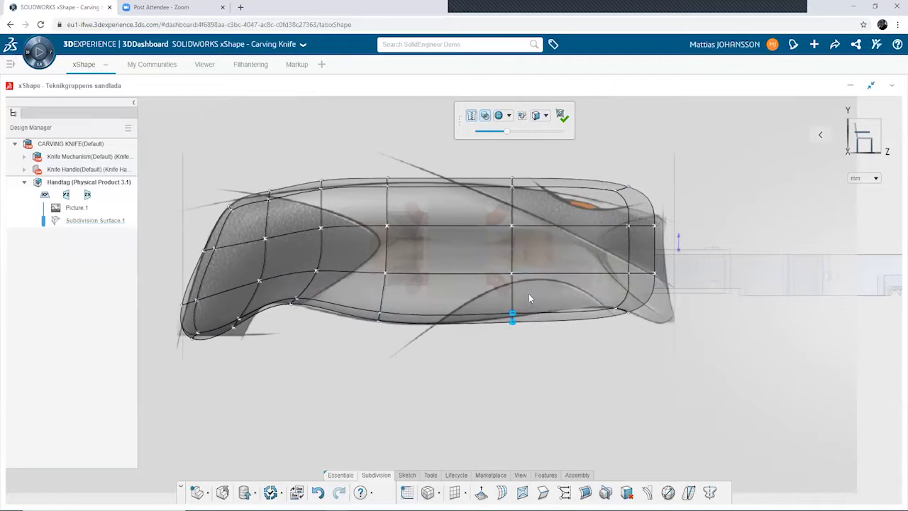
drag(539, 357, 480, 293)
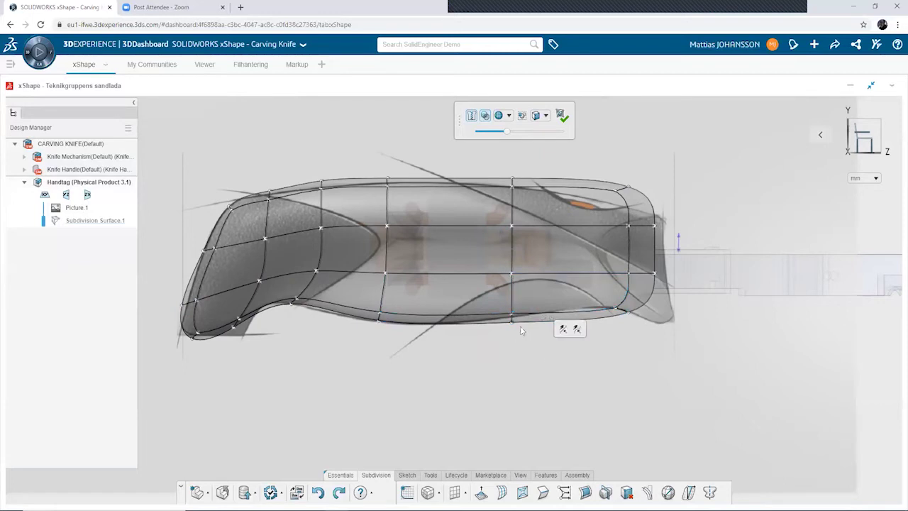
mouse_move(560, 364)
mouse_down()
mouse_move(487, 291)
mouse_move(503, 299)
mouse_move(495, 300)
mouse_up()
mouse_move(653, 366)
mouse_down()
mouse_move(589, 292)
mouse_move(629, 298)
mouse_up()
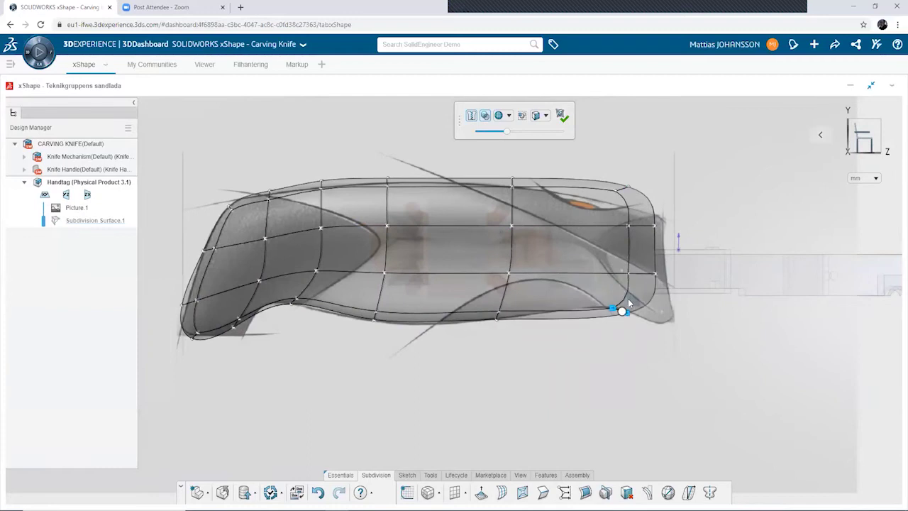
scroll(264, 360, up, 3)
scroll(283, 365, up, 3)
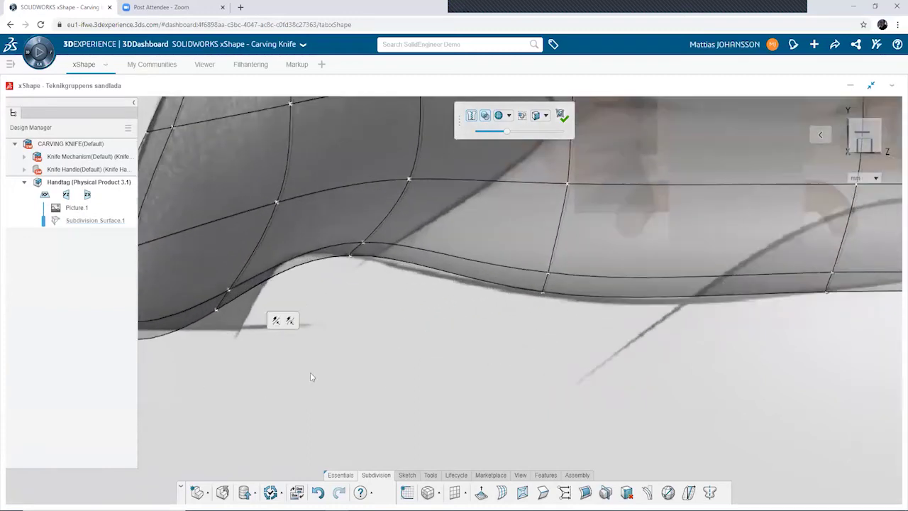
drag(291, 377, 210, 272)
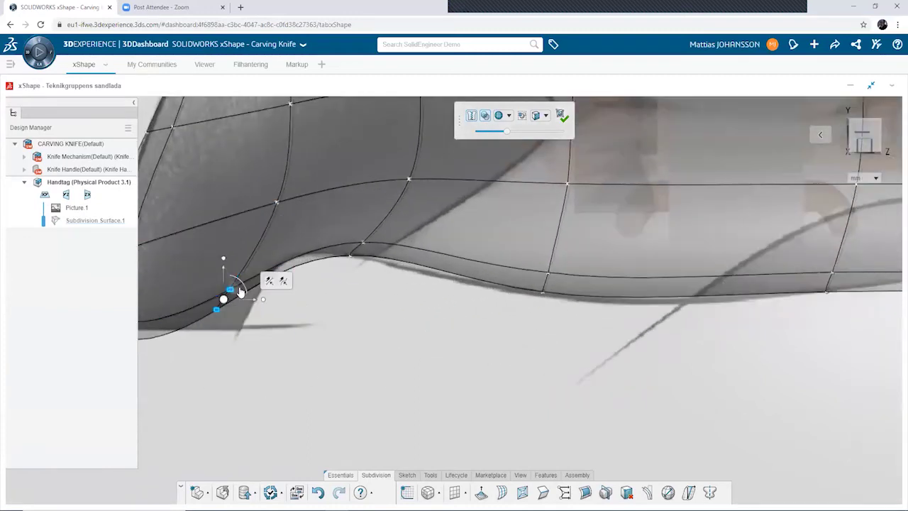
drag(252, 310, 265, 302)
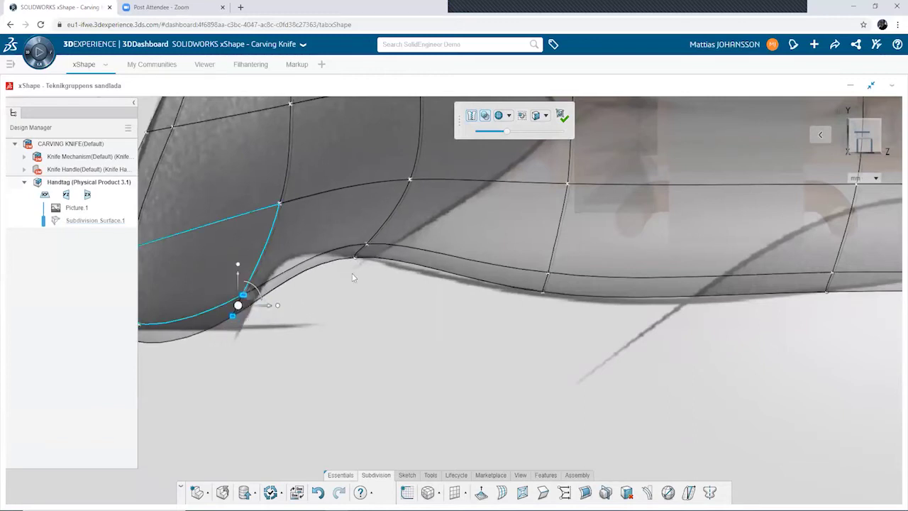
scroll(327, 320, down, 5)
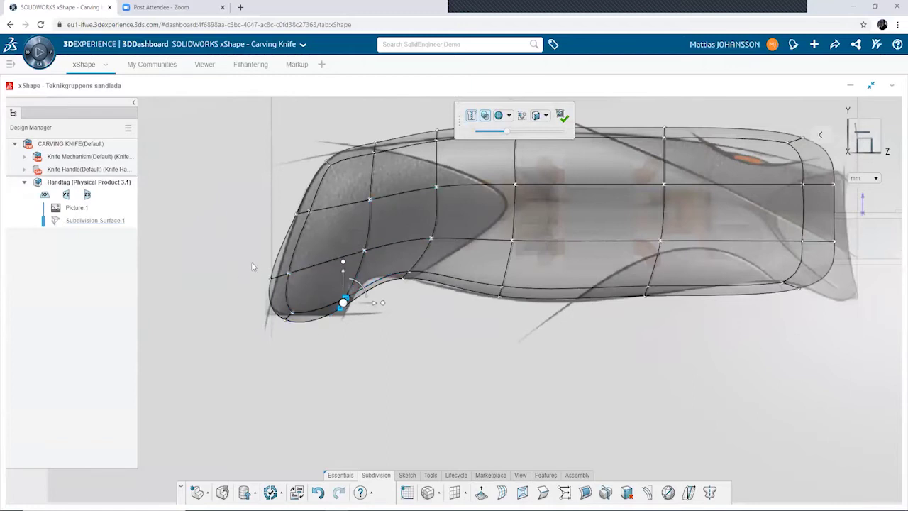
click(285, 277)
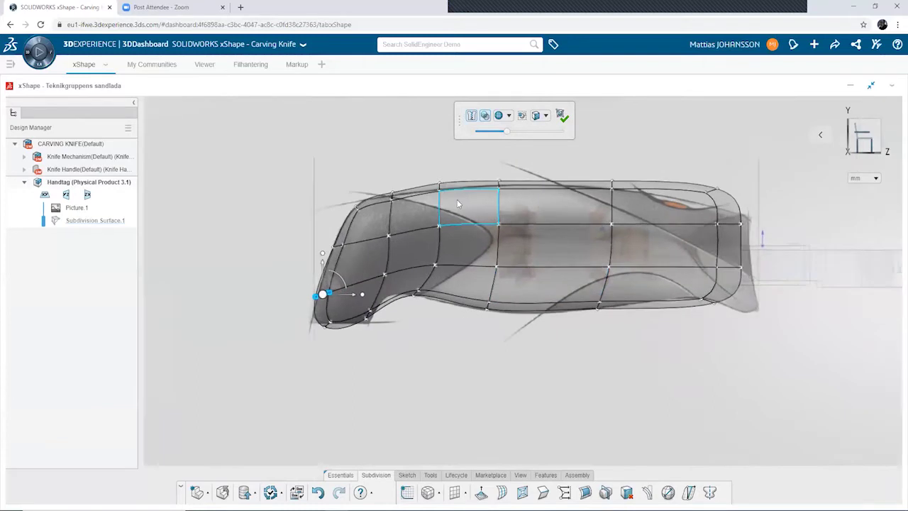
scroll(447, 203, up, 3)
scroll(376, 167, up, 1)
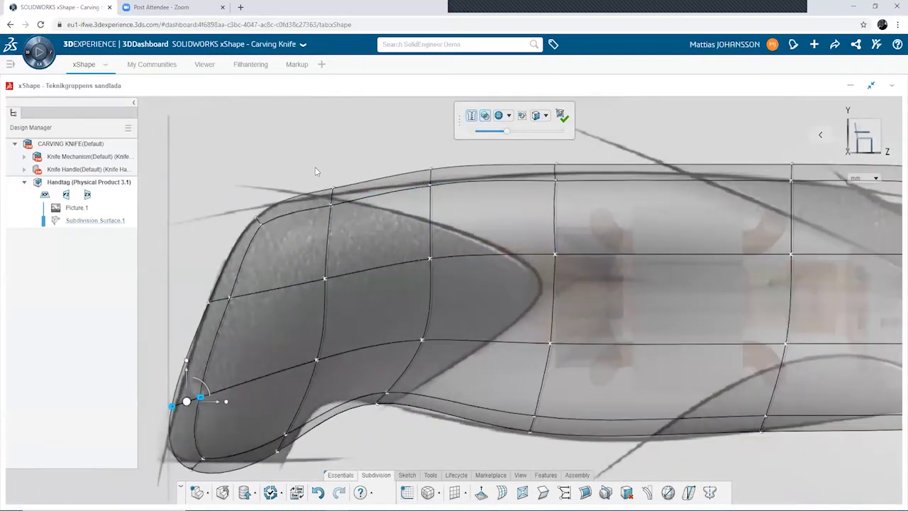
click(431, 179)
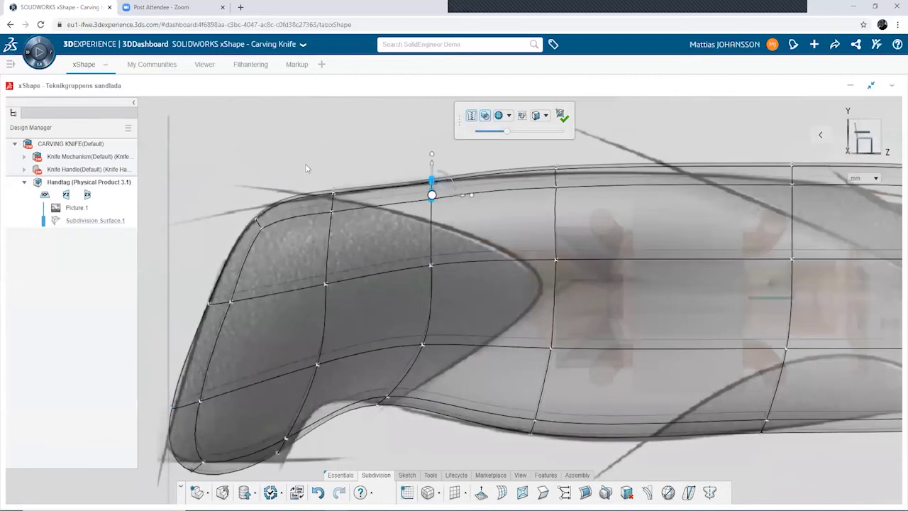
Step: Tilt and lower the top-edge cage vertices to smooth the handle's upper curve
click(331, 192)
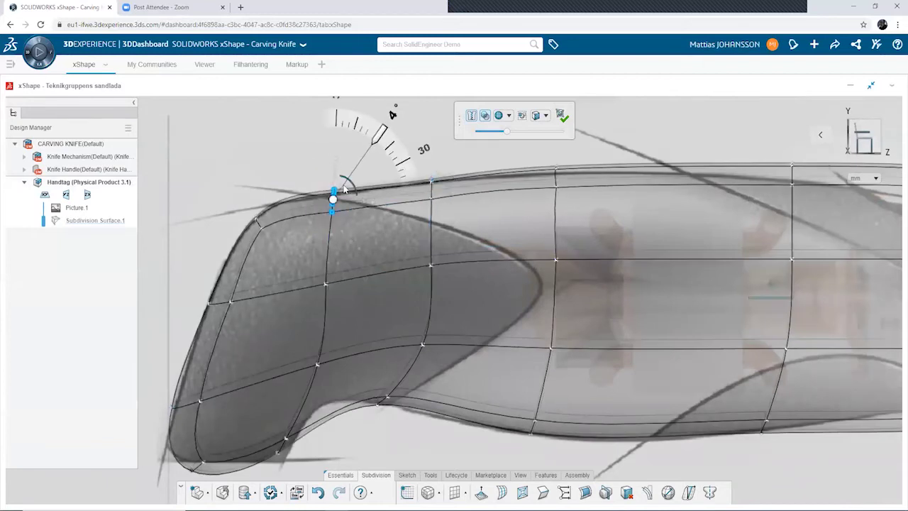
drag(348, 197, 348, 196)
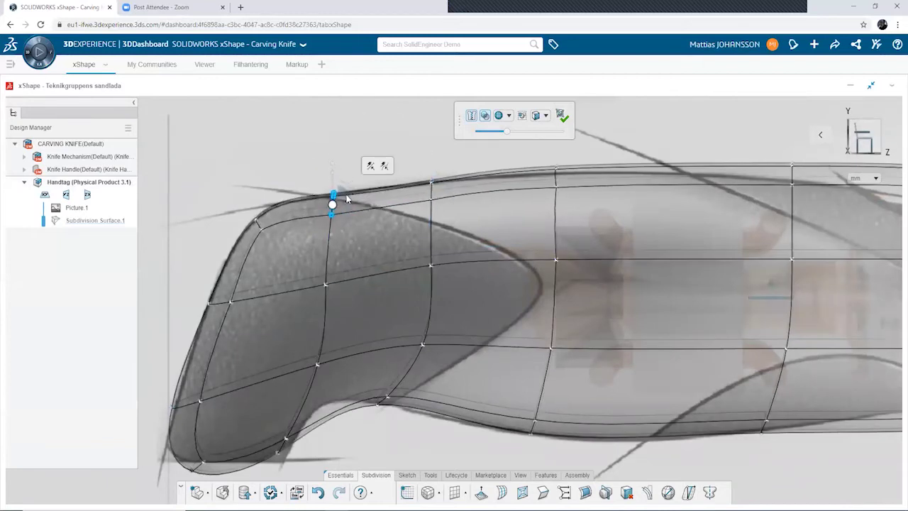
scroll(505, 194, down, 3)
click(523, 215)
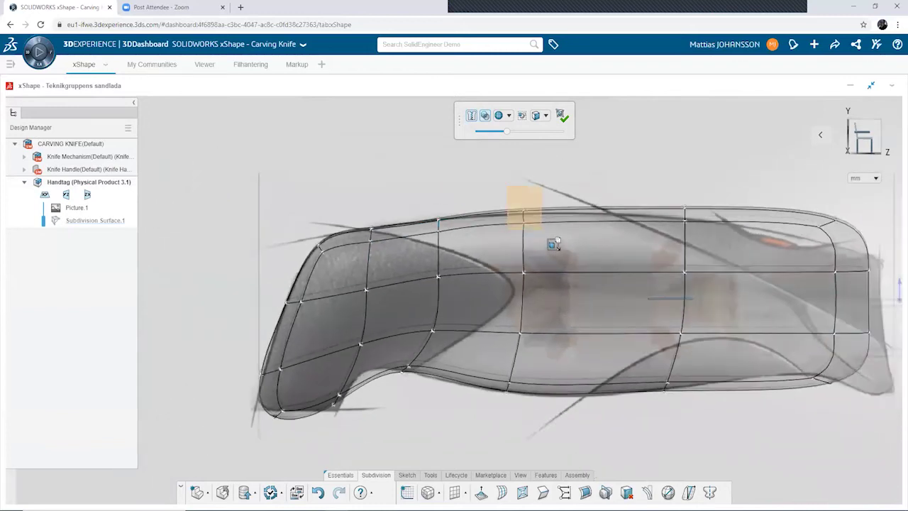
drag(524, 215, 512, 228)
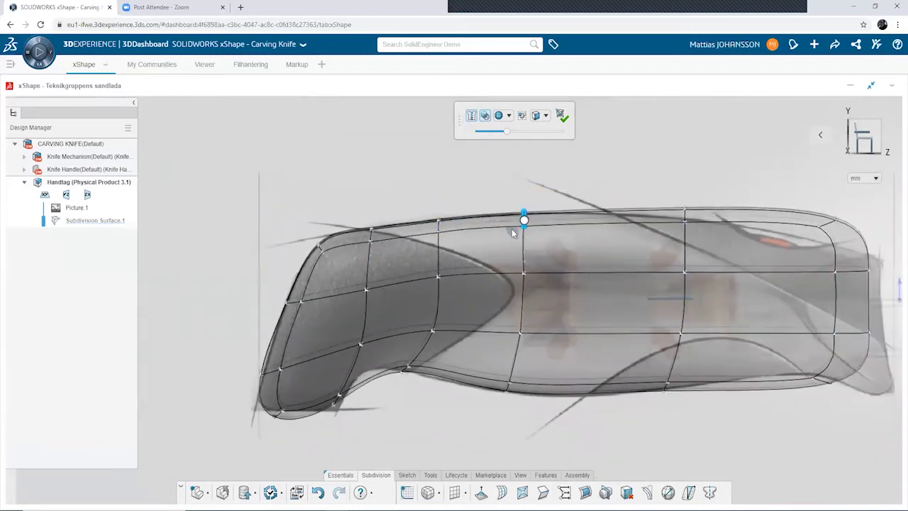
click(684, 211)
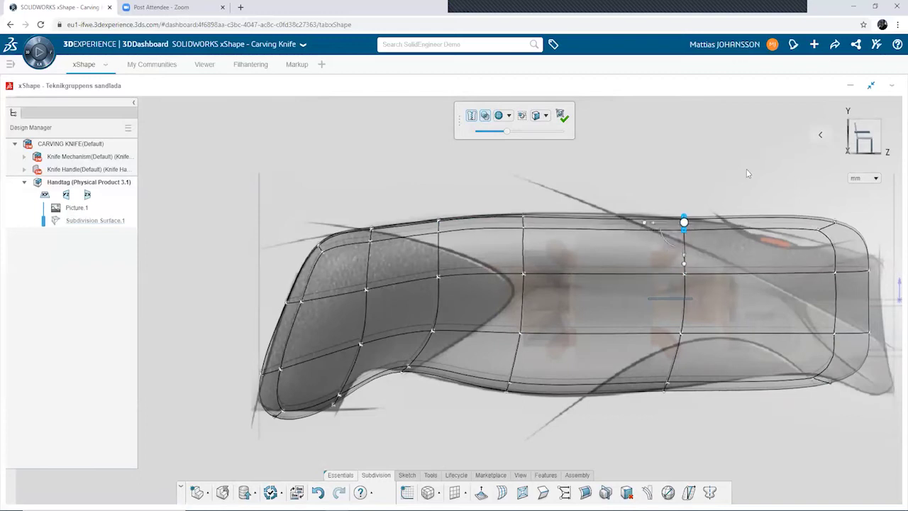
scroll(735, 179, down, 2)
scroll(710, 199, down, 1)
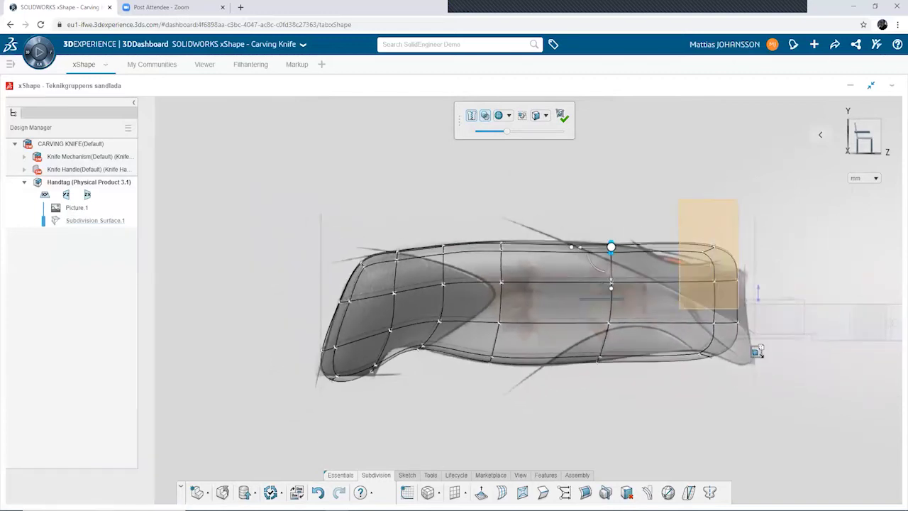
Step: Drag the rear end face outward to lengthen the handle
click(710, 298)
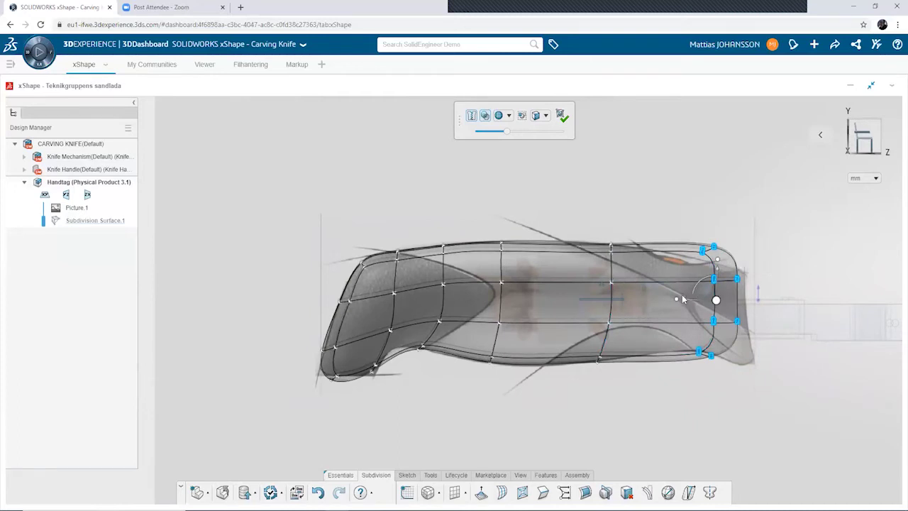
drag(685, 305, 724, 307)
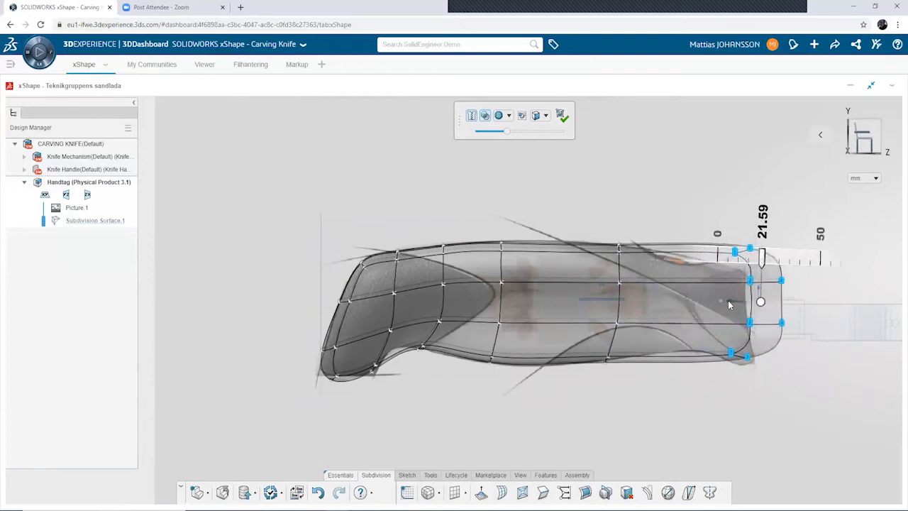
drag(722, 303, 725, 304)
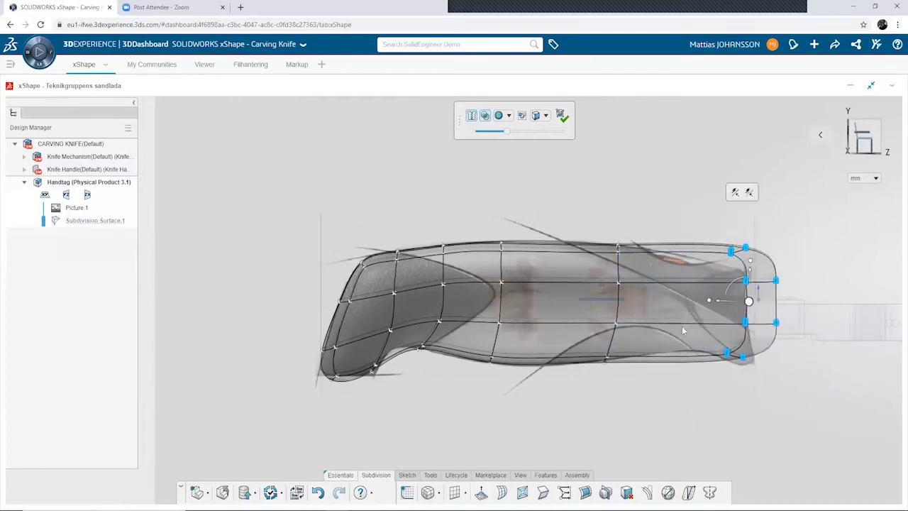
scroll(711, 277, up, 3)
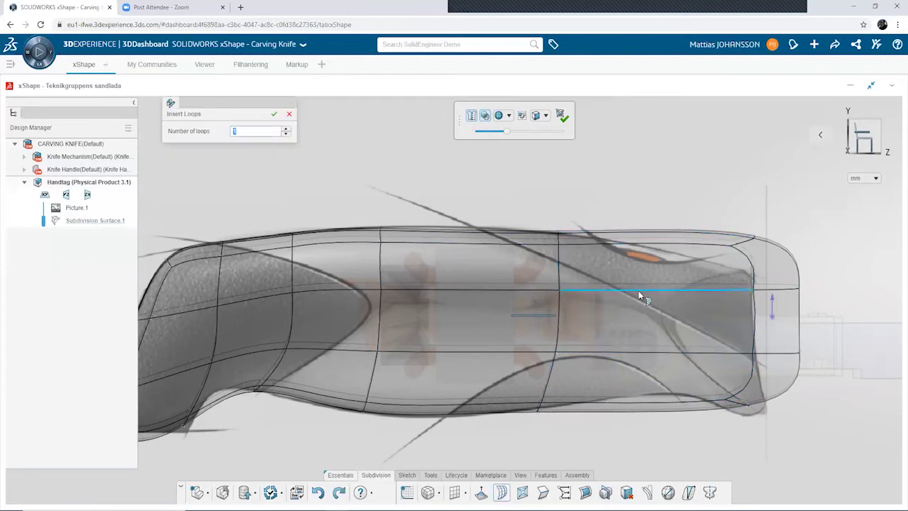
Step: Insert 2 edge loops across the handle's rear section
click(673, 290)
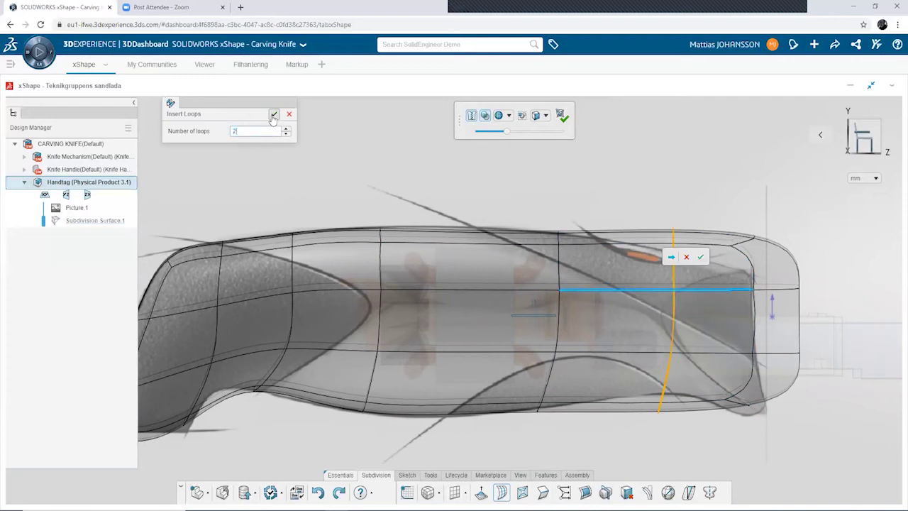
key(Return)
click(273, 116)
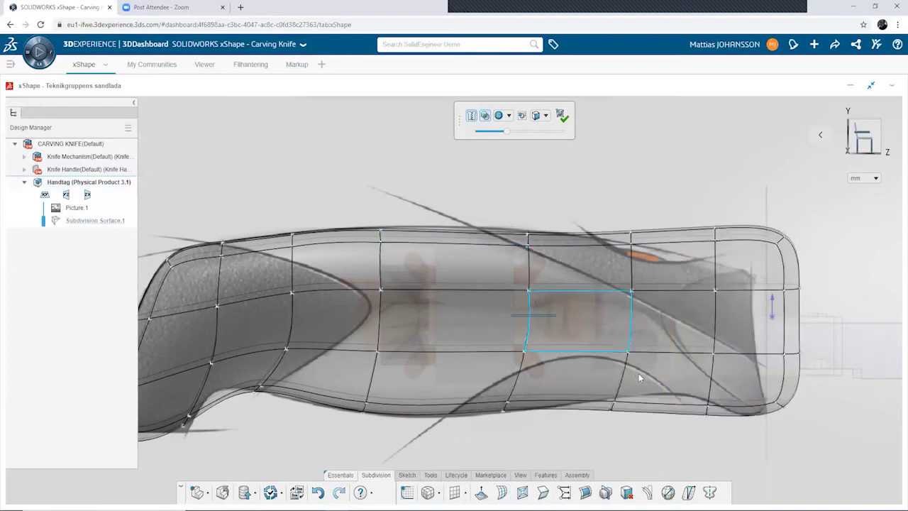
middle_drag(622, 429, 622, 409)
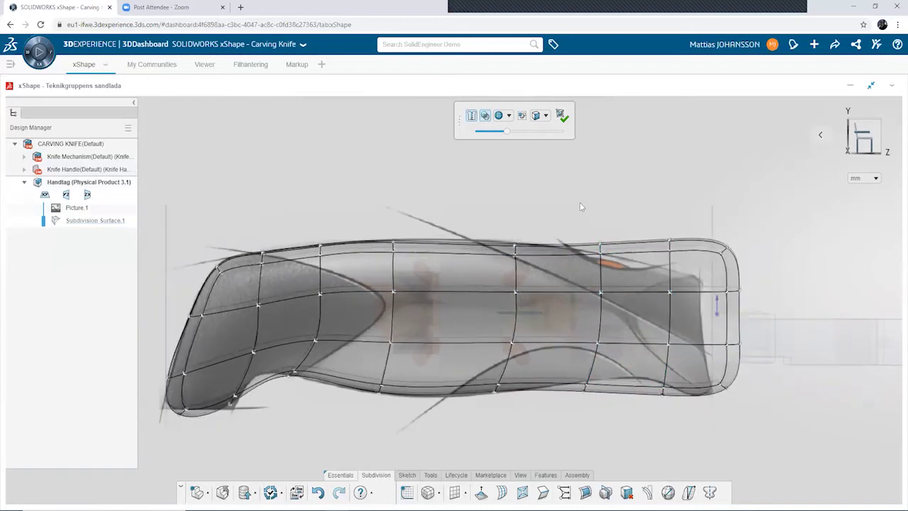
Step: Lower the rear-end cage vertices about 4.81 and 6.23, then adjust the outermost end vertices
drag(579, 202, 766, 443)
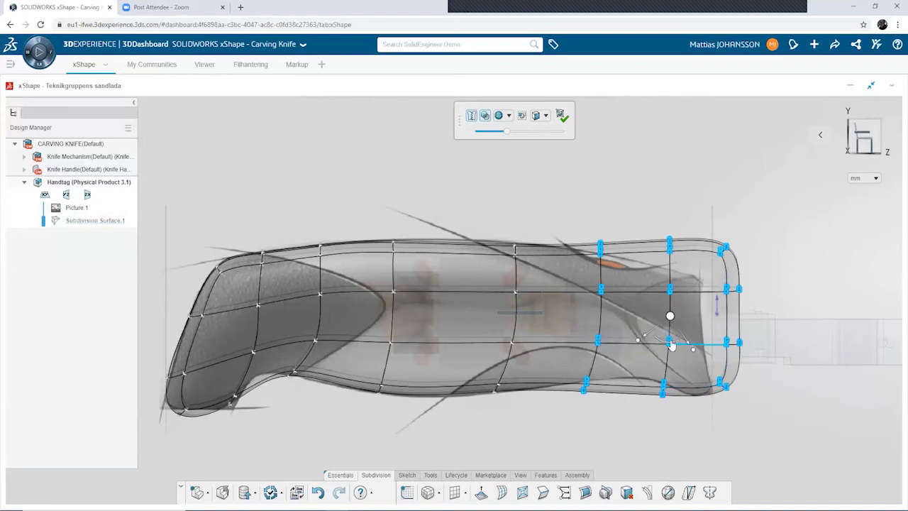
click(696, 225)
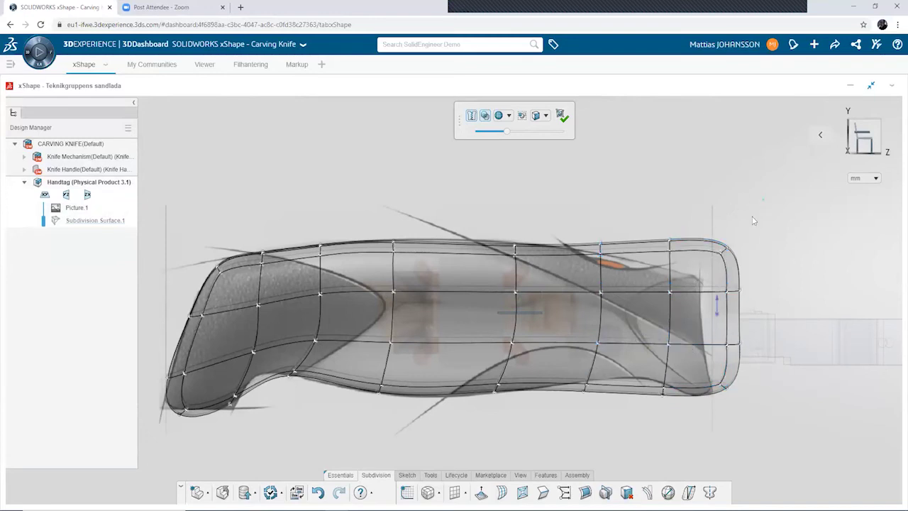
drag(763, 197, 561, 332)
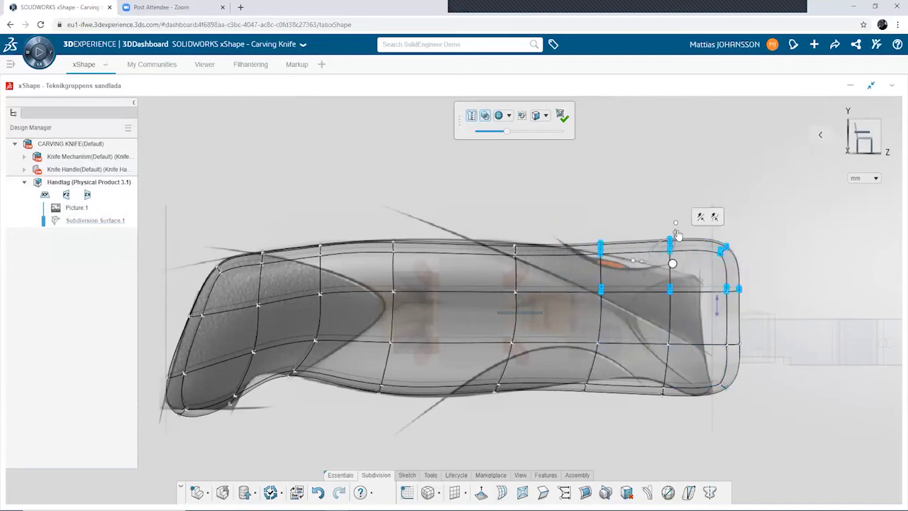
drag(678, 234, 674, 246)
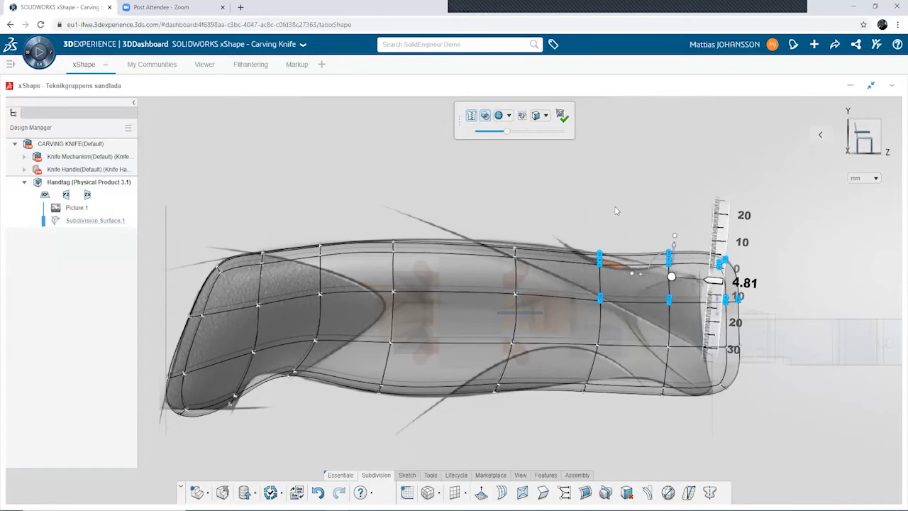
drag(631, 200, 785, 323)
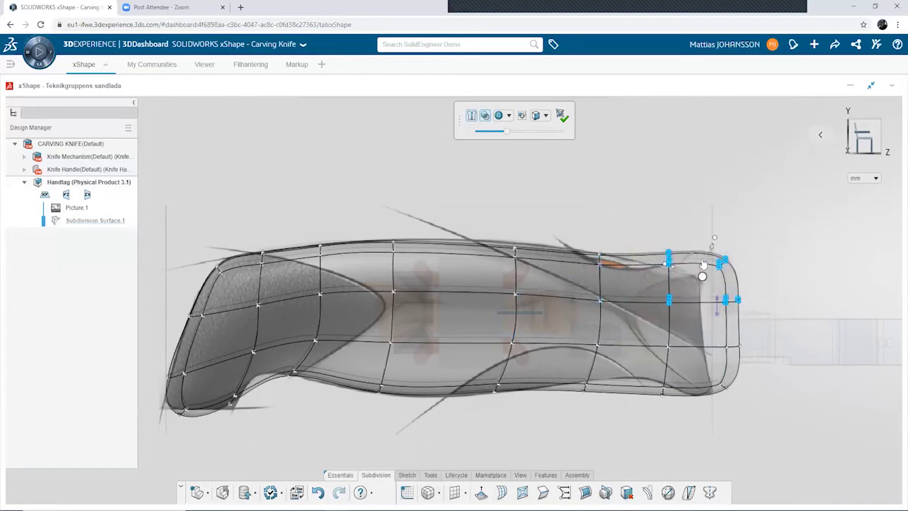
drag(711, 248, 708, 264)
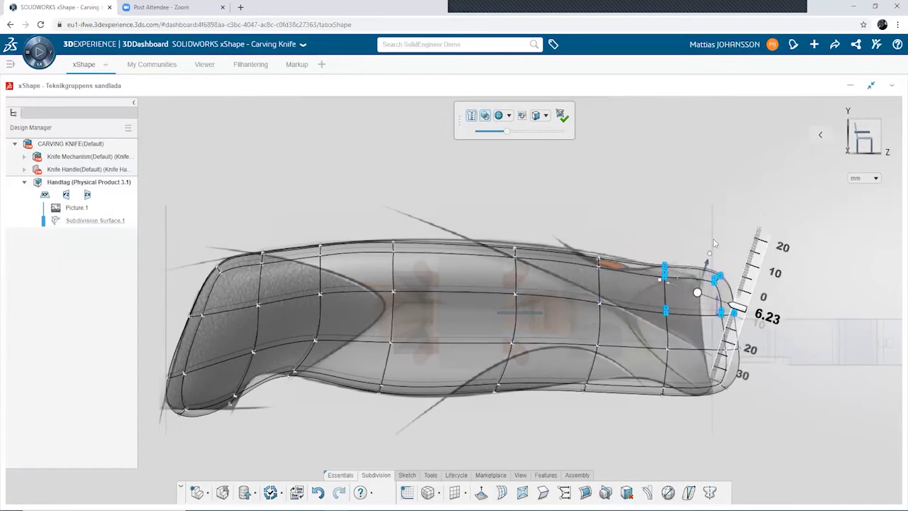
click(715, 274)
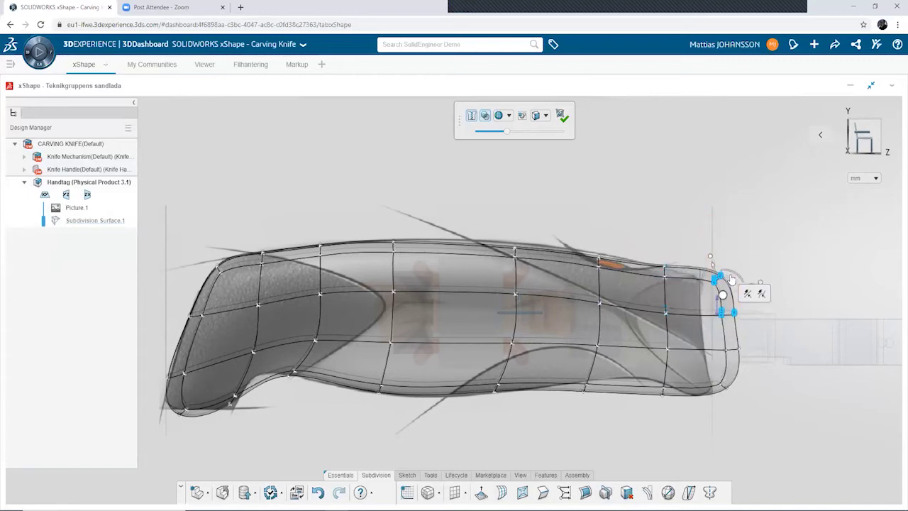
drag(719, 271, 683, 275)
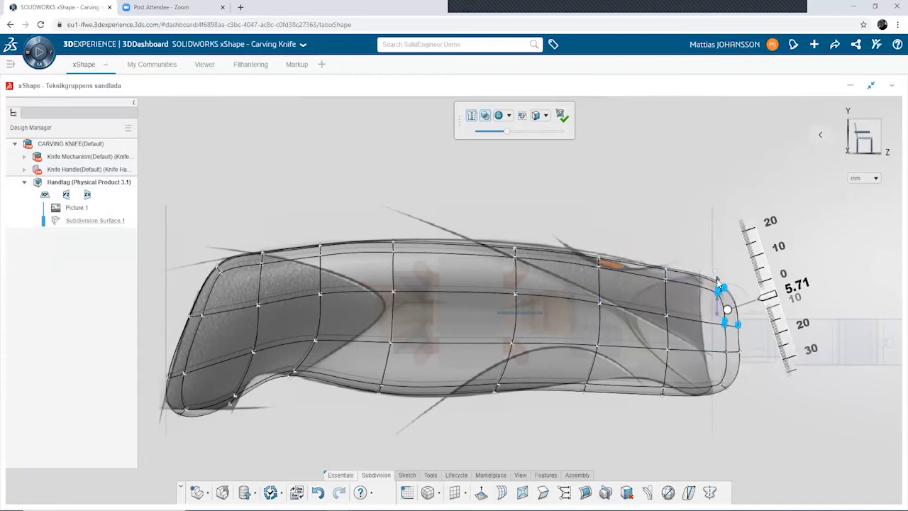
Step: Select the handle's lower faces and raise the lower front face about 6 mm
scroll(512, 247, up, 2)
scroll(501, 247, up, 1)
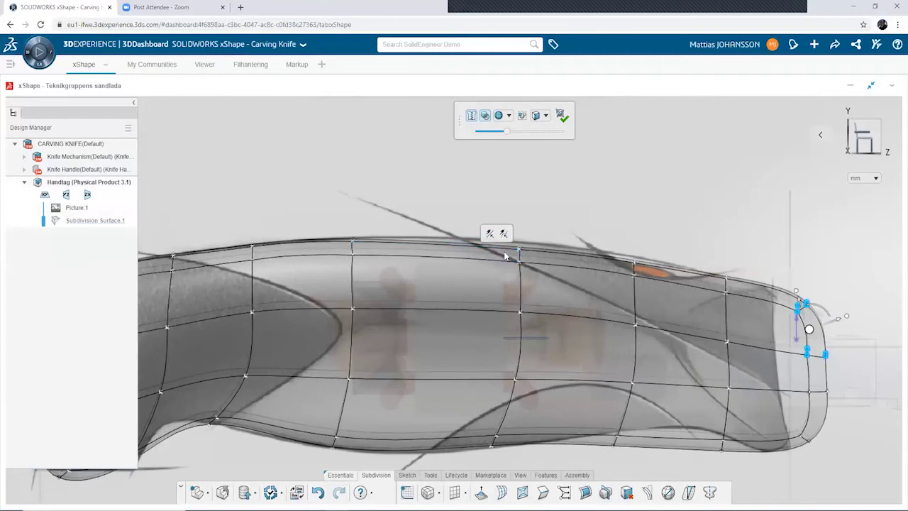
scroll(682, 412, down, 2)
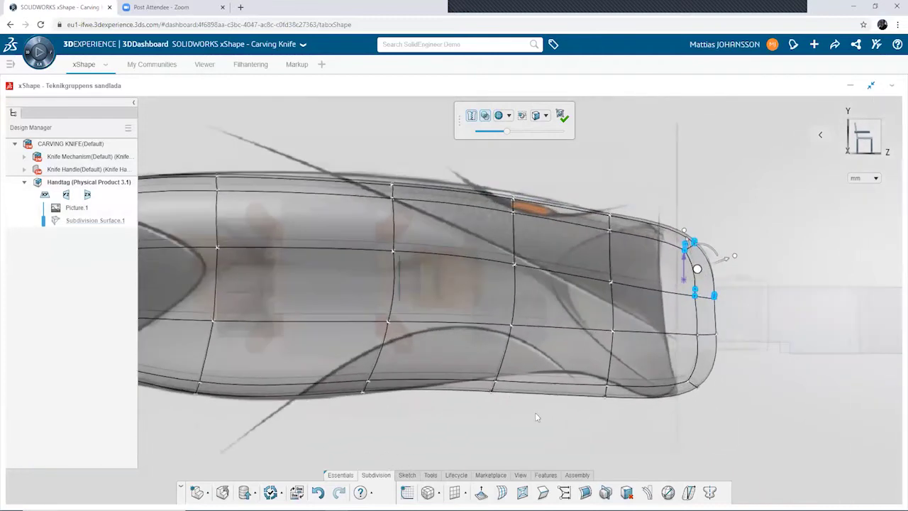
mouse_move(528, 425)
mouse_down()
mouse_move(473, 366)
mouse_move(513, 346)
mouse_up()
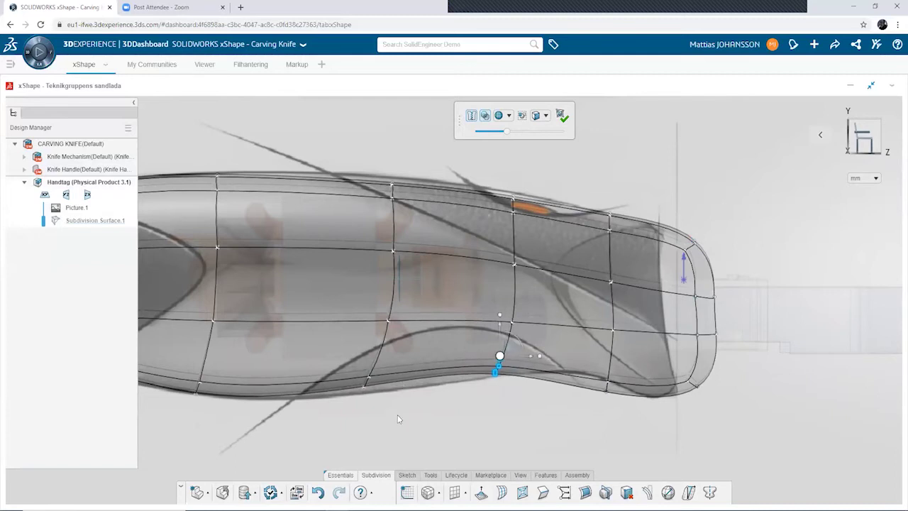
click(334, 351)
drag(430, 415, 365, 376)
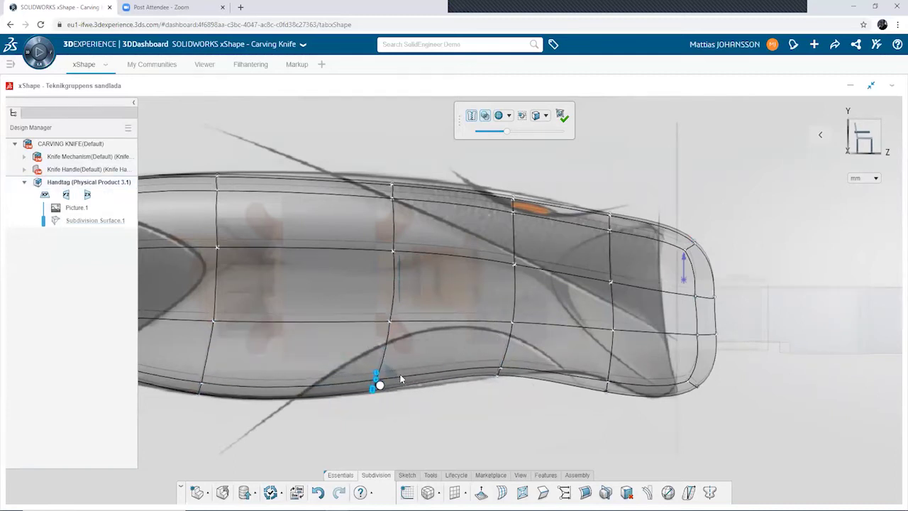
drag(638, 429, 583, 351)
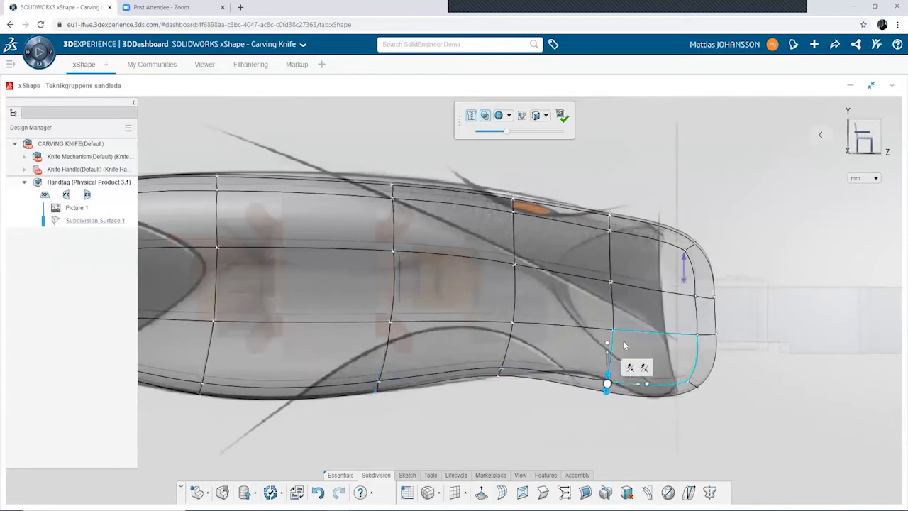
click(628, 365)
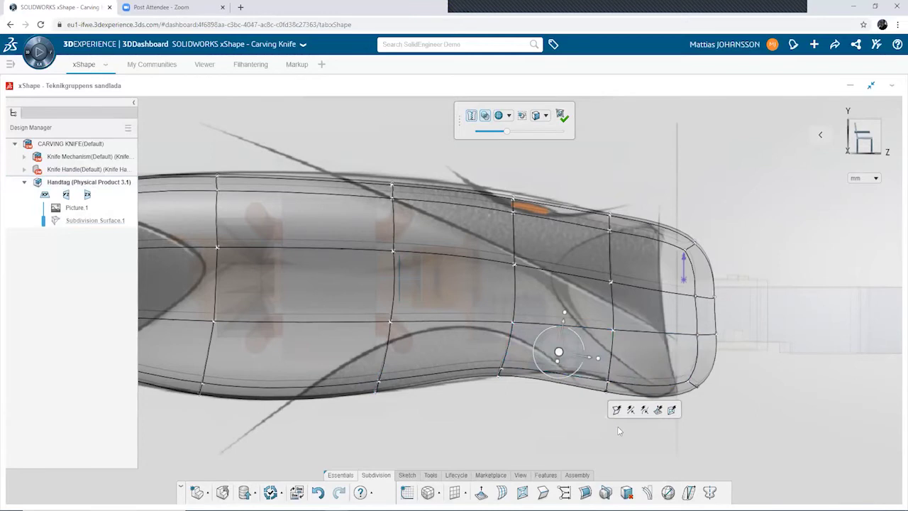
click(596, 363)
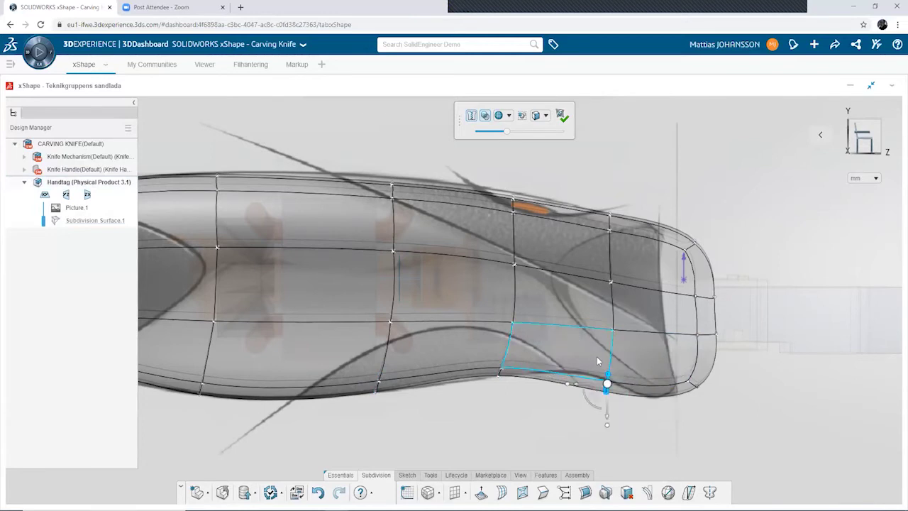
drag(612, 421, 608, 398)
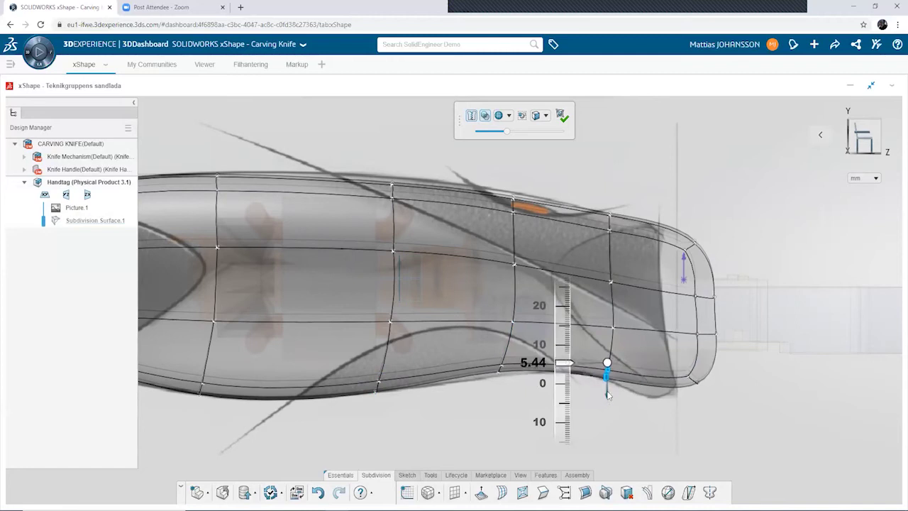
mouse_move(608, 399)
mouse_down()
mouse_move(518, 405)
mouse_move(477, 342)
mouse_move(501, 346)
mouse_up()
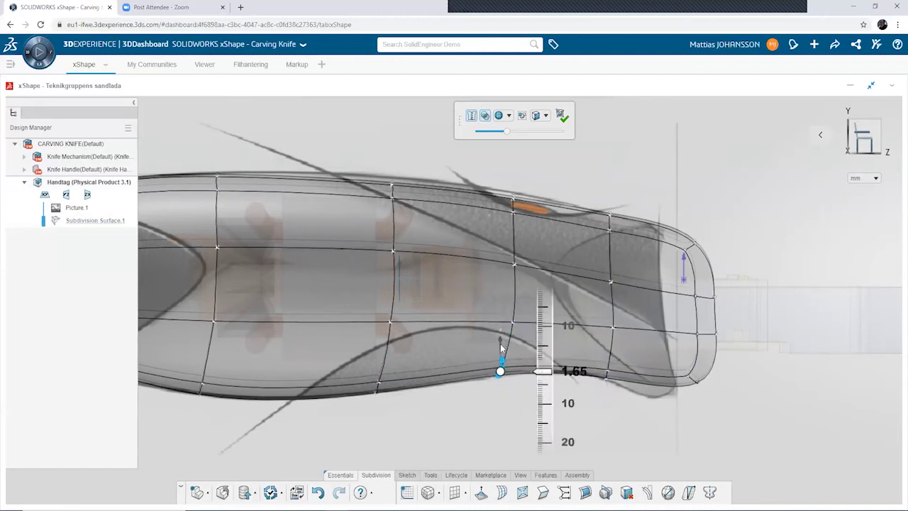
Step: Lower the bottom-edge vertex about 2.8 mm and pull the tip vertex up and inward
mouse_move(730, 436)
mouse_down()
mouse_move(676, 357)
mouse_move(708, 390)
mouse_up()
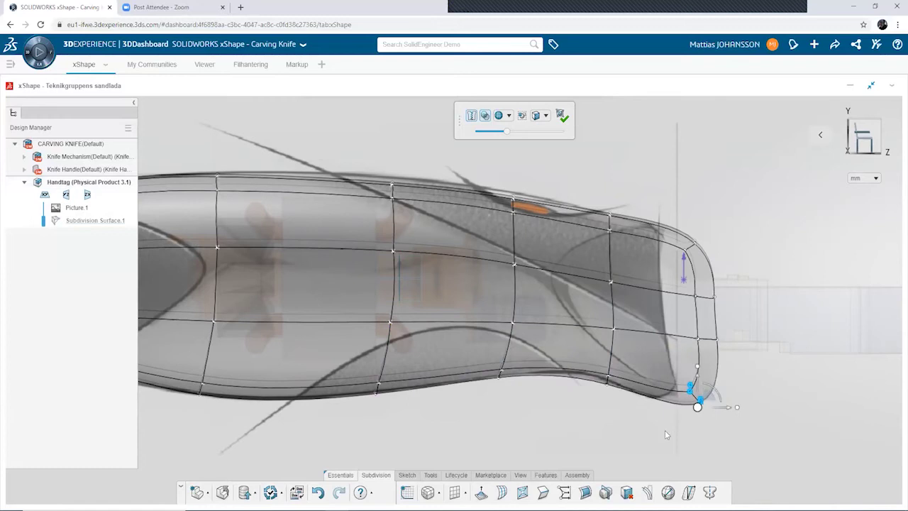
scroll(702, 390, up, 2)
scroll(702, 383, up, 3)
drag(714, 369, 629, 350)
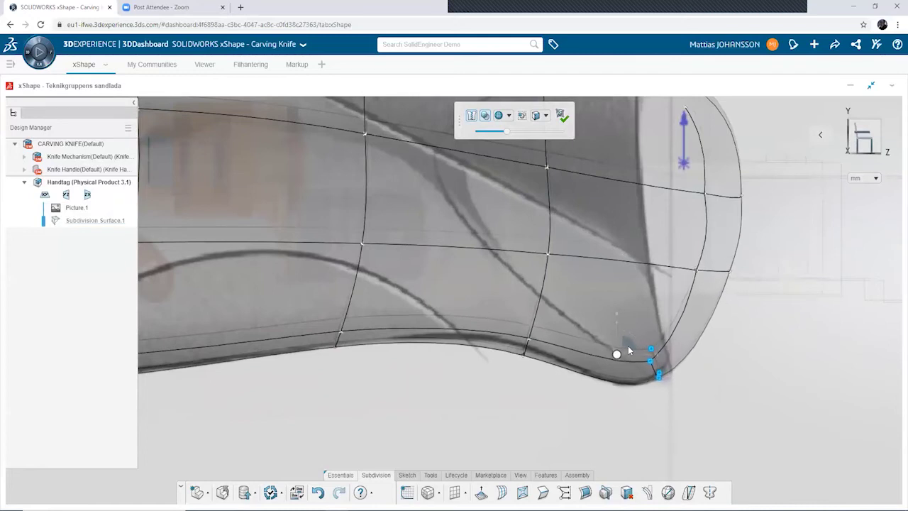
scroll(578, 427, down, 2)
scroll(584, 429, down, 2)
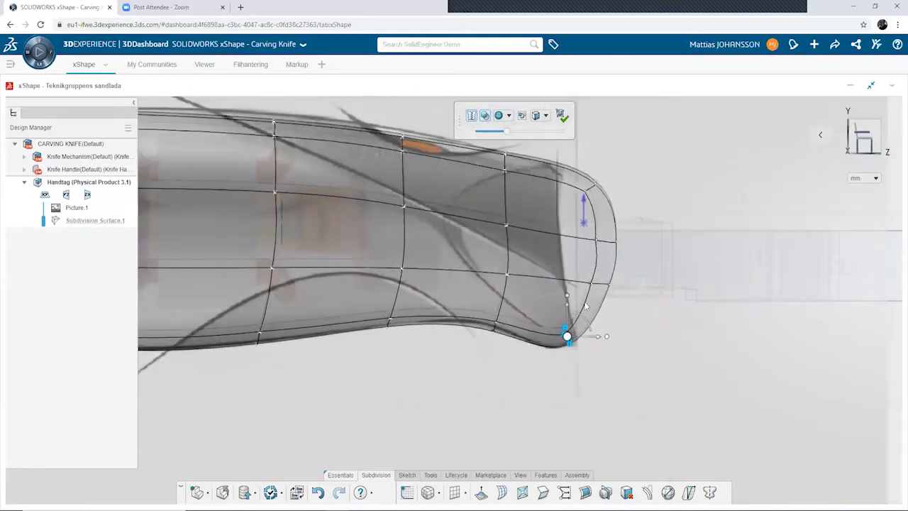
scroll(497, 340, down, 3)
middle_drag(469, 306, 341, 327)
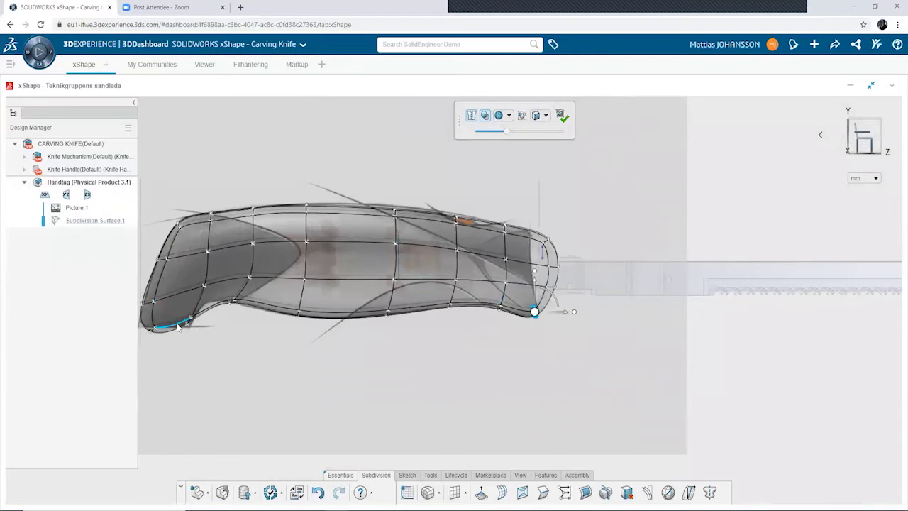
mouse_move(241, 326)
middle_down()
mouse_move(219, 270)
mouse_move(280, 334)
mouse_move(222, 306)
mouse_move(269, 336)
mouse_move(255, 314)
mouse_move(256, 456)
middle_up()
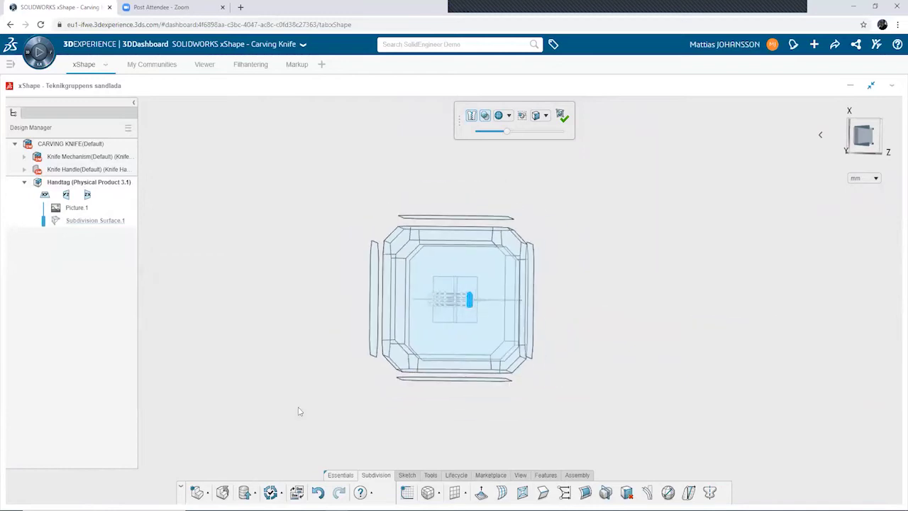
Step: From the top view, box-select every Handtag cage vertex and scale them inward to narrow the handle
middle_drag(528, 321, 444, 318)
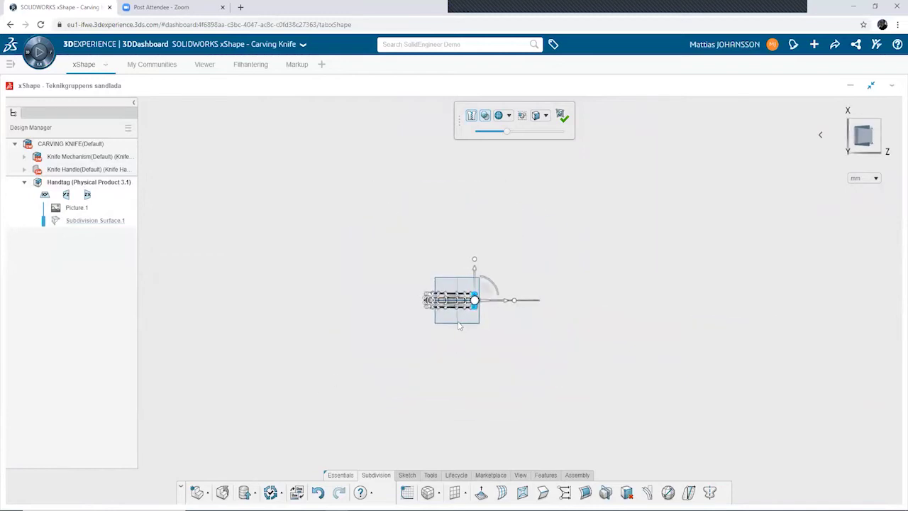
scroll(444, 318, up, 3)
scroll(444, 318, up, 2)
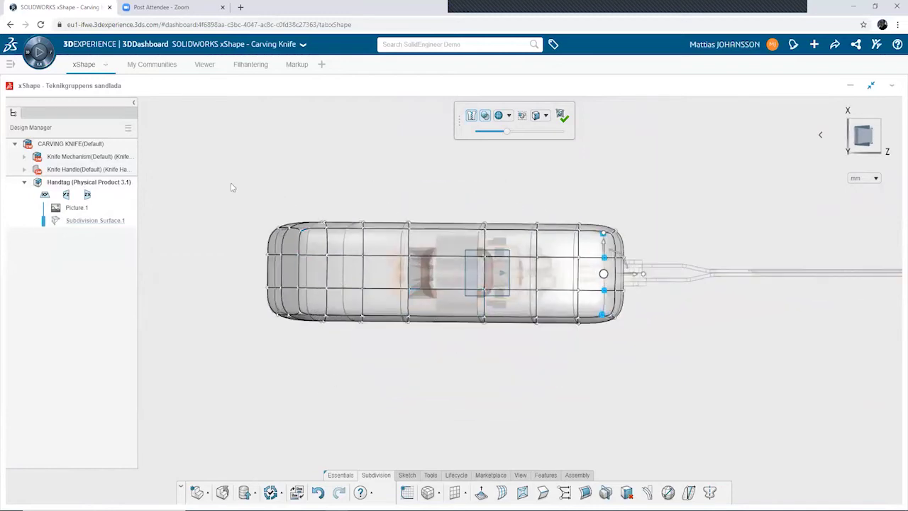
drag(240, 206, 714, 360)
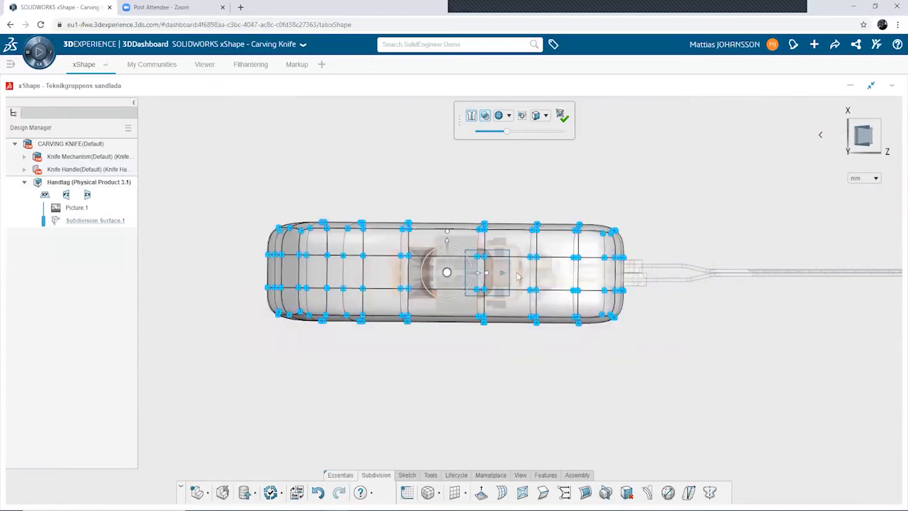
scroll(458, 264, up, 2)
scroll(458, 264, up, 1)
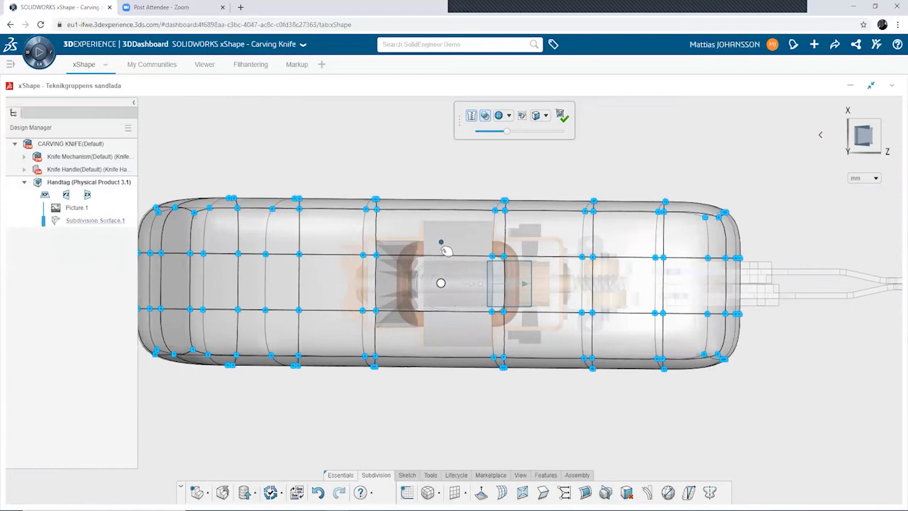
drag(443, 245, 441, 248)
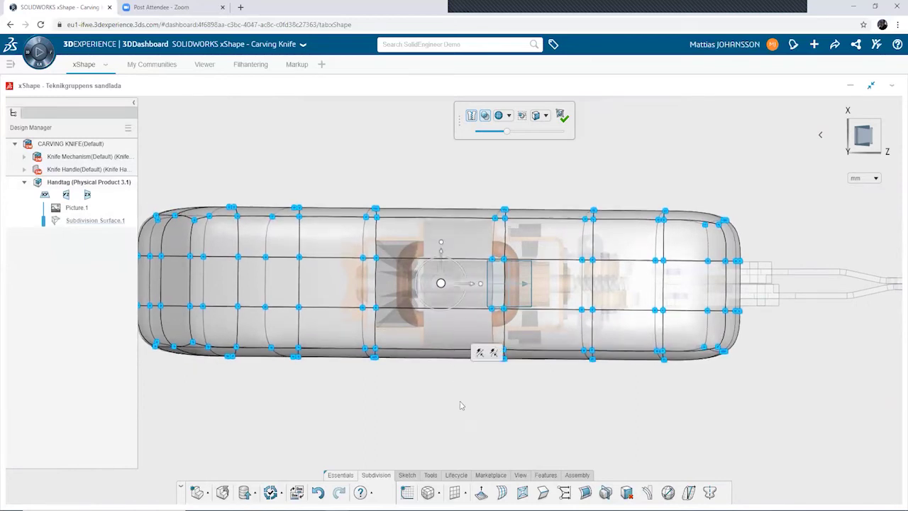
click(417, 421)
mouse_move(468, 412)
middle_down()
mouse_move(462, 345)
mouse_move(412, 314)
mouse_move(360, 320)
mouse_move(405, 274)
mouse_move(350, 313)
mouse_move(581, 291)
middle_up()
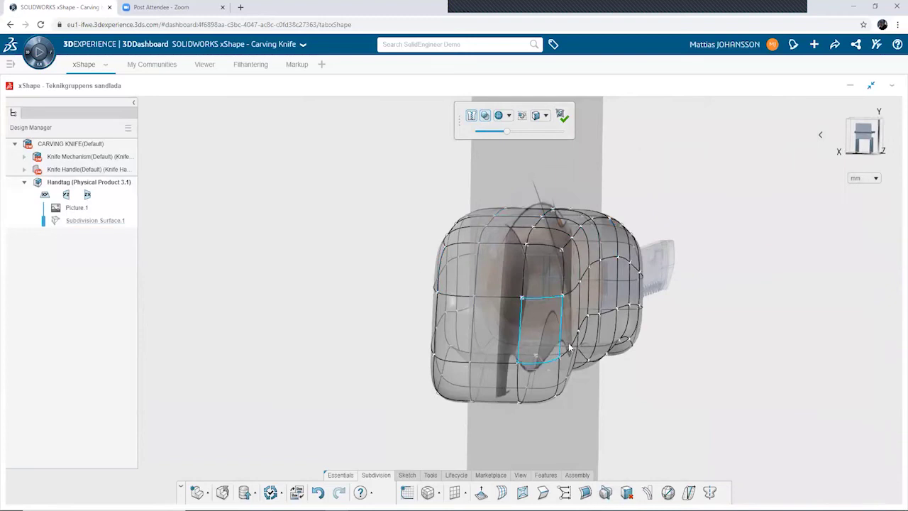
Step: Scale the top row of cage vertices inward, then the bottom row, to round the cross-section
scroll(539, 318, down, 5)
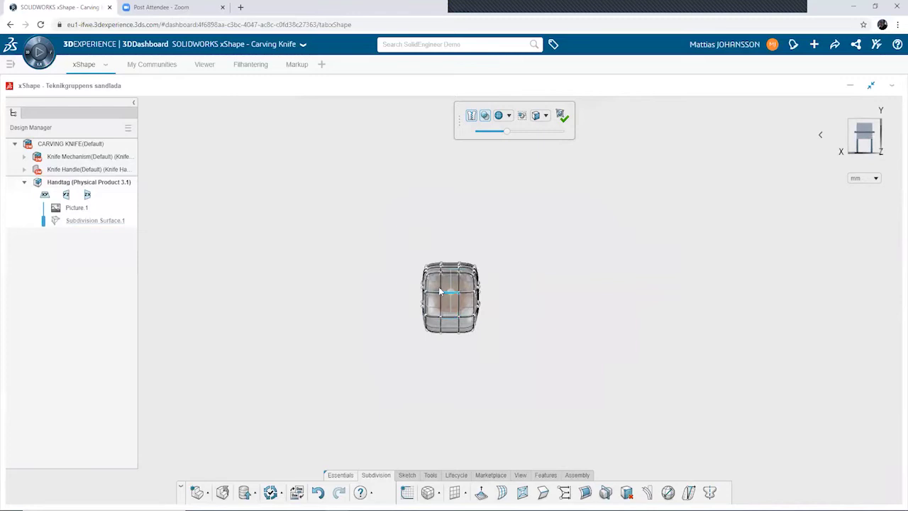
scroll(440, 286, up, 3)
drag(549, 210, 357, 281)
drag(505, 270, 488, 267)
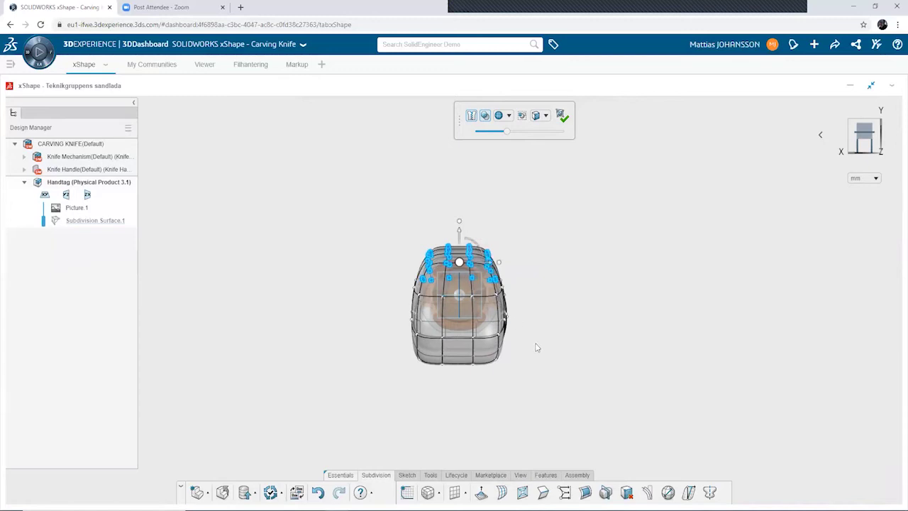
drag(554, 302, 337, 392)
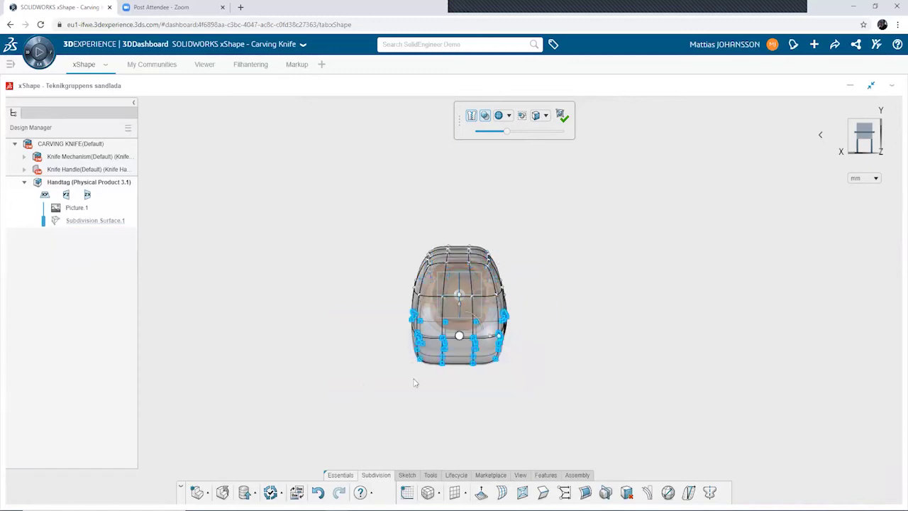
drag(499, 340, 486, 342)
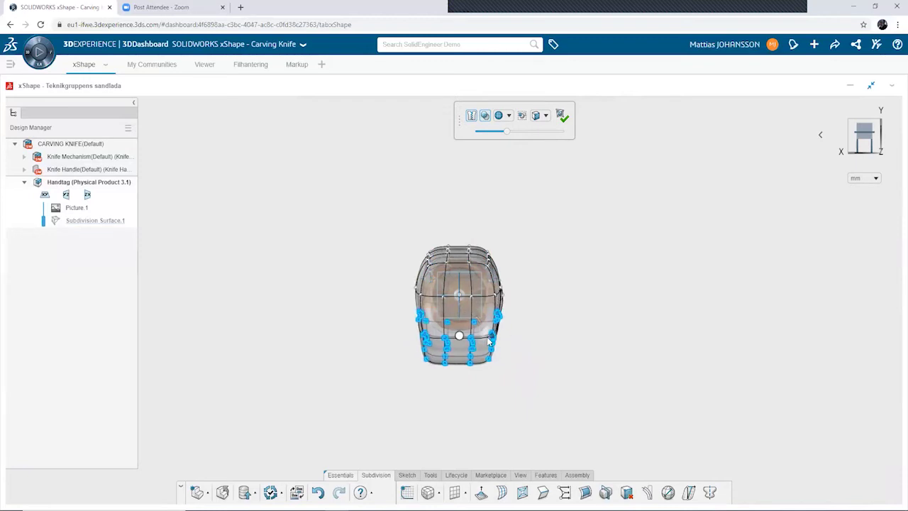
click(562, 354)
mouse_move(557, 320)
middle_down()
mouse_move(351, 362)
mouse_move(434, 360)
middle_up()
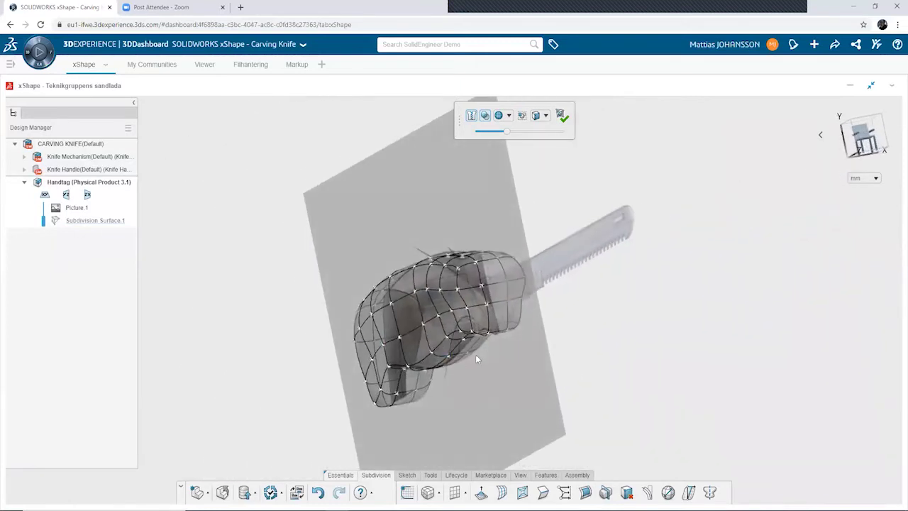
Step: Select an edge loop across the handle, then clear it and switch to the flat side view
click(438, 346)
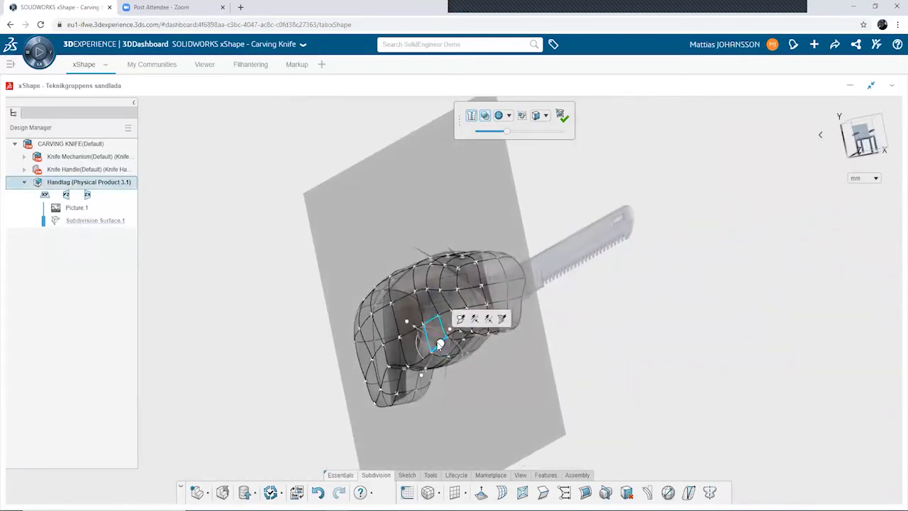
double_click(443, 346)
middle_drag(548, 364, 416, 375)
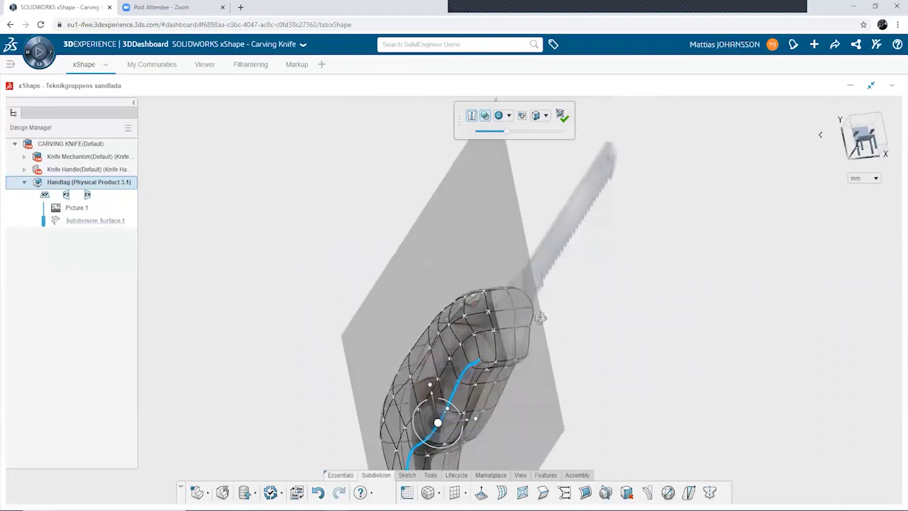
click(416, 374)
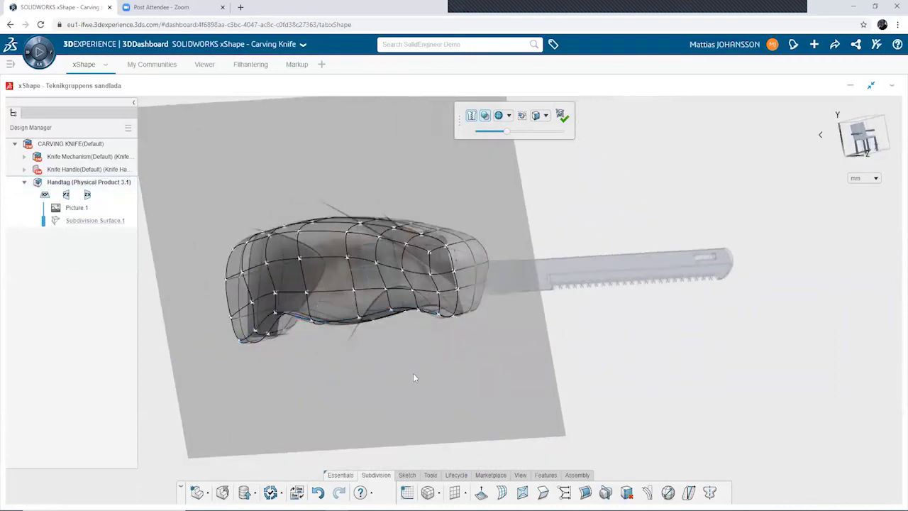
middle_drag(413, 373, 398, 373)
key(ctrl+1)
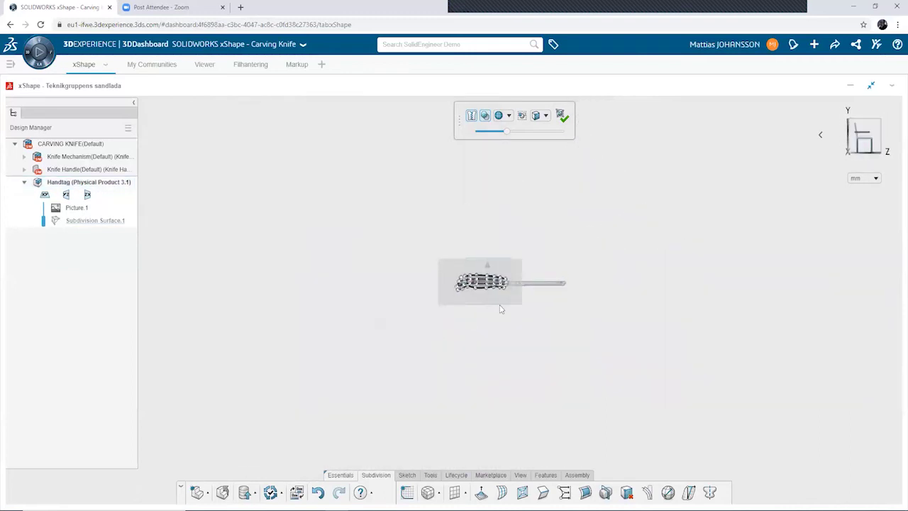
scroll(443, 305, up, 4)
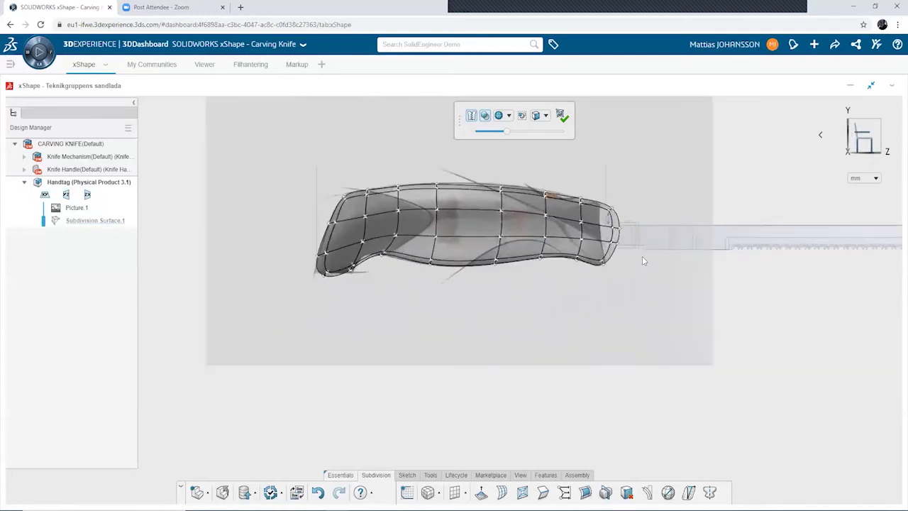
Step: Box-select the lower cage vertices and scale them inward from the end-on view
drag(638, 254, 265, 310)
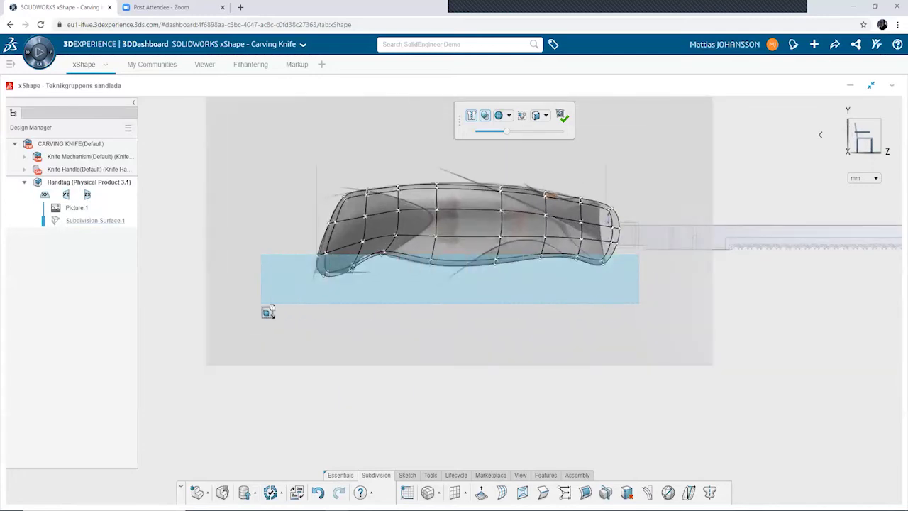
key(ctrl+1)
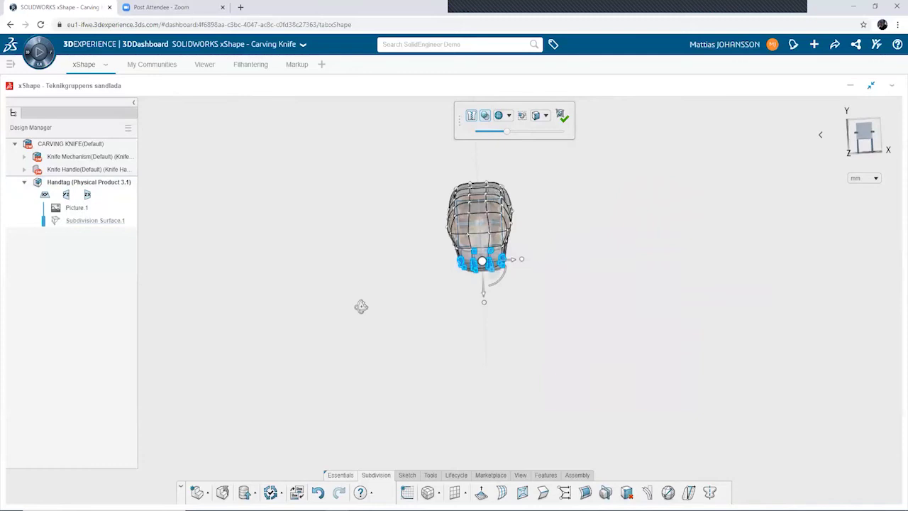
drag(522, 262, 514, 262)
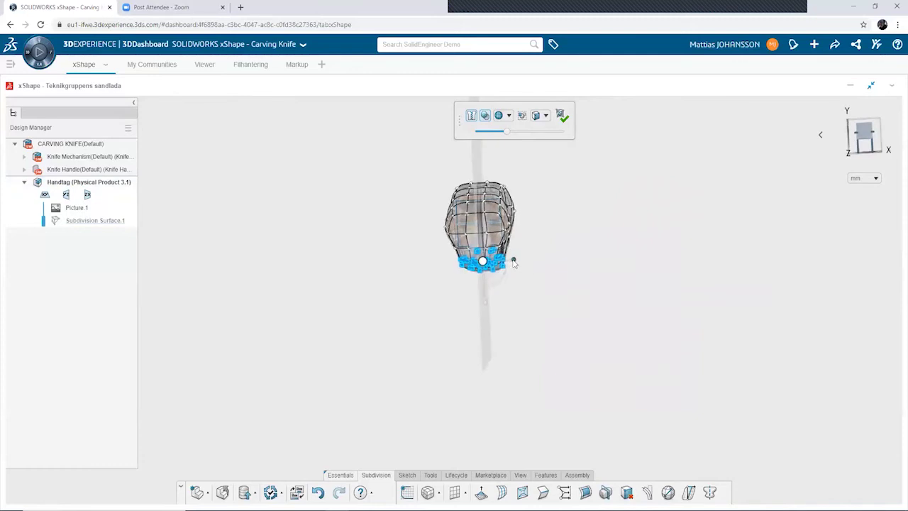
key(ctrl+3)
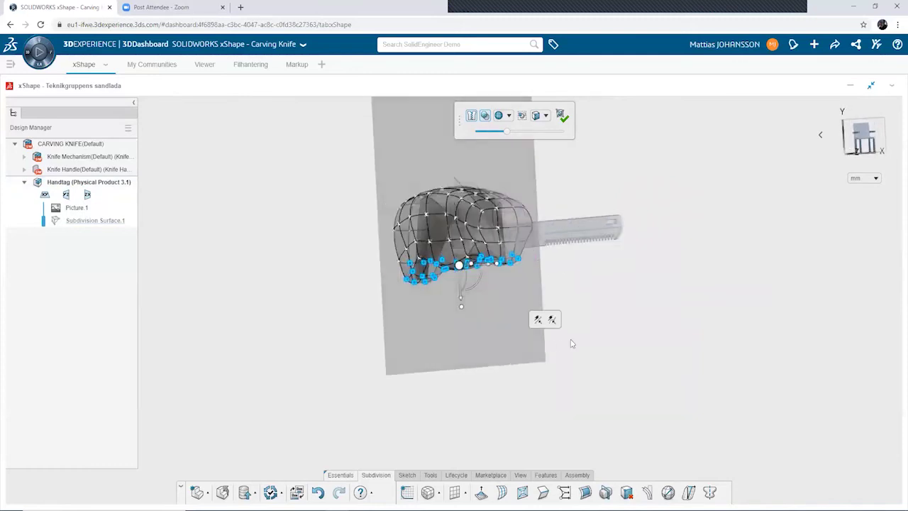
mouse_move(321, 284)
middle_down()
mouse_move(529, 284)
mouse_move(410, 131)
mouse_move(409, 244)
mouse_move(436, 276)
middle_up()
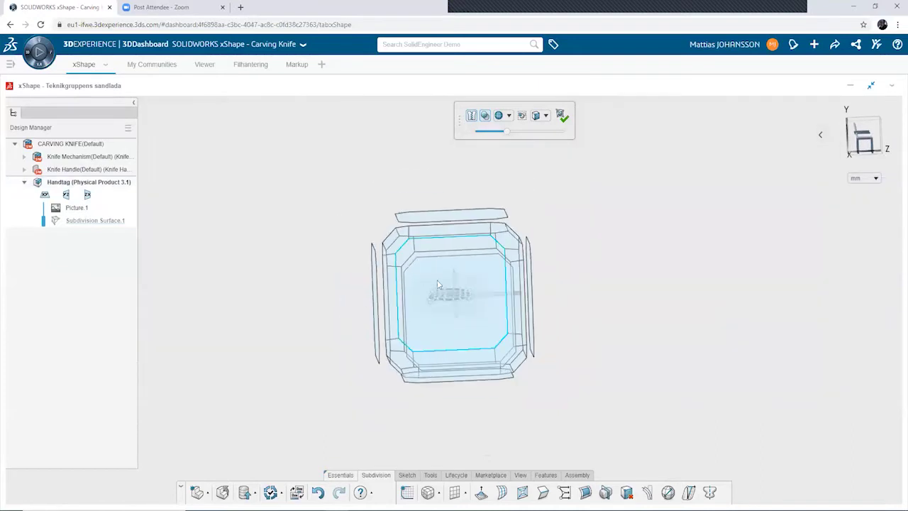
Step: Crease the short lower edge at the handle's butt end
scroll(440, 319, up, 2)
scroll(411, 305, up, 3)
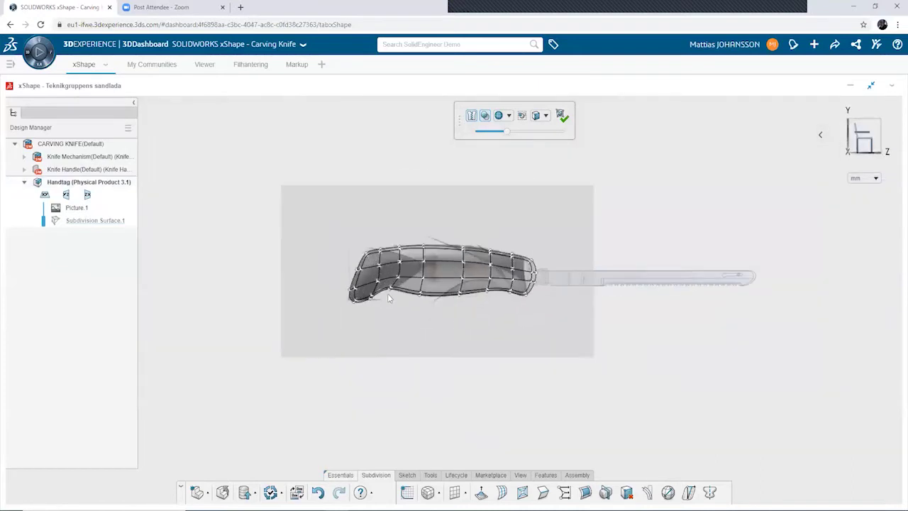
scroll(388, 302, up, 3)
middle_drag(381, 308, 371, 315)
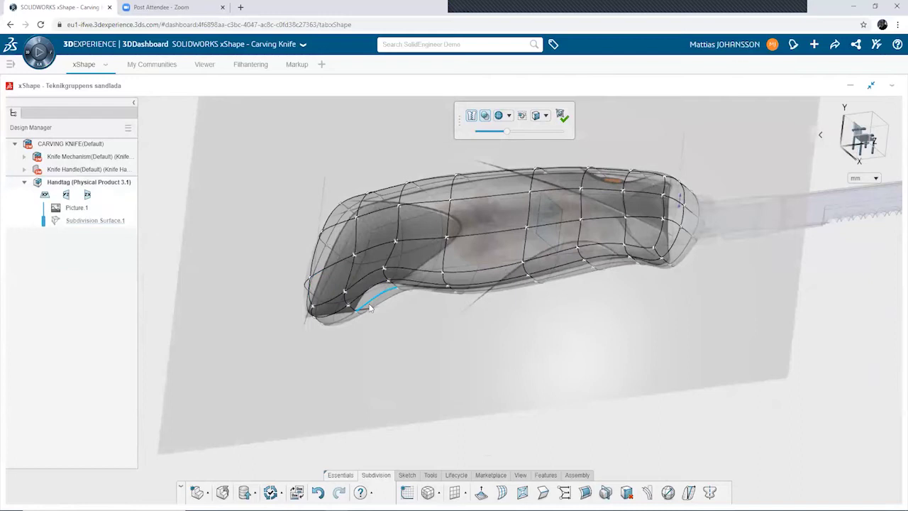
scroll(369, 315, up, 3)
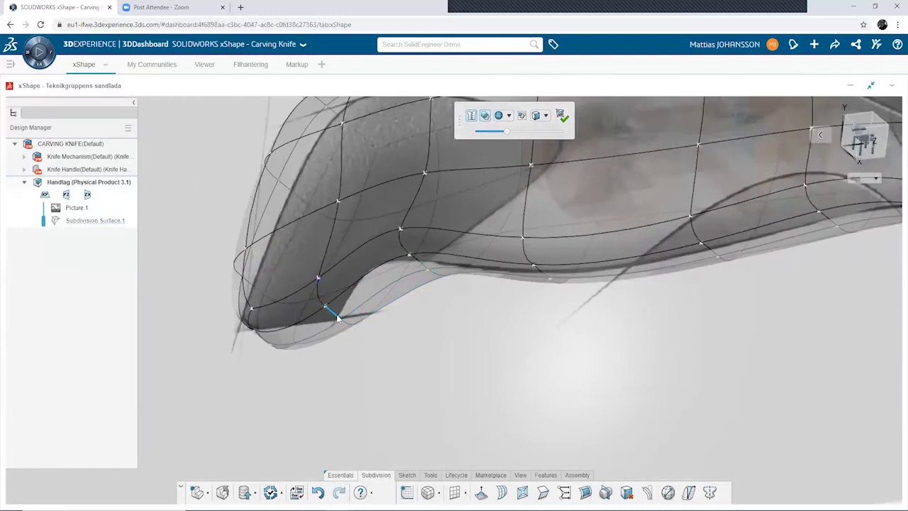
click(337, 318)
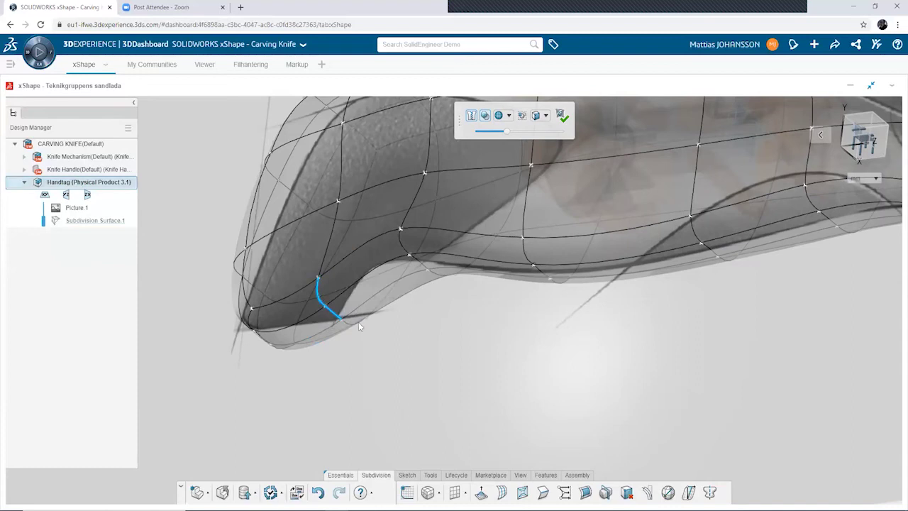
click(350, 322)
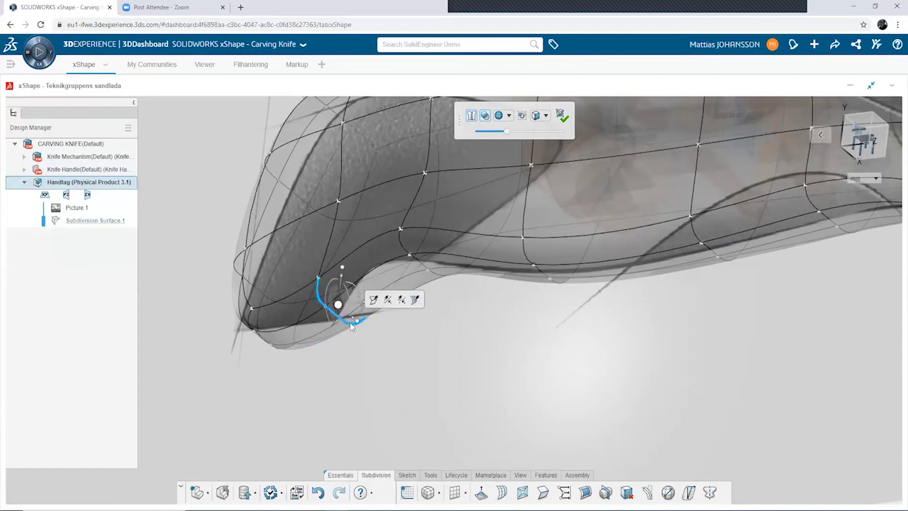
click(372, 301)
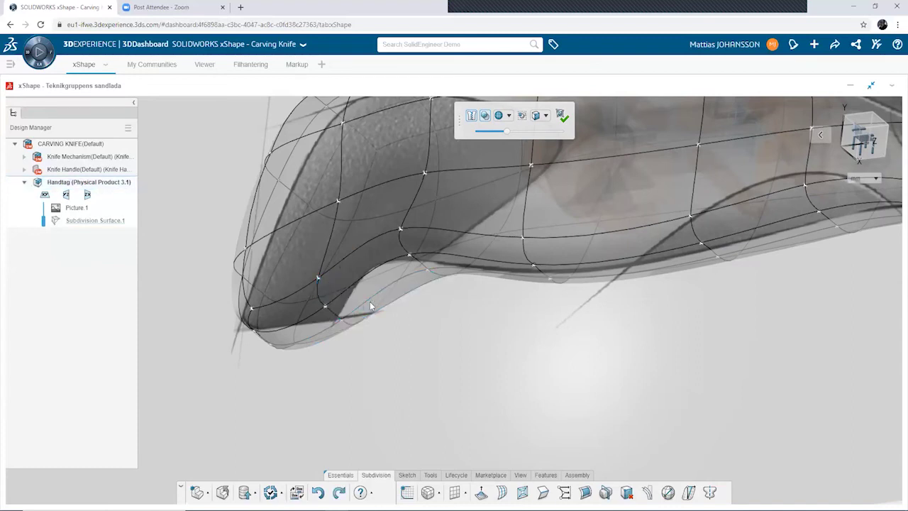
click(370, 300)
mouse_move(369, 301)
middle_down()
mouse_move(359, 374)
mouse_move(370, 395)
mouse_move(356, 377)
middle_up()
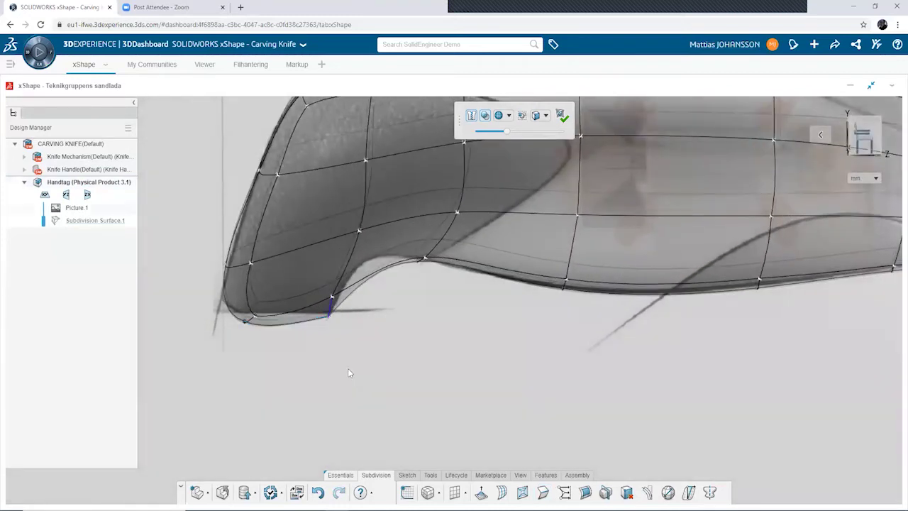
key(f)
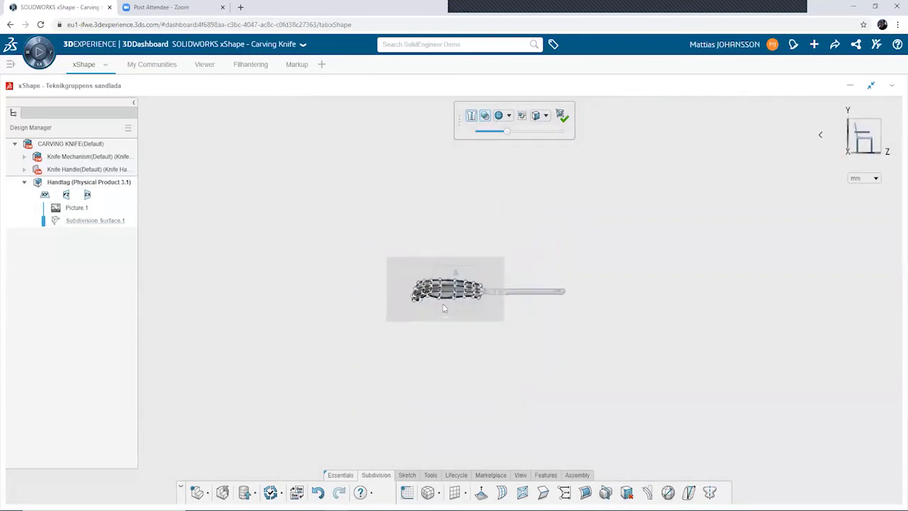
Step: Shift a vertex on the handle's lower edge to reshape the lower curve, undoing a first attempt
scroll(444, 308, up, 2)
scroll(400, 306, up, 4)
scroll(404, 308, up, 3)
scroll(406, 295, up, 2)
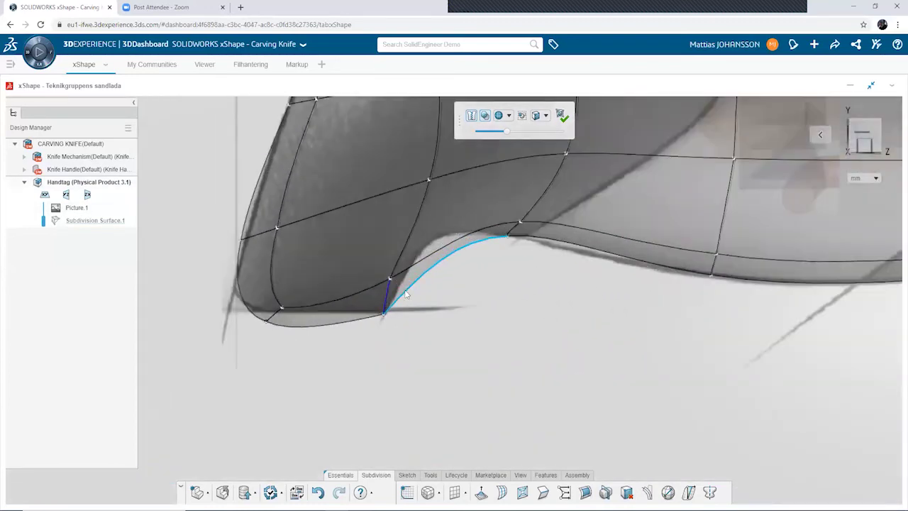
click(513, 223)
drag(513, 223, 469, 209)
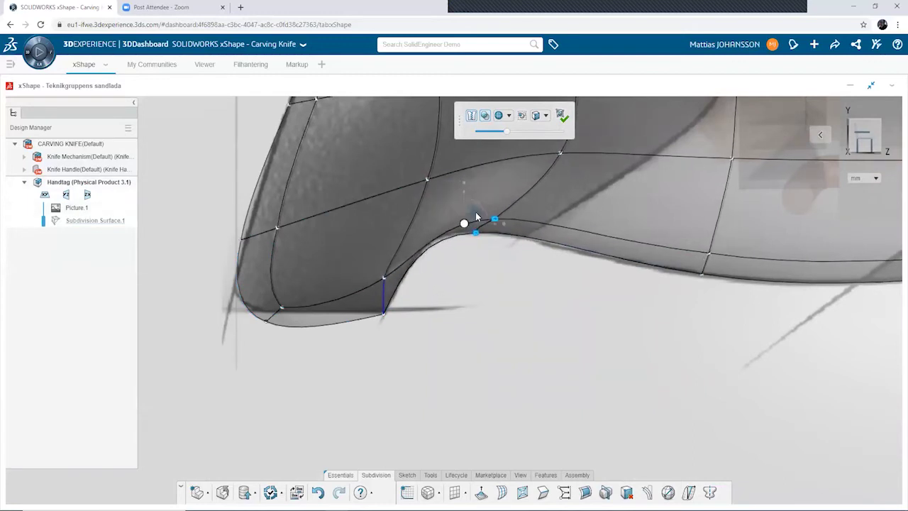
key(ctrl+z)
click(703, 273)
click(709, 254)
drag(702, 283, 686, 283)
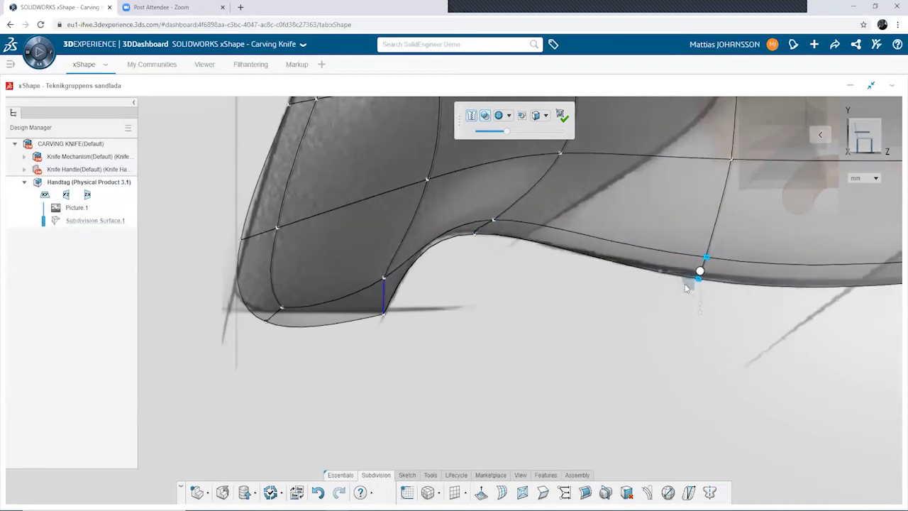
click(298, 379)
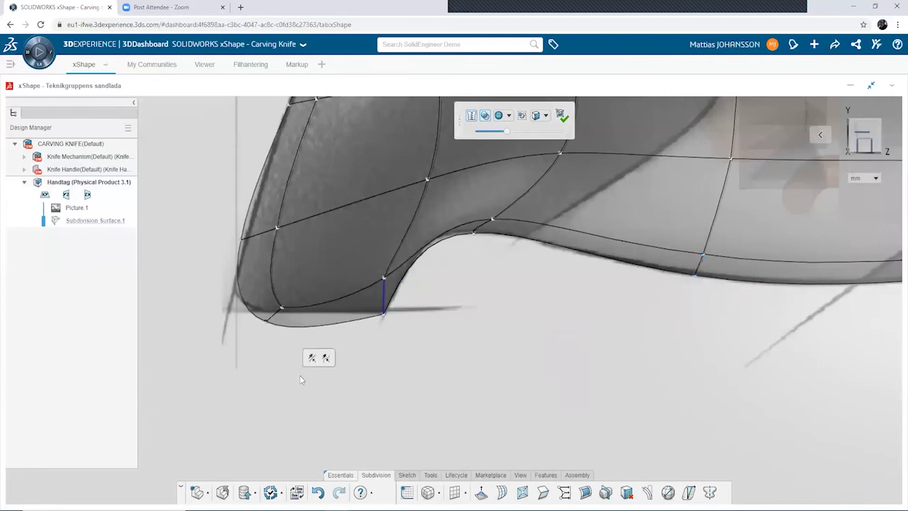
Step: Nudge the lower and upper butt corner vertices to round the butt, ending in top view
drag(323, 385, 256, 305)
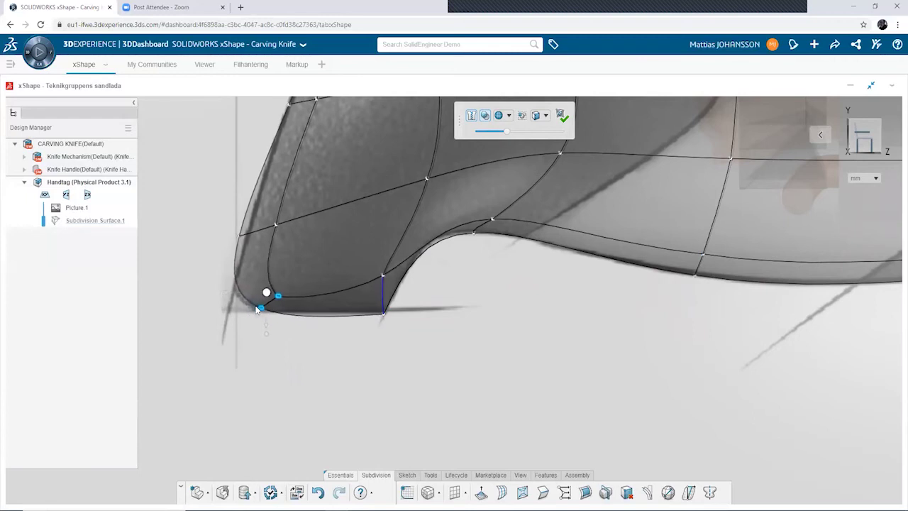
drag(257, 305, 260, 309)
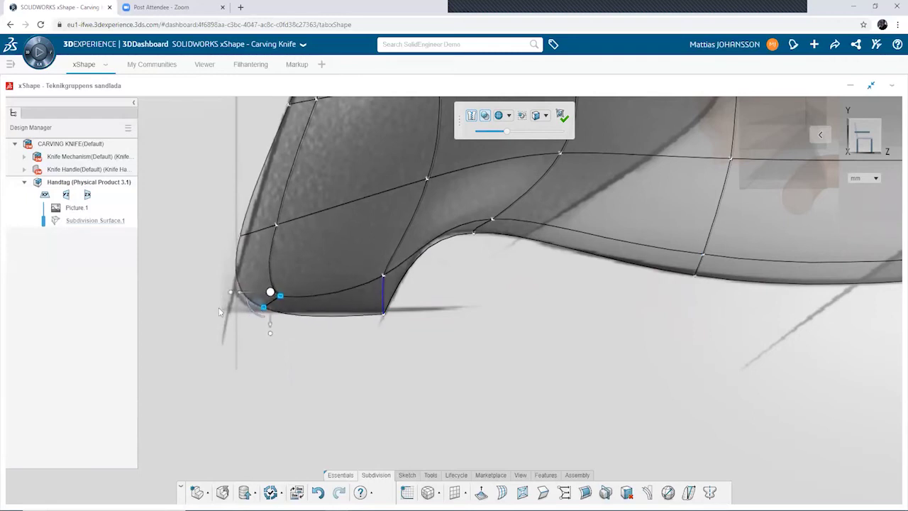
drag(209, 216, 304, 256)
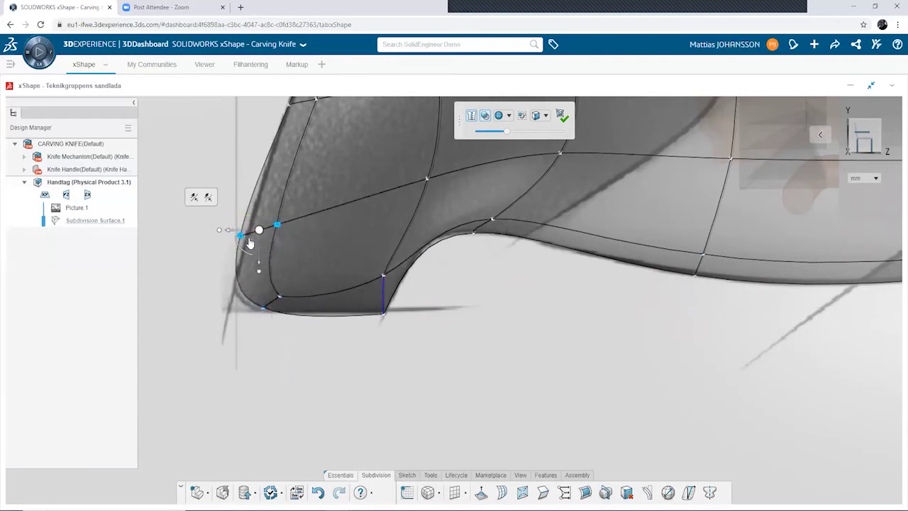
drag(250, 237, 248, 257)
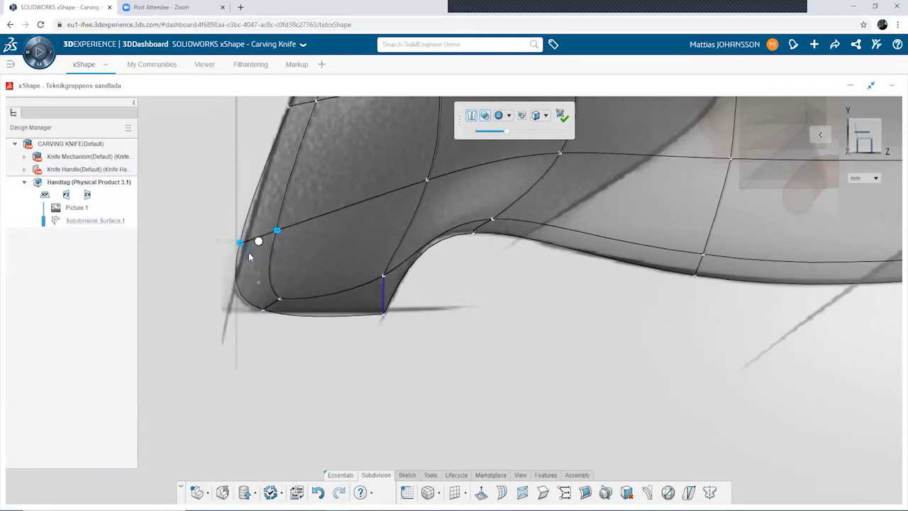
middle_drag(264, 241, 610, 374)
scroll(511, 336, down, 3)
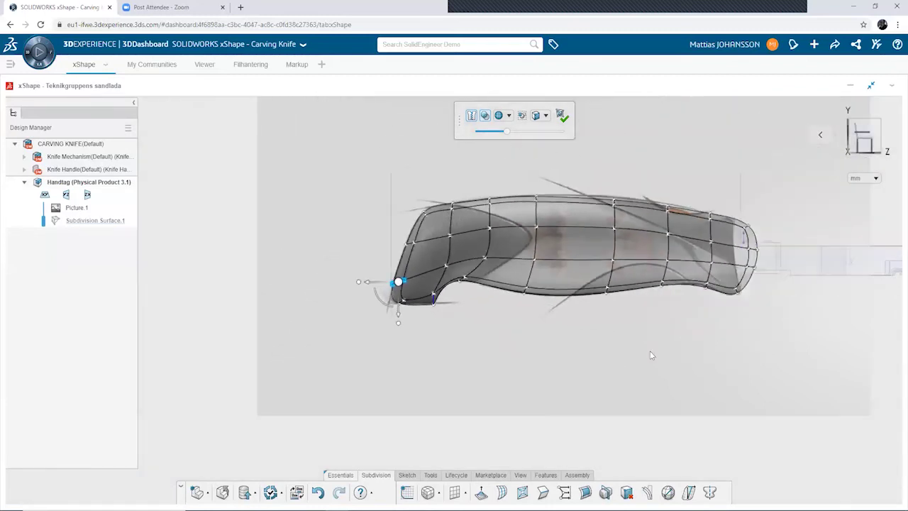
mouse_move(558, 279)
middle_down()
mouse_move(594, 401)
mouse_move(583, 411)
mouse_move(573, 380)
mouse_move(589, 431)
mouse_move(559, 371)
mouse_move(555, 415)
middle_up()
key(ctrl+1)
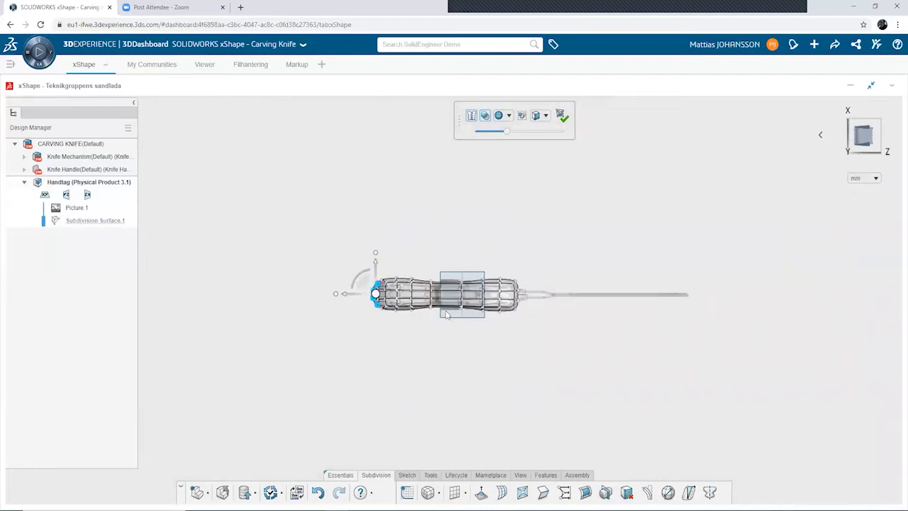
Step: Scale the two mid-handle vertex loops to even out the handle's waist
scroll(449, 299, up, 4)
scroll(449, 299, up, 2)
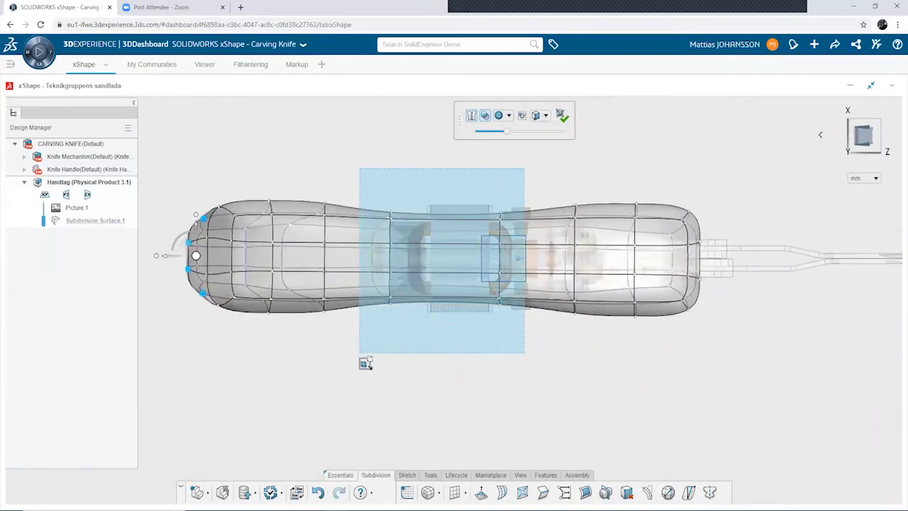
drag(411, 253, 363, 363)
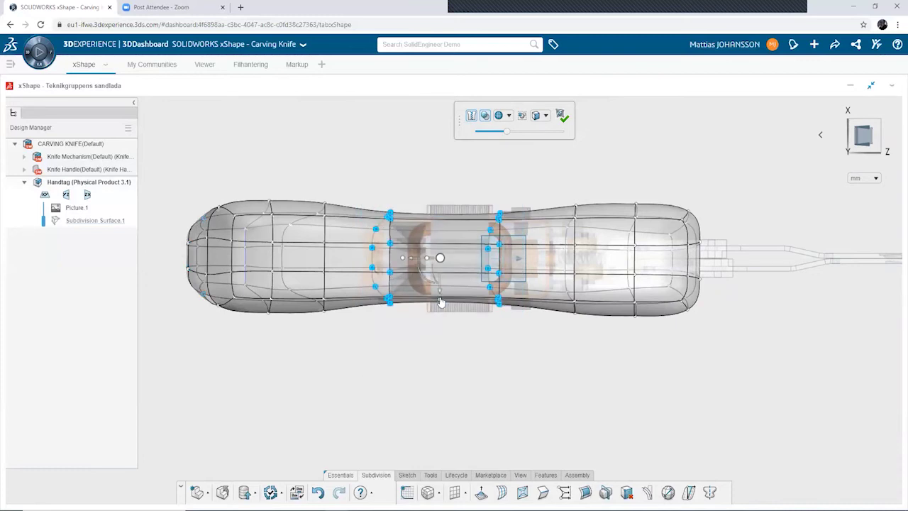
drag(441, 309, 441, 315)
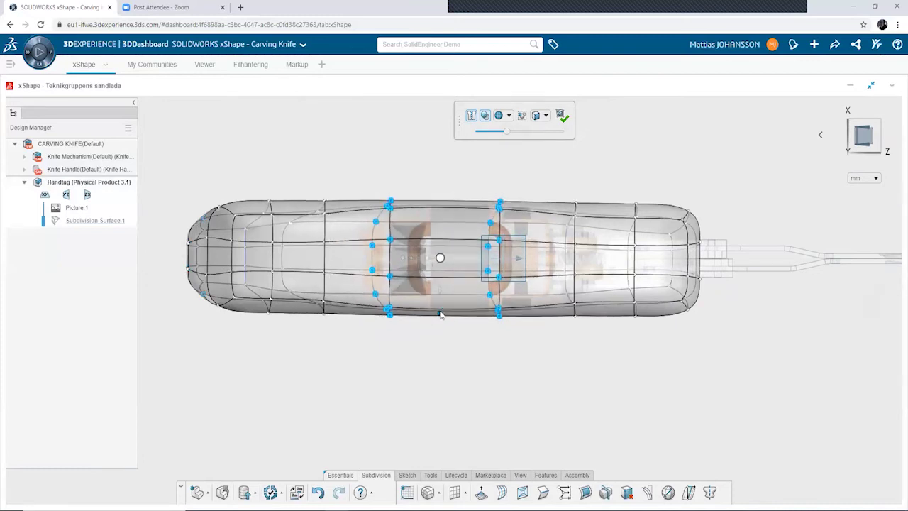
Step: Select the left-end cage vertices and scale them in to narrow the handle's left end
drag(170, 188, 351, 350)
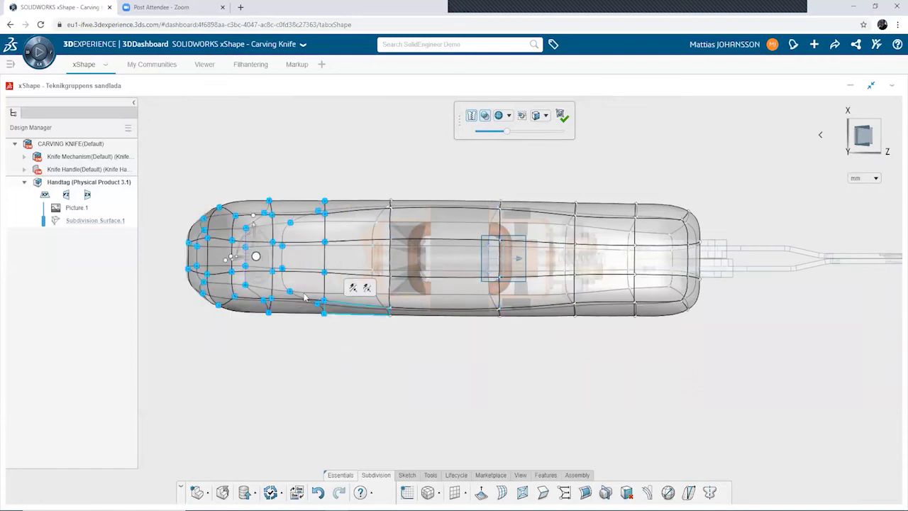
drag(254, 223, 255, 224)
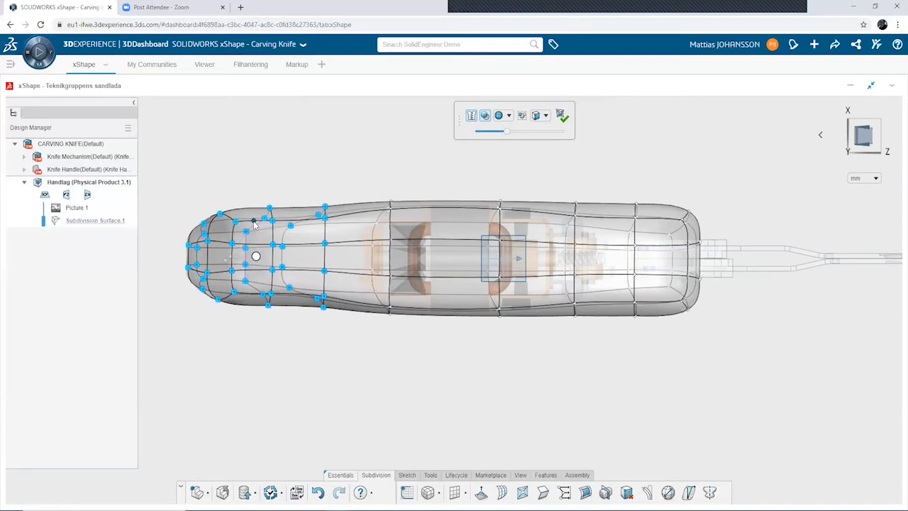
drag(255, 225, 255, 224)
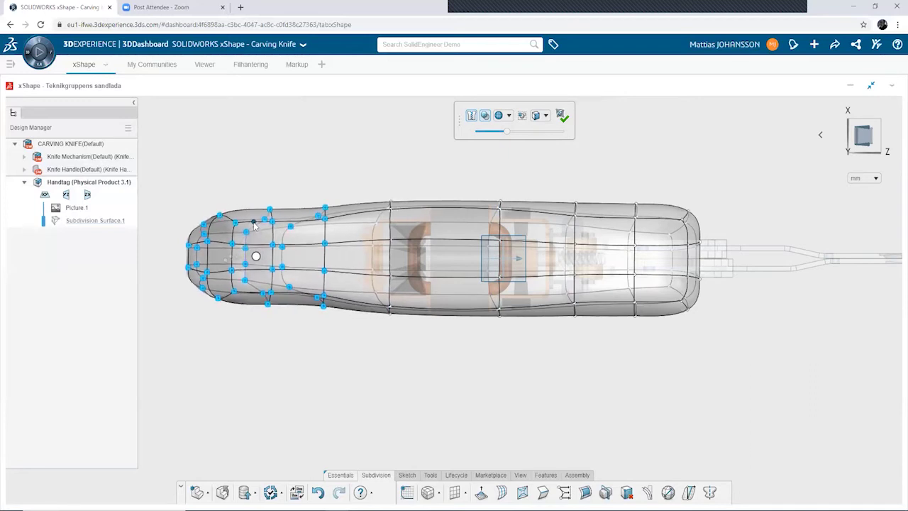
drag(281, 173, 158, 359)
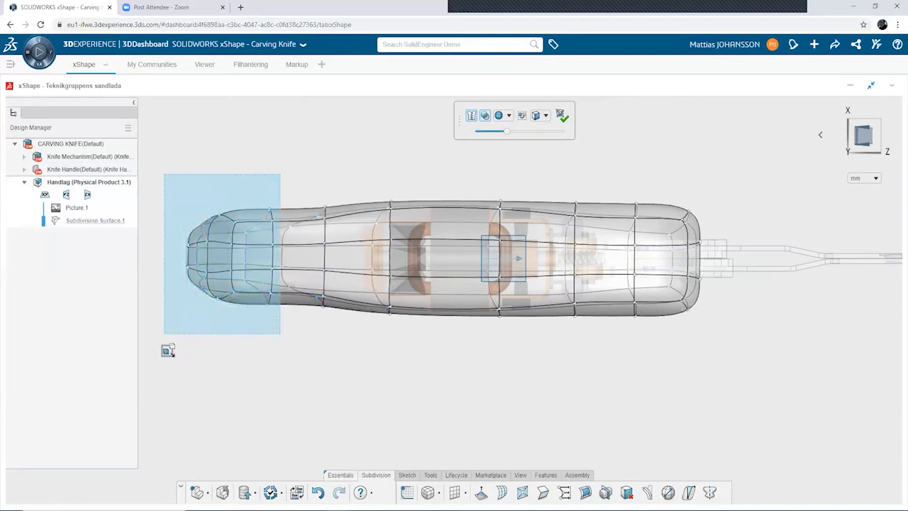
drag(233, 302, 232, 297)
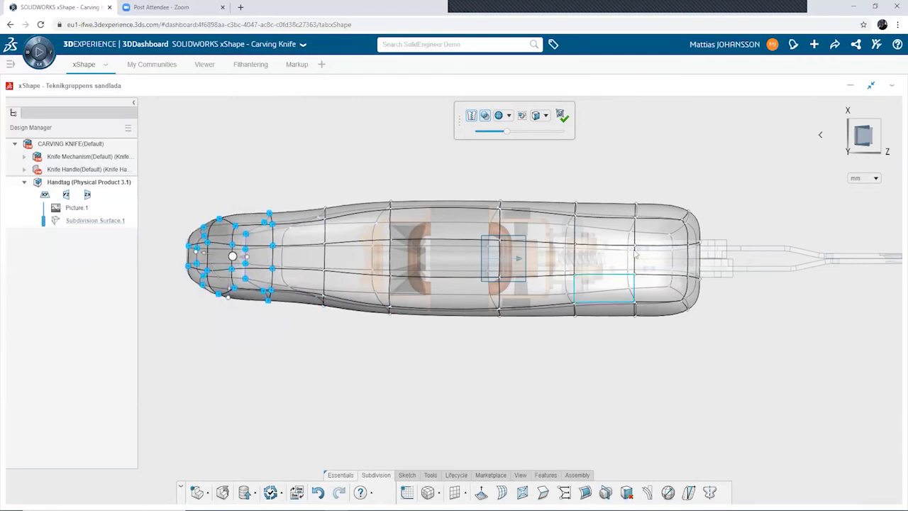
Step: Select the blade-end vertices, squeeze them thinner, and reselect that end
drag(718, 173, 547, 355)
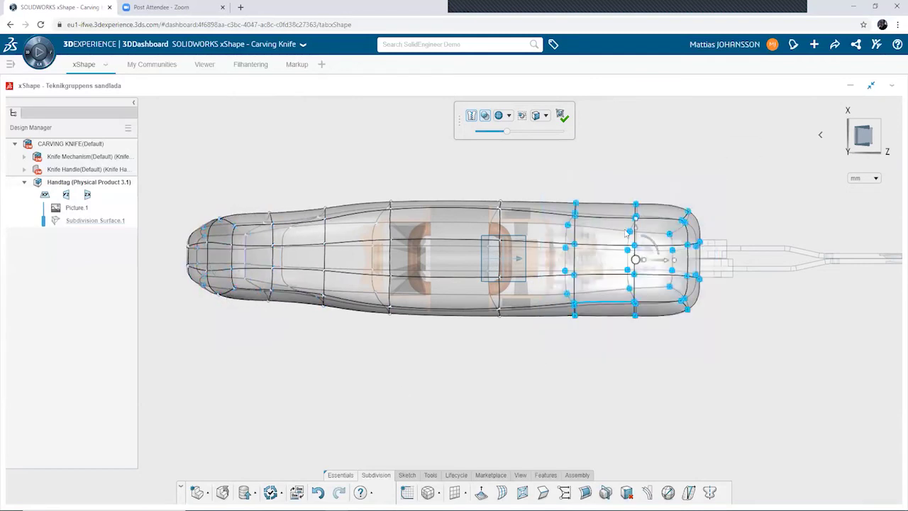
drag(640, 225, 636, 224)
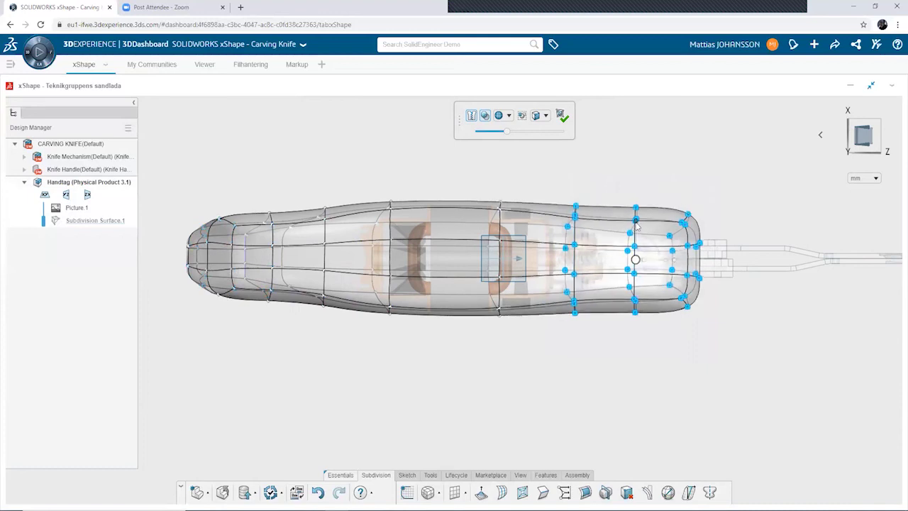
drag(720, 176, 591, 354)
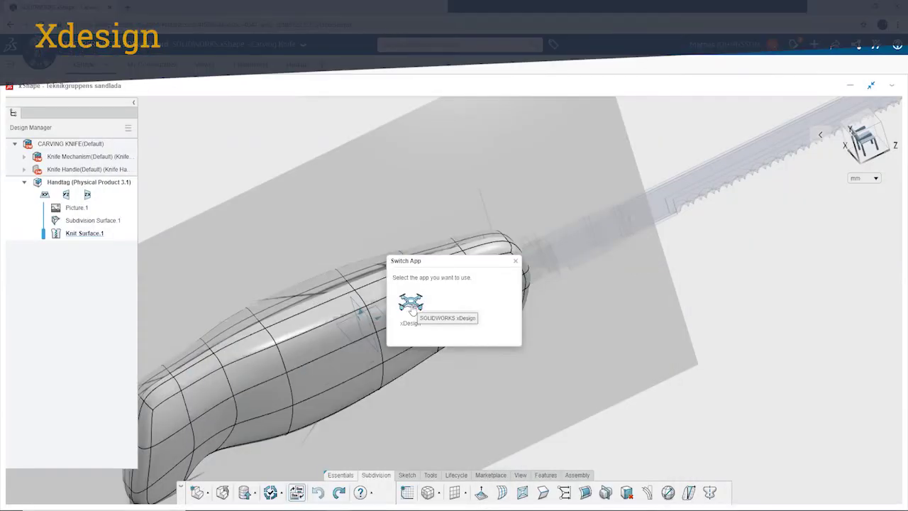
Step: Switch the design to SOLIDWORKS xDesign and hide Knit Surface.1 of the handle
click(411, 305)
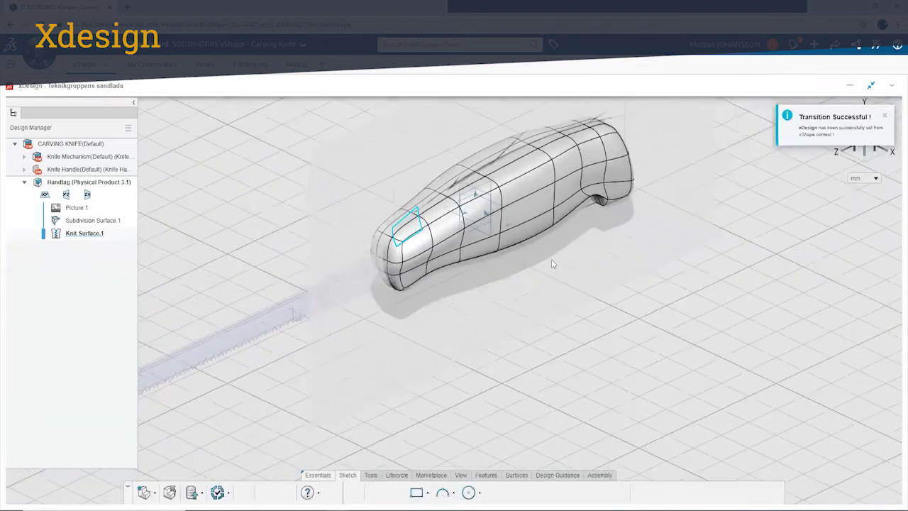
mouse_move(416, 308)
middle_down()
mouse_move(635, 379)
mouse_move(608, 312)
mouse_move(418, 220)
mouse_move(427, 329)
middle_up()
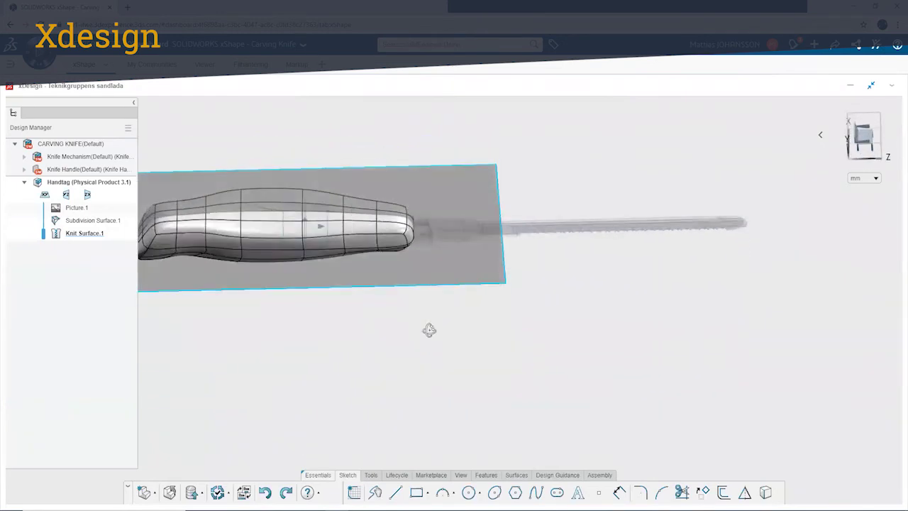
mouse_move(442, 260)
middle_down()
mouse_move(385, 308)
mouse_move(424, 272)
mouse_move(419, 158)
mouse_move(155, 205)
middle_up()
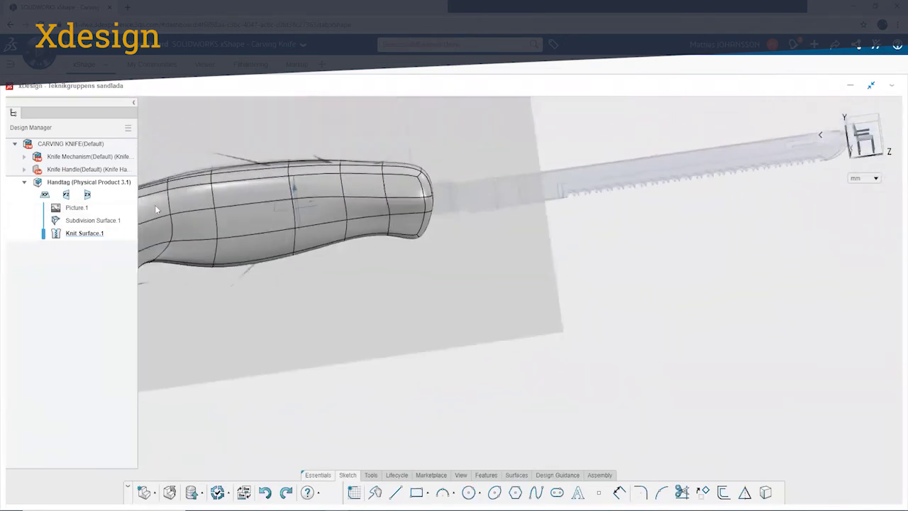
click(87, 220)
click(86, 221)
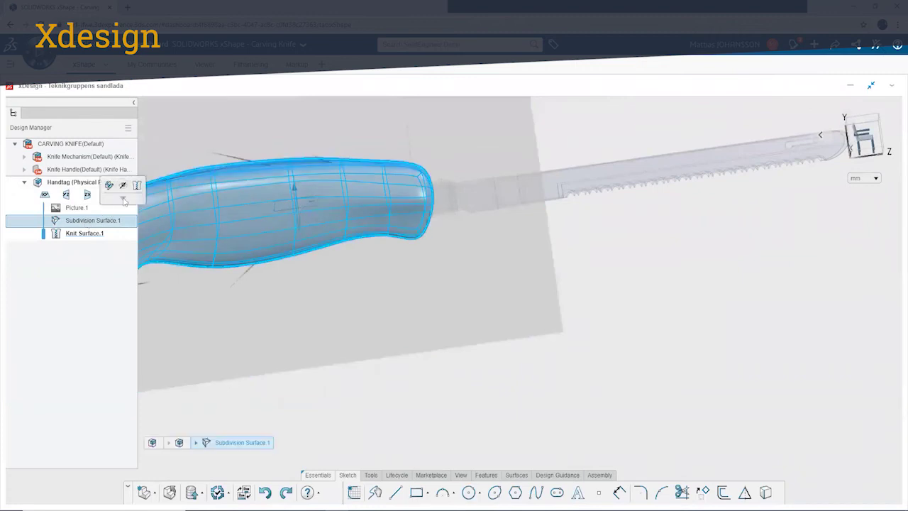
click(465, 261)
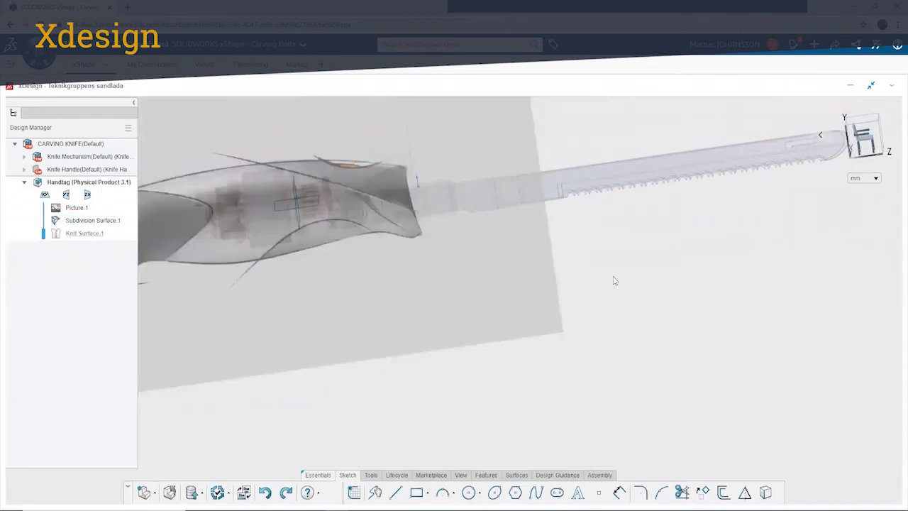
Step: Orbit around the knife and view the sketch plane normal
middle_drag(615, 280, 489, 262)
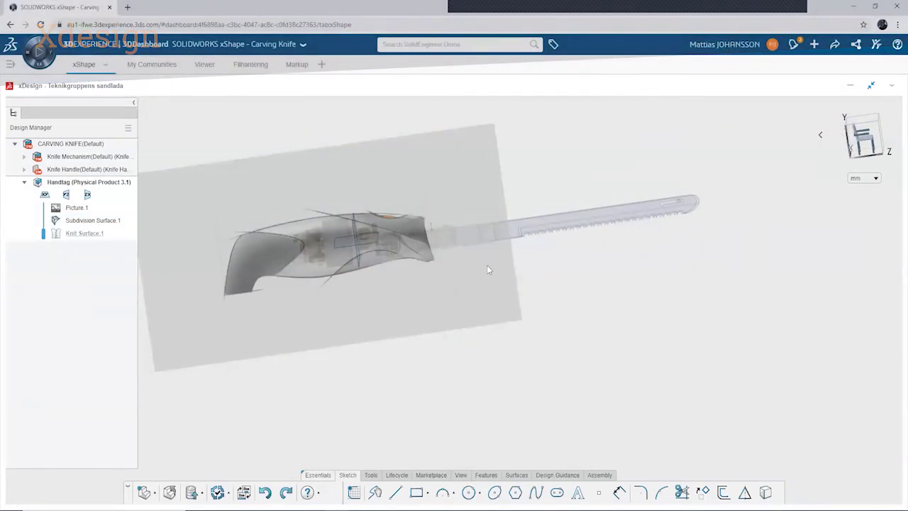
scroll(487, 265, down, 5)
double_click(472, 299)
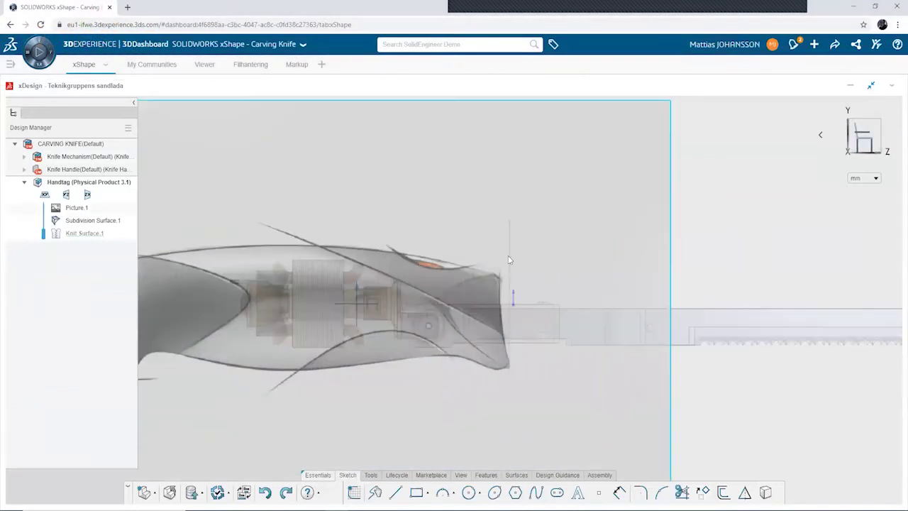
Step: Create Sketch.6 on the yz plane with a spline following the thumb recess
click(67, 195)
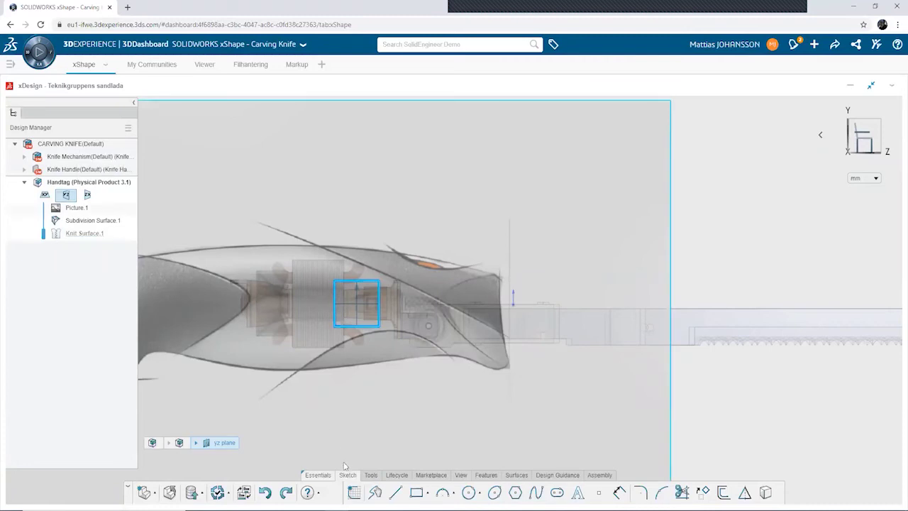
click(353, 493)
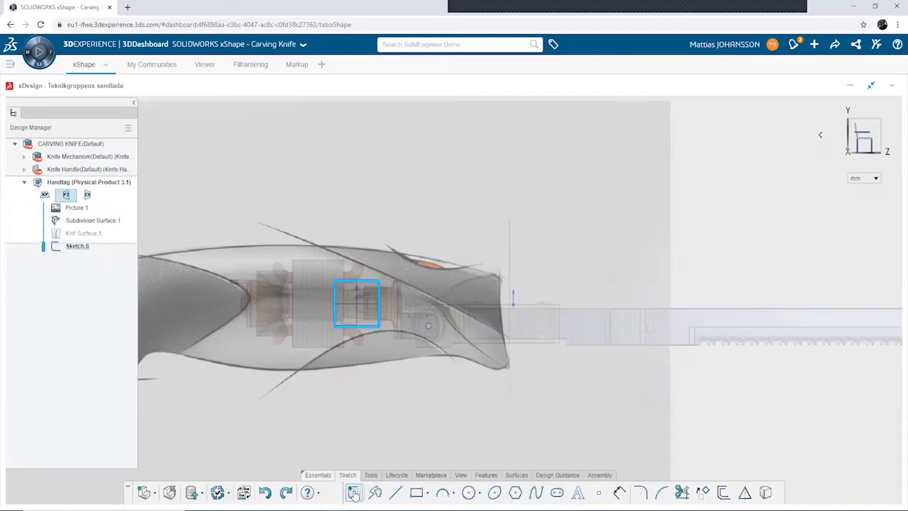
scroll(471, 340, up, 3)
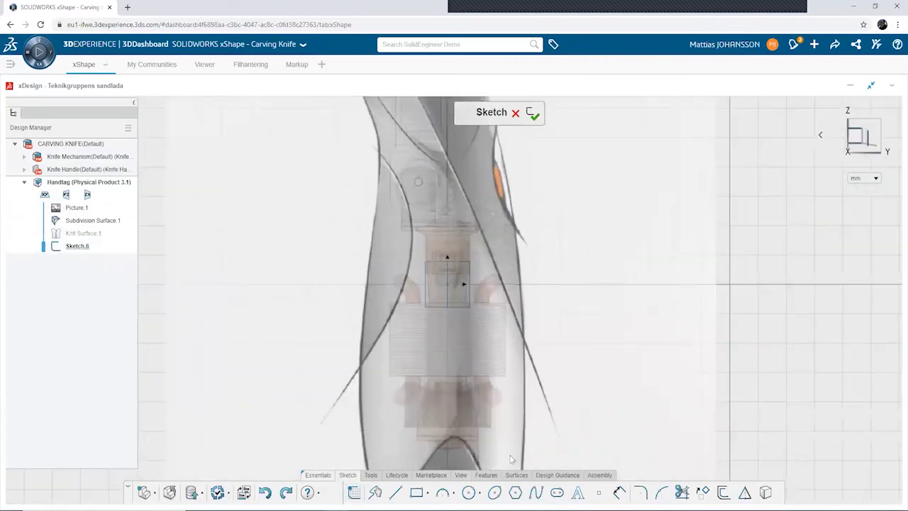
click(537, 494)
scroll(482, 298, down, 3)
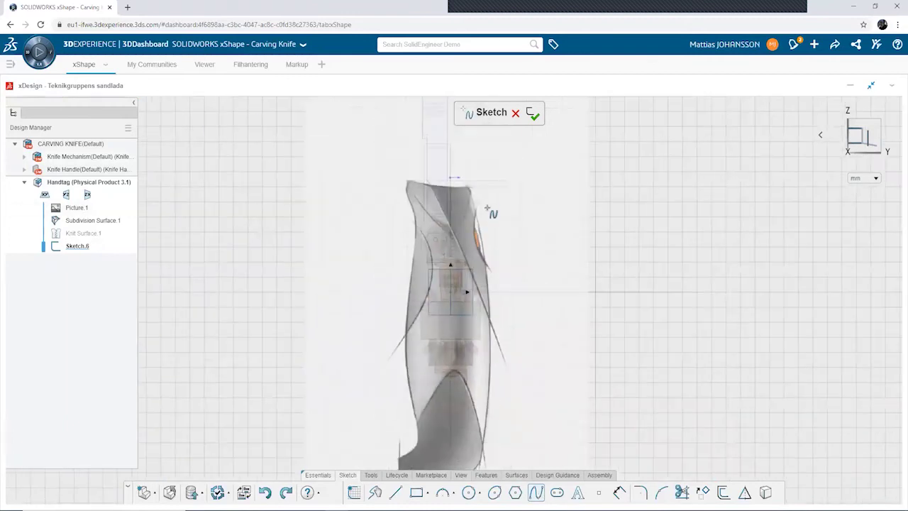
click(478, 188)
double_click(502, 281)
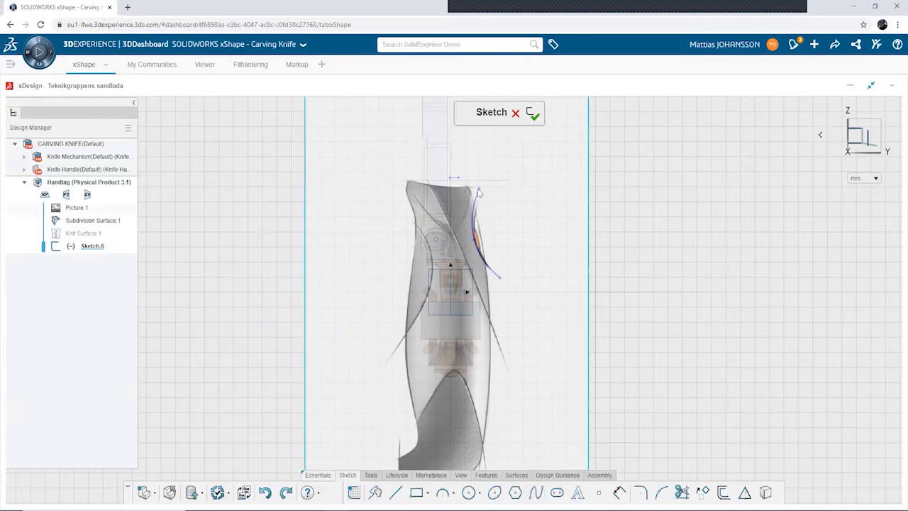
drag(479, 188, 492, 191)
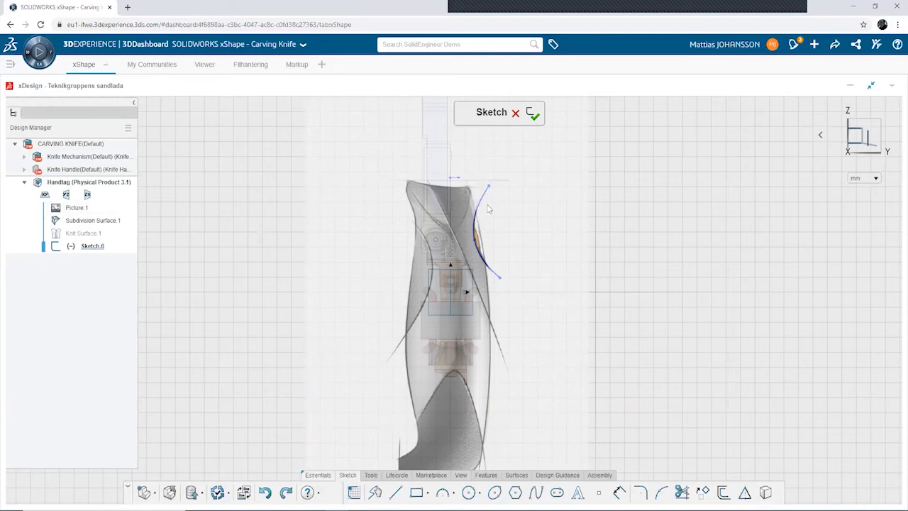
scroll(488, 208, up, 3)
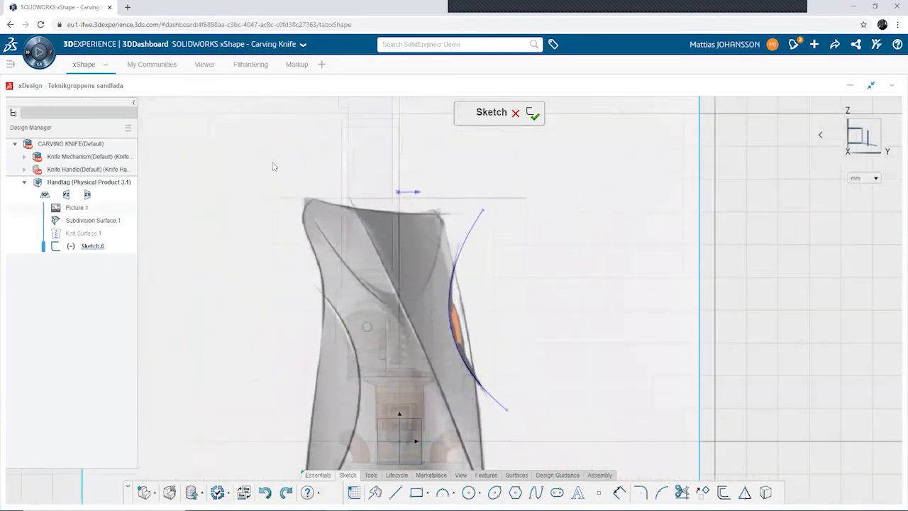
click(534, 115)
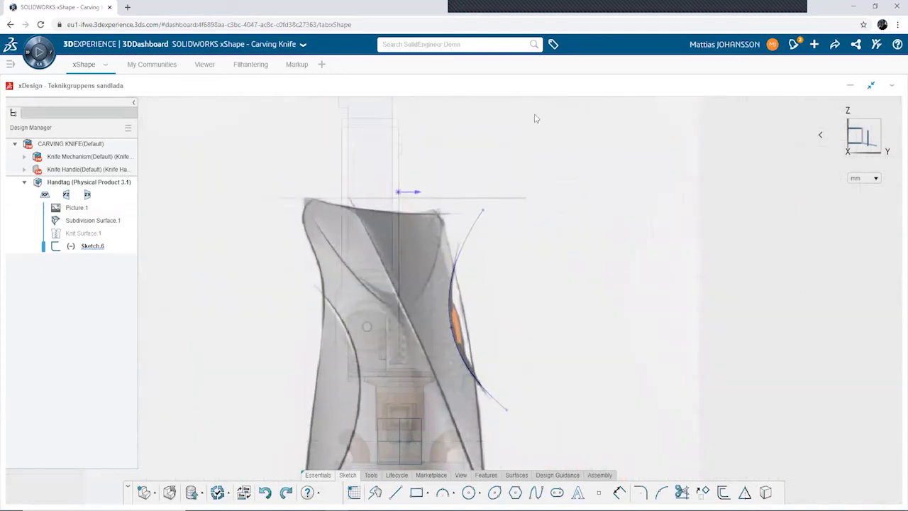
Step: Create Sketch.7 on the yz plane with a three-point spline arcing across the handle's blade end
click(67, 196)
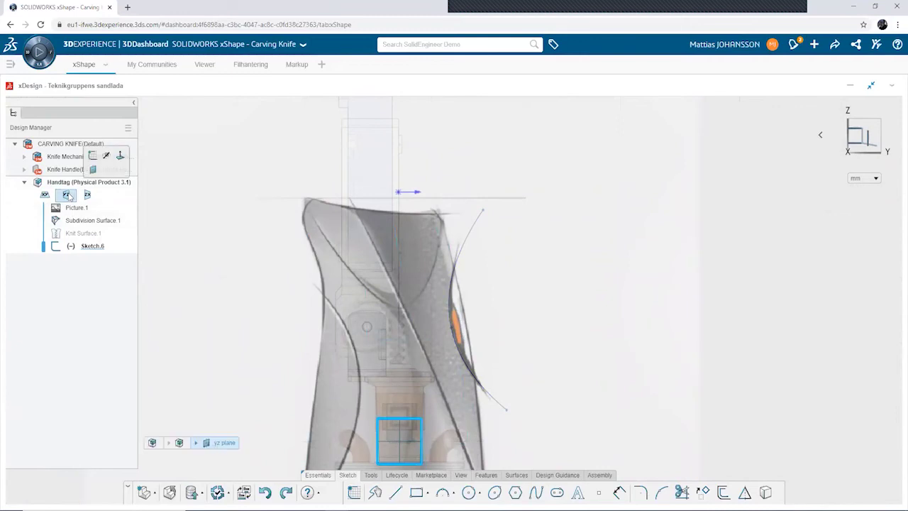
click(352, 493)
click(535, 493)
scroll(561, 319, down, 3)
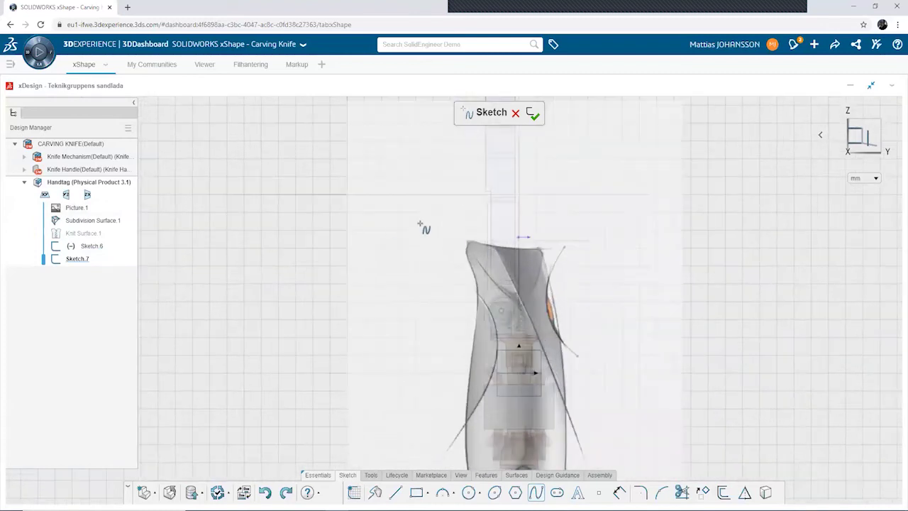
click(424, 216)
click(510, 251)
click(607, 227)
key(Escape)
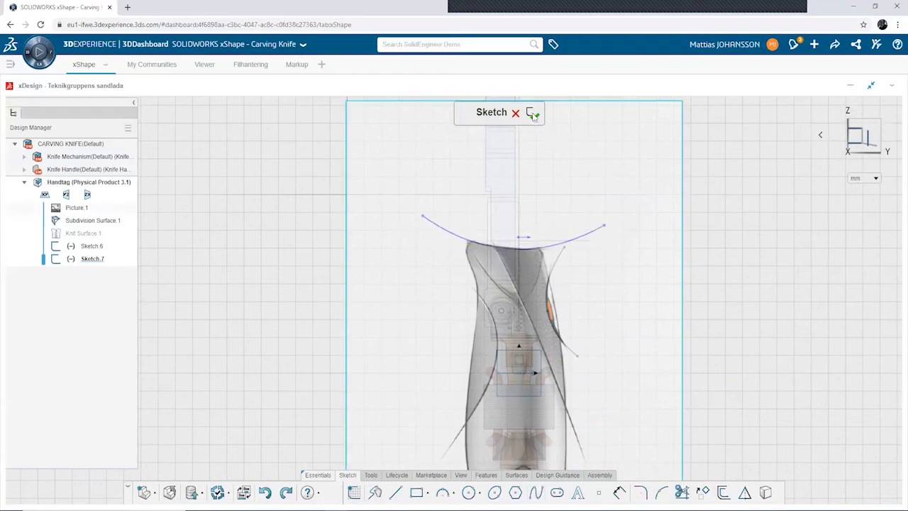
click(534, 115)
mouse_move(560, 234)
middle_down()
mouse_move(524, 315)
mouse_move(494, 208)
middle_up()
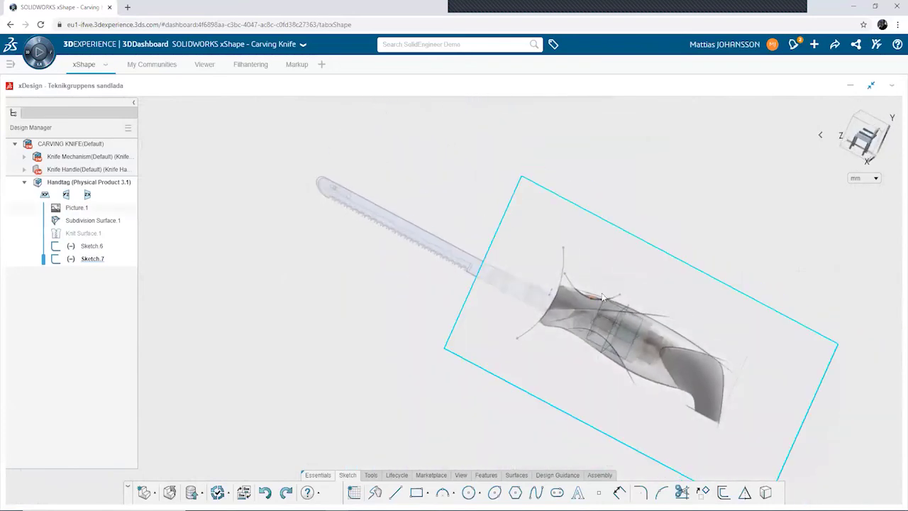
scroll(596, 289, up, 4)
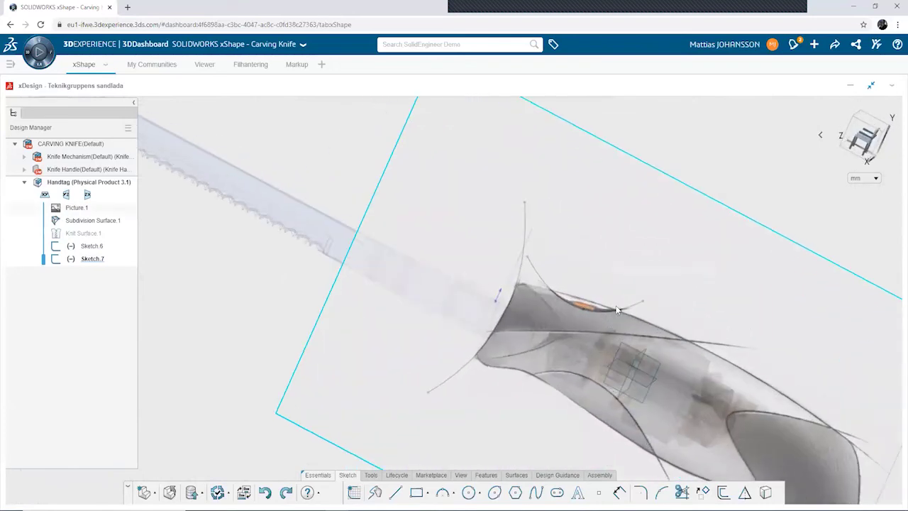
Step: Extrude the thumb-recess spline as surface Extrude.13, extending equally in both directions
click(488, 476)
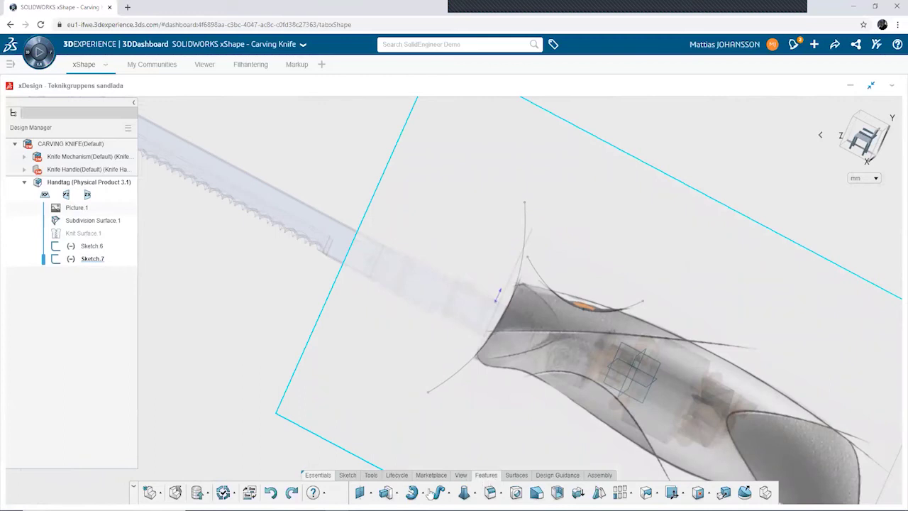
click(392, 494)
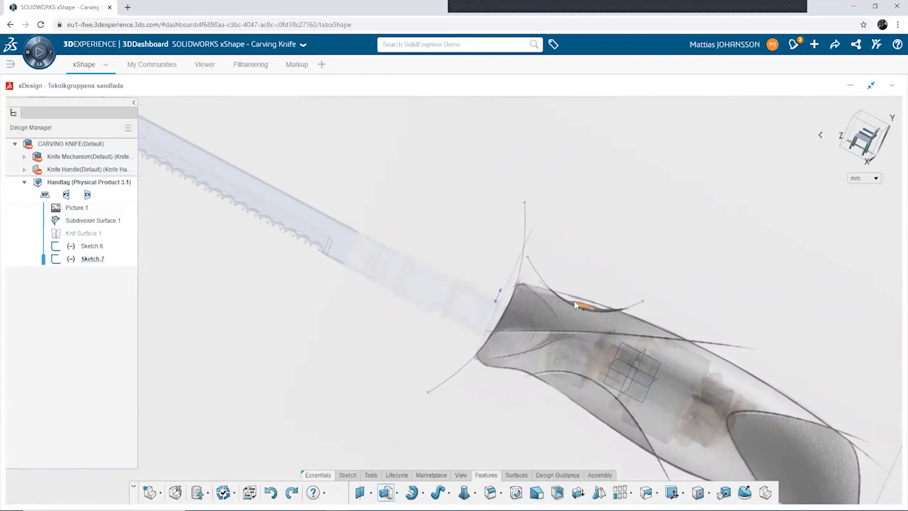
click(639, 304)
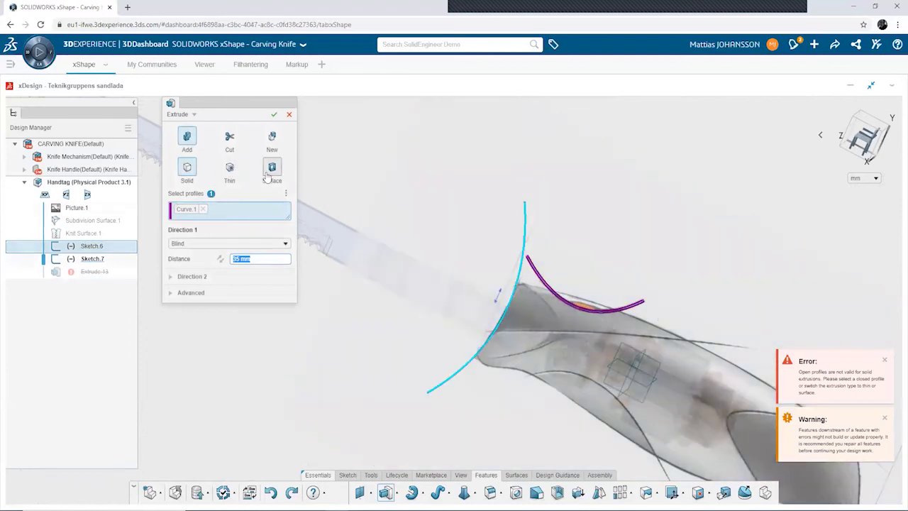
click(269, 176)
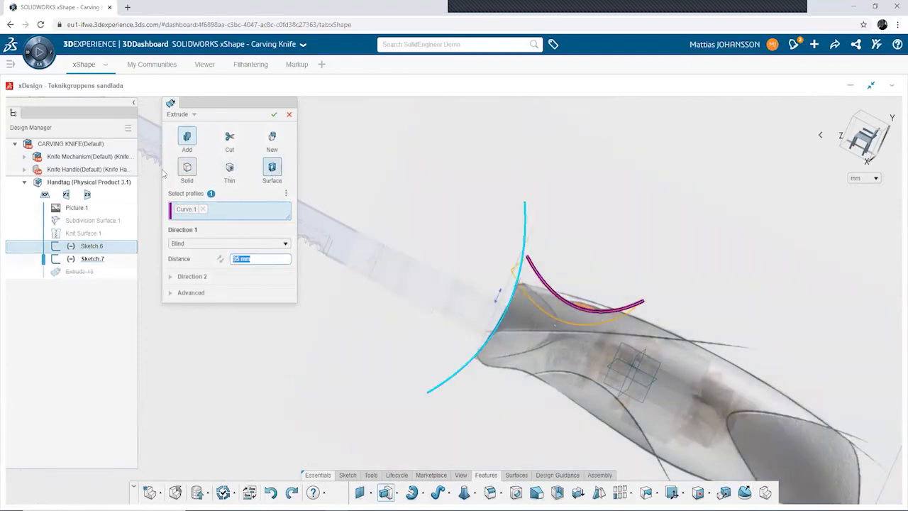
click(234, 243)
click(206, 265)
click(266, 259)
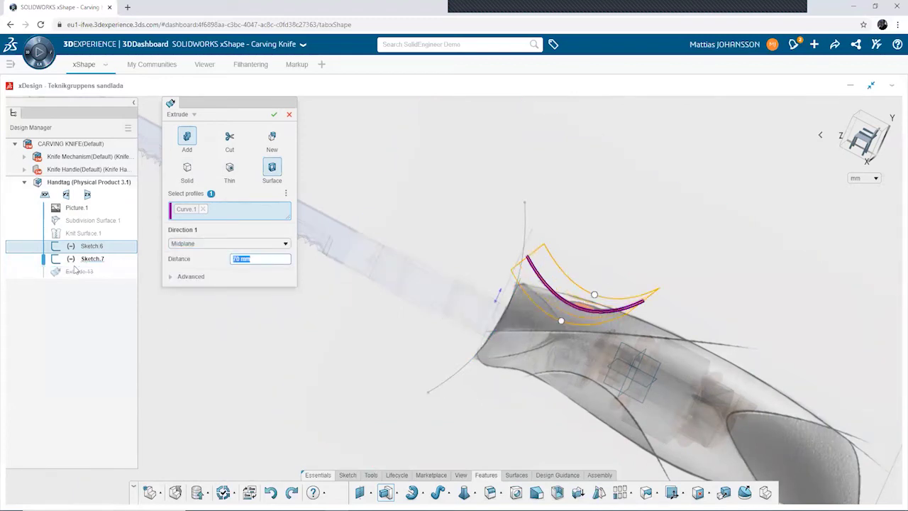
click(274, 115)
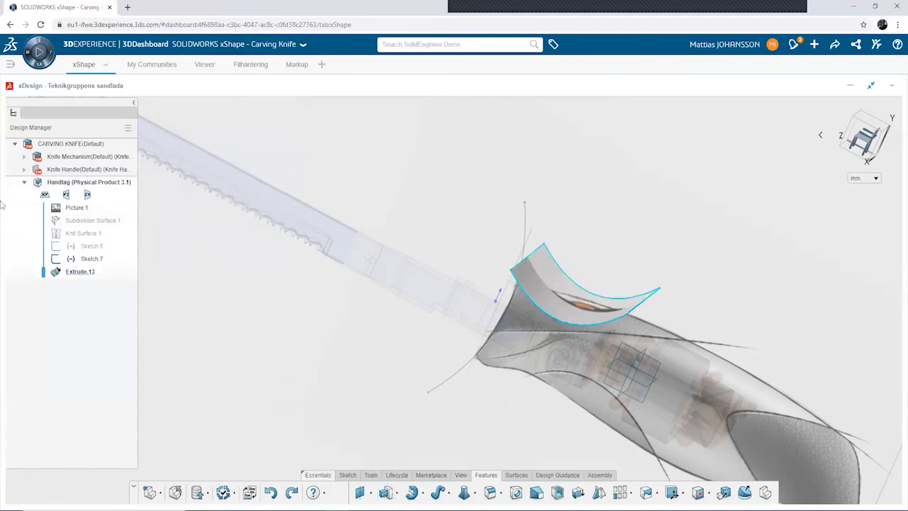
Step: Show Subdivision Surface.1 and Knit Surface.1 again so the handle body is visible
click(86, 223)
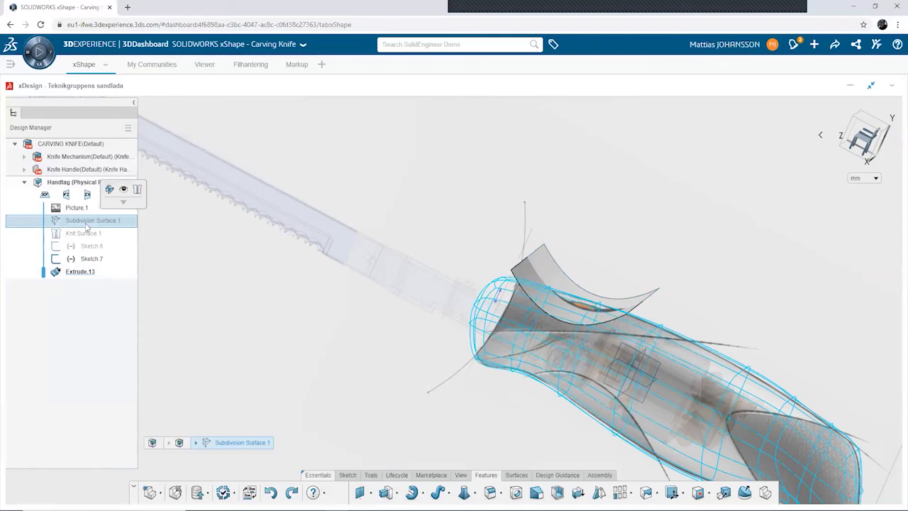
click(122, 198)
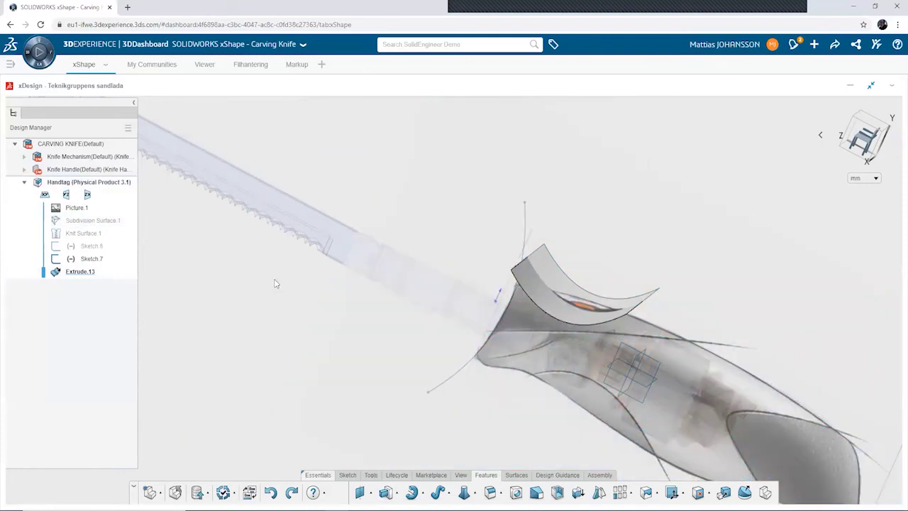
click(88, 222)
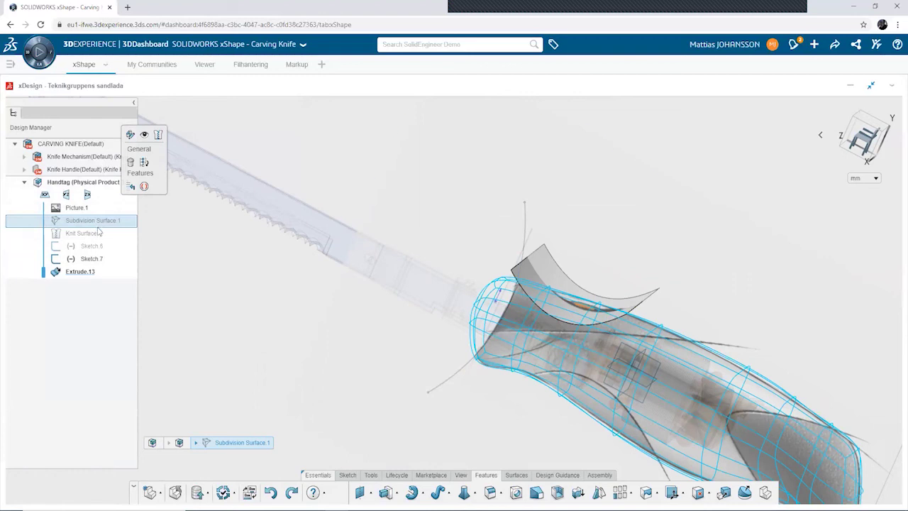
click(100, 233)
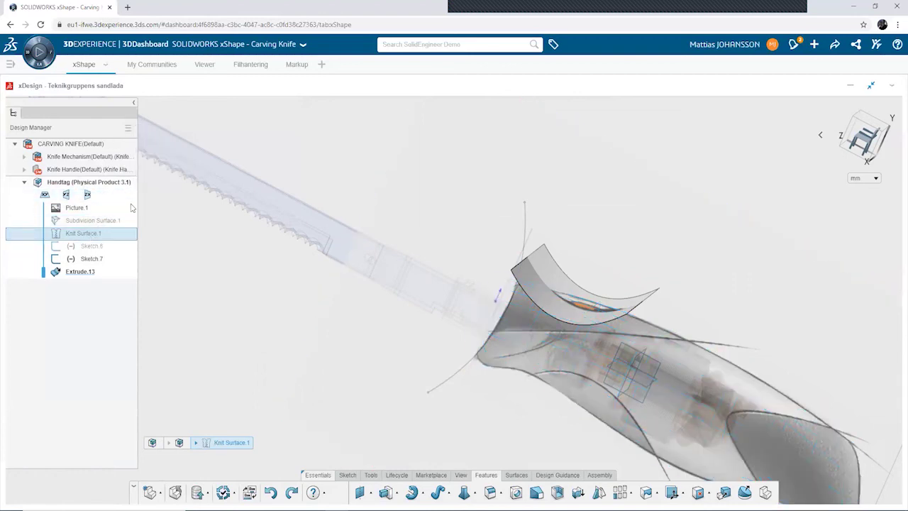
click(110, 222)
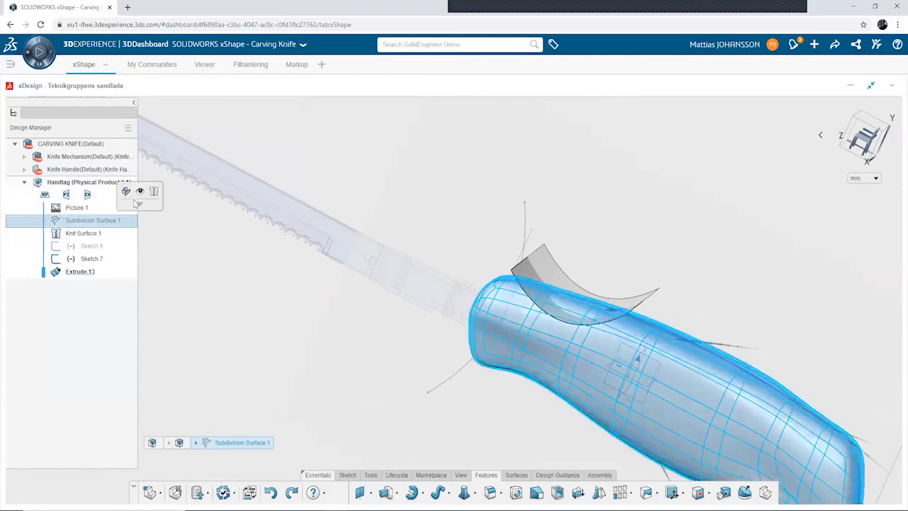
click(255, 276)
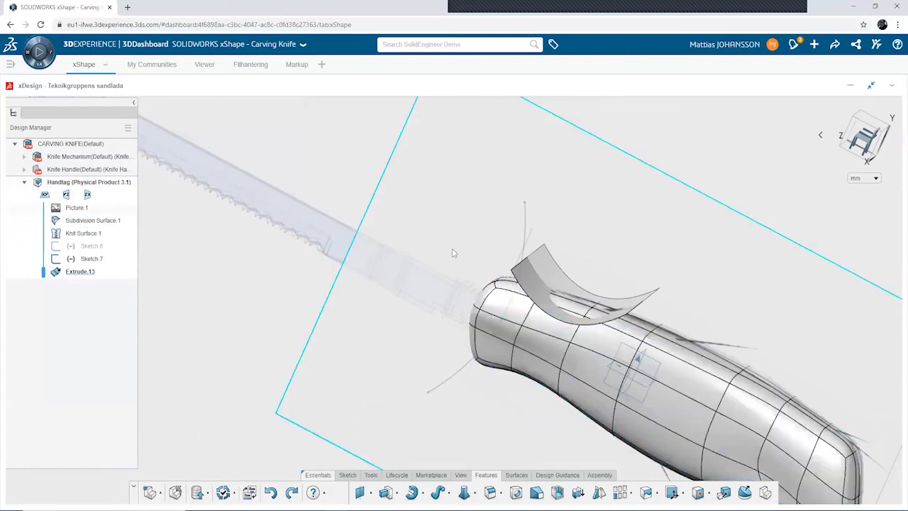
middle_drag(454, 253, 577, 264)
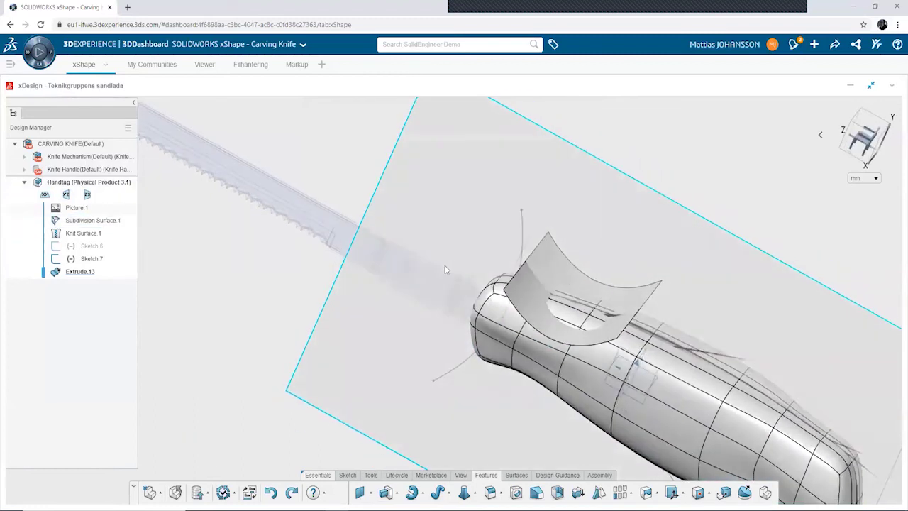
Step: Cut the thumb recess with surface Extrude.13 as Extrude Cut.14, then hide Extrude.13
click(521, 294)
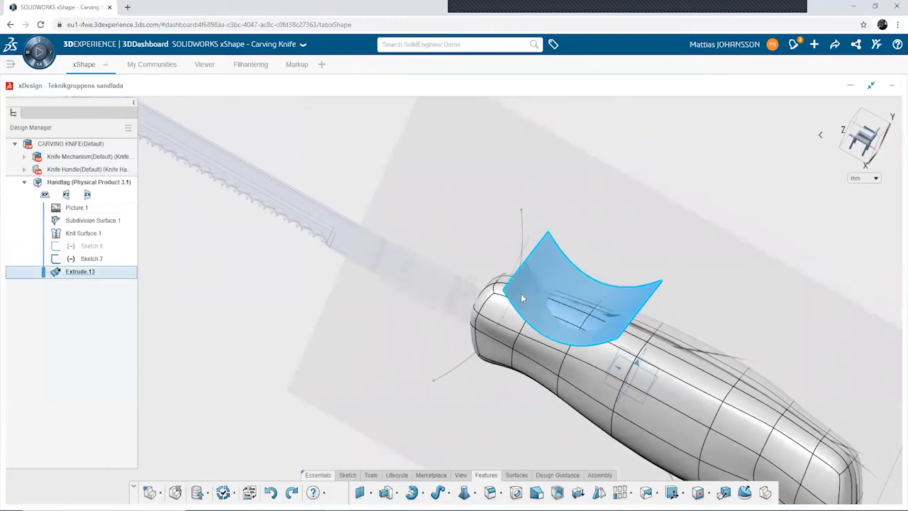
click(383, 496)
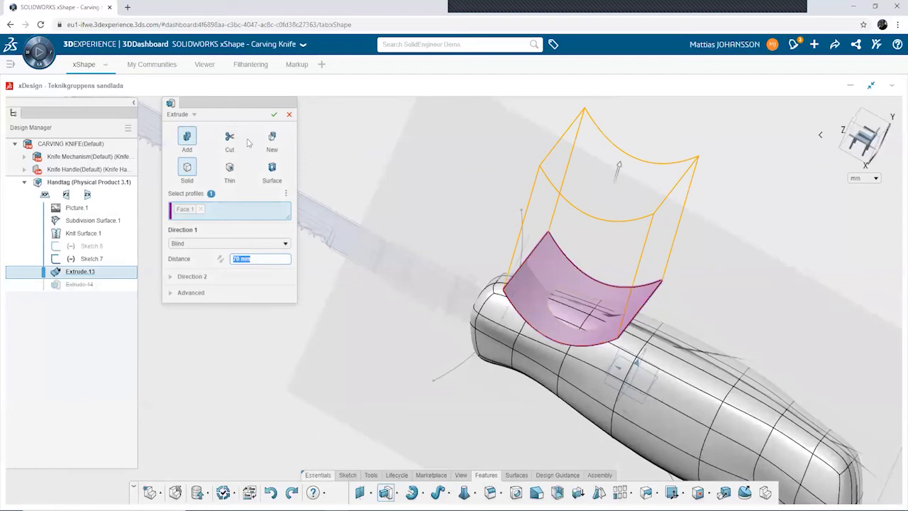
click(230, 138)
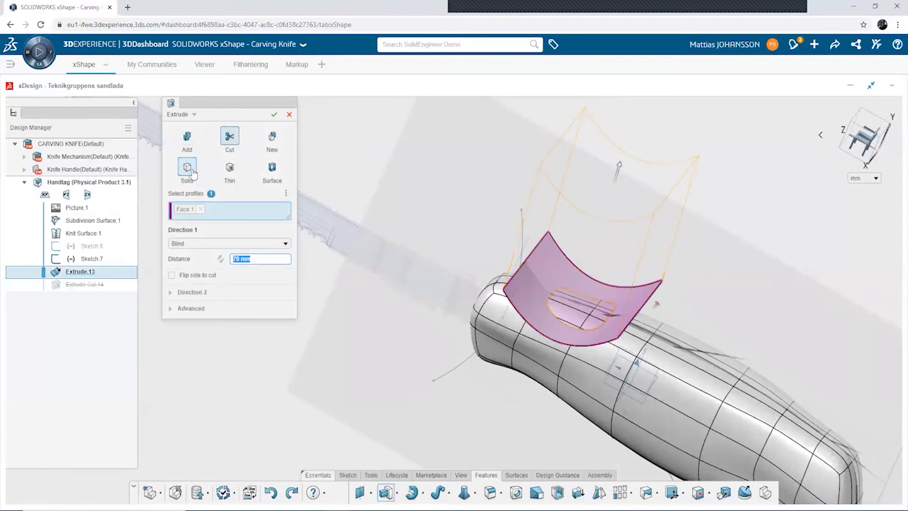
key(Return)
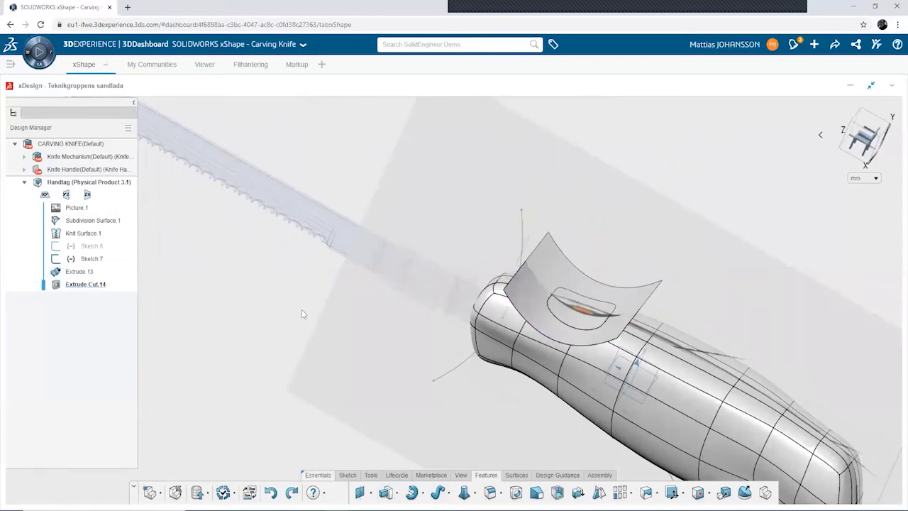
click(80, 276)
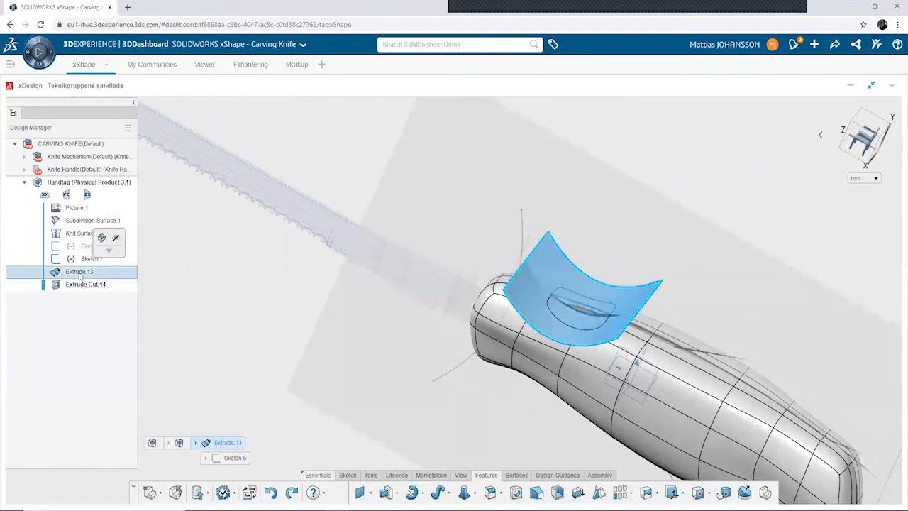
click(116, 239)
click(124, 247)
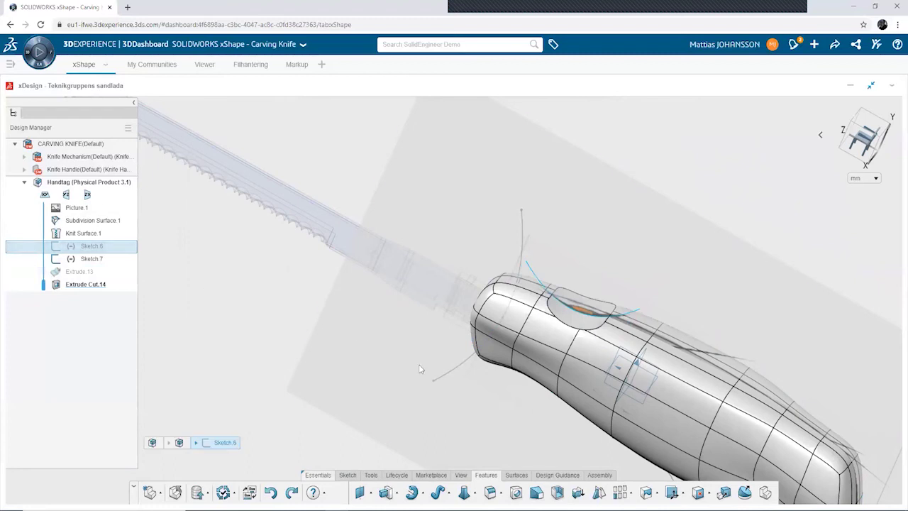
Step: Extrude Sketch.7 as surface Extrude.15, midplane 70 mm
click(452, 376)
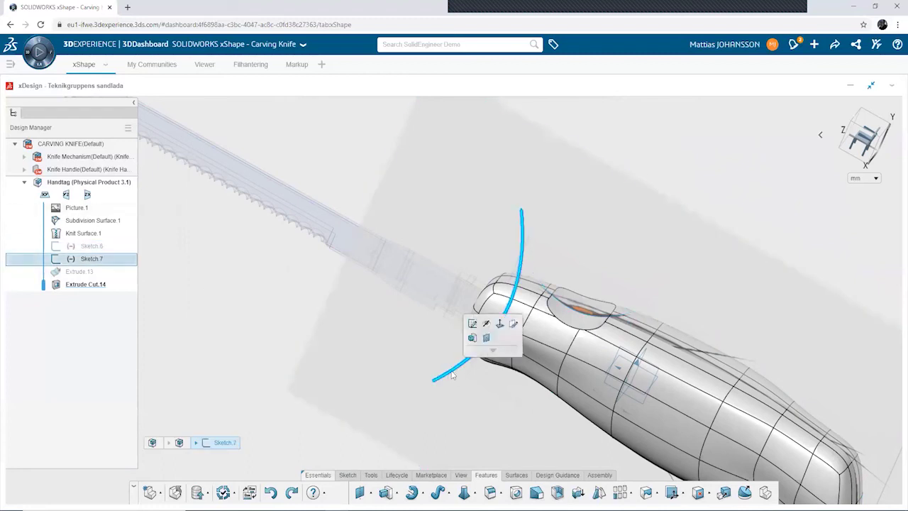
click(385, 492)
click(272, 169)
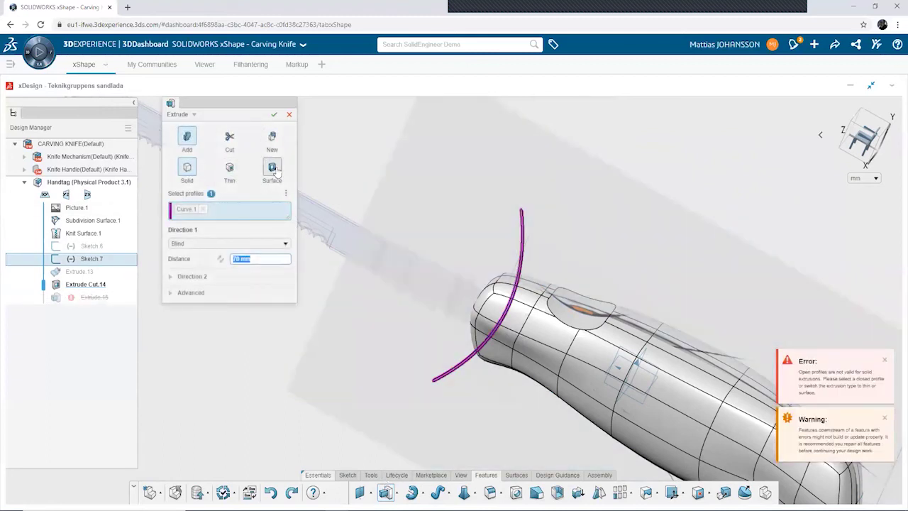
click(212, 244)
click(206, 264)
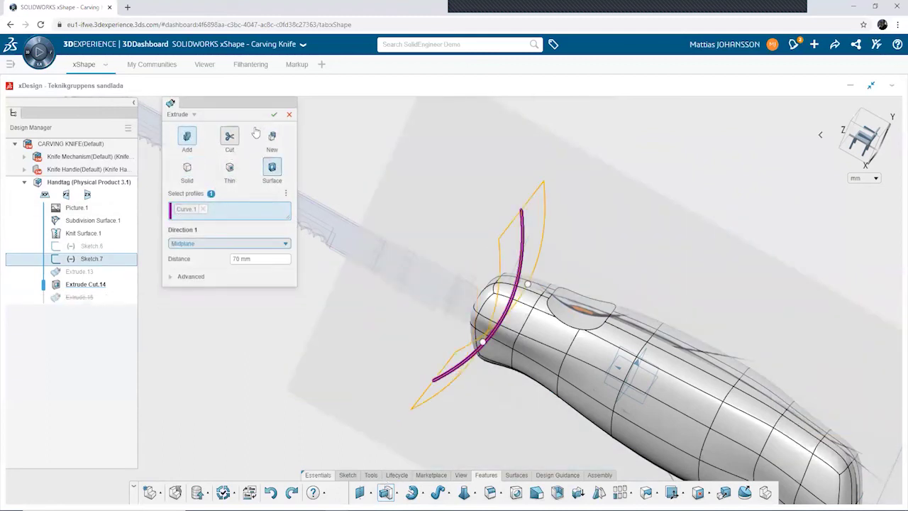
click(274, 114)
middle_drag(310, 284, 330, 305)
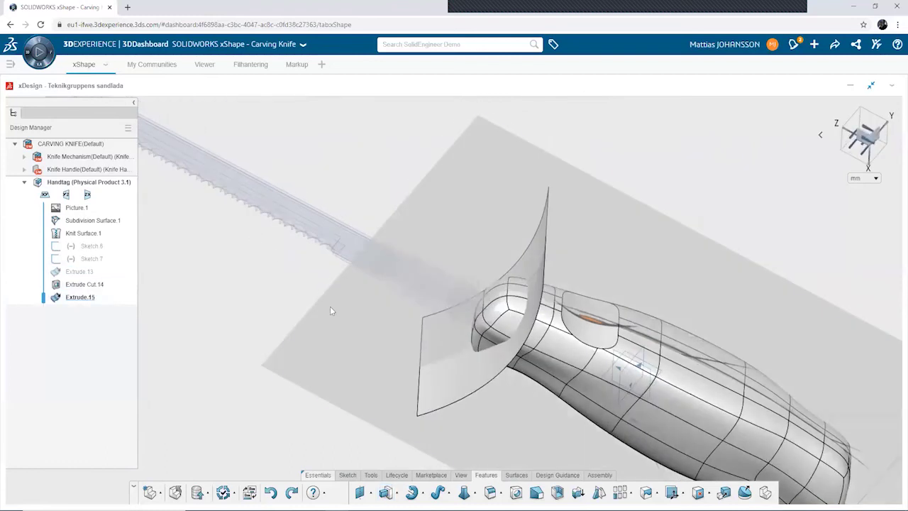
Step: Cut the handle's blade end with Extrude.15 as Extrude Cut.16, then hide Extrude.15
click(455, 382)
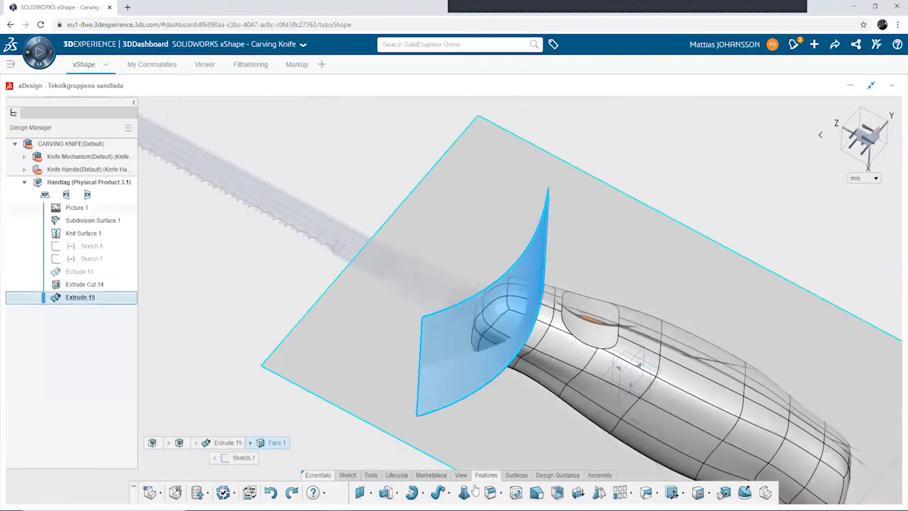
click(385, 492)
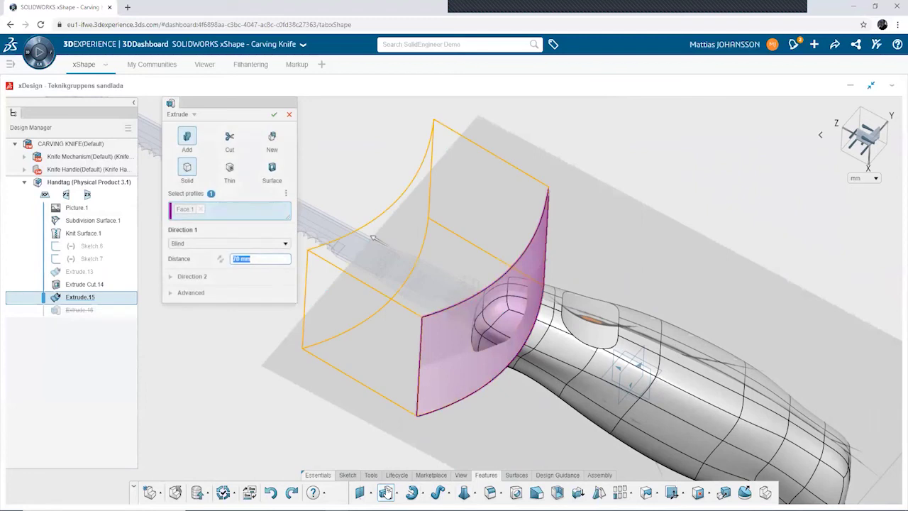
click(229, 139)
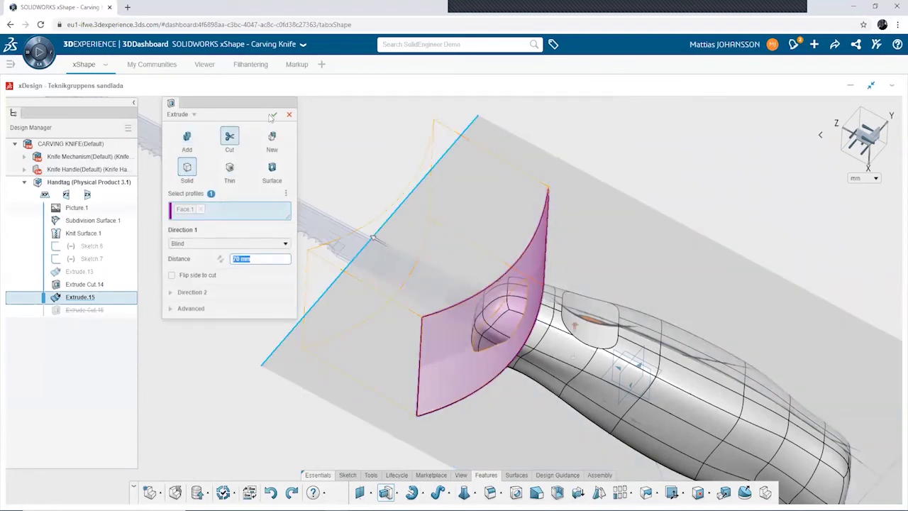
click(275, 115)
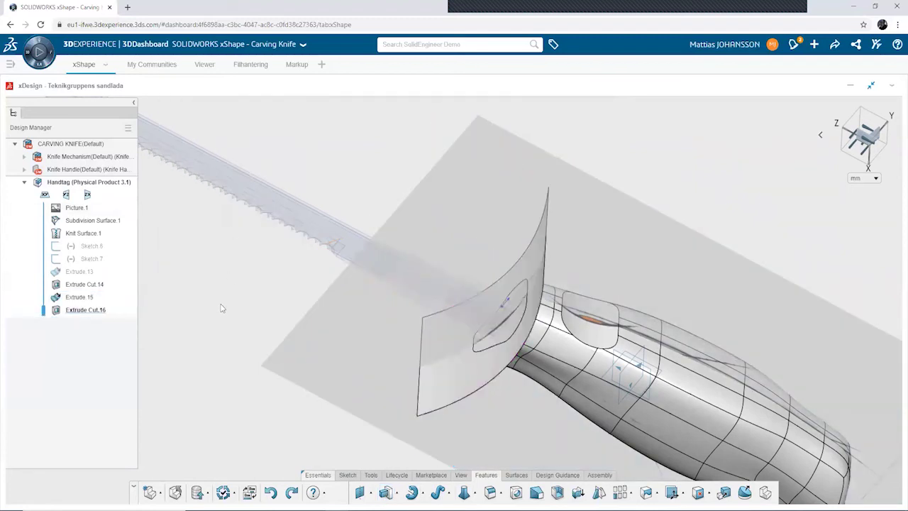
click(80, 298)
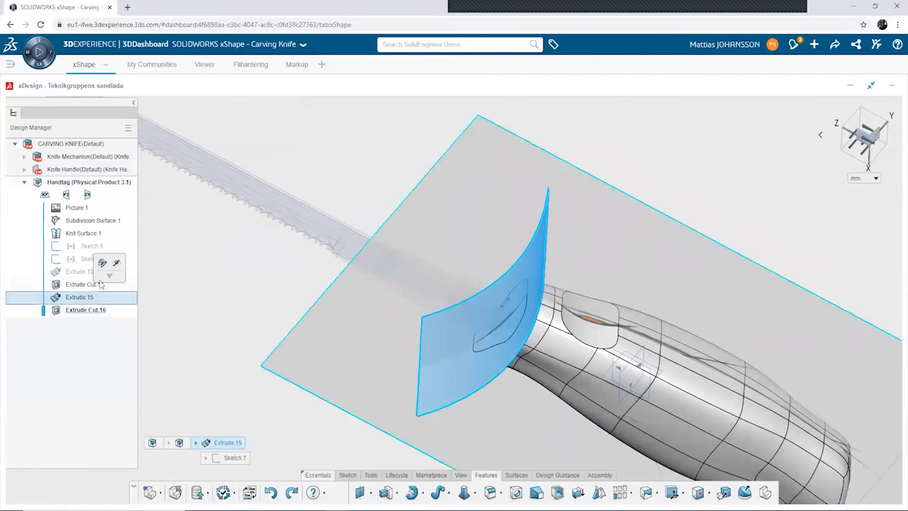
click(116, 264)
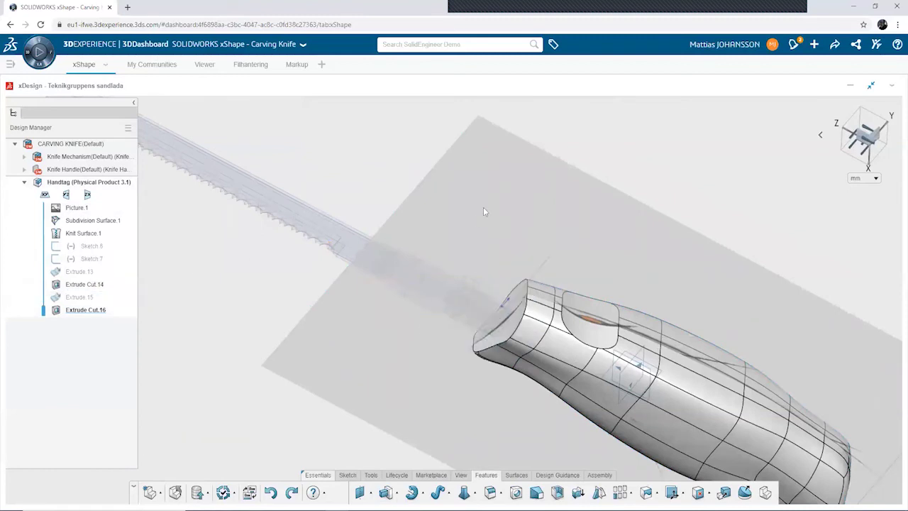
mouse_move(483, 207)
middle_down()
mouse_move(714, 324)
mouse_move(613, 373)
mouse_move(503, 303)
middle_up()
Step: From a side-on view, create Sketch.8 on the ZX plane under Handtag
mouse_move(533, 333)
middle_down()
mouse_move(513, 320)
mouse_move(438, 336)
mouse_move(431, 302)
middle_up()
scroll(431, 303, up, 3)
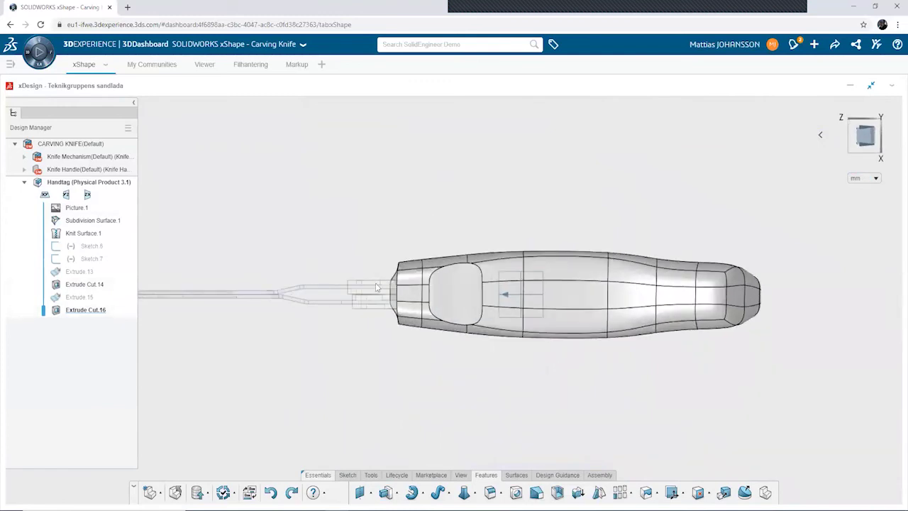
scroll(452, 278, up, 2)
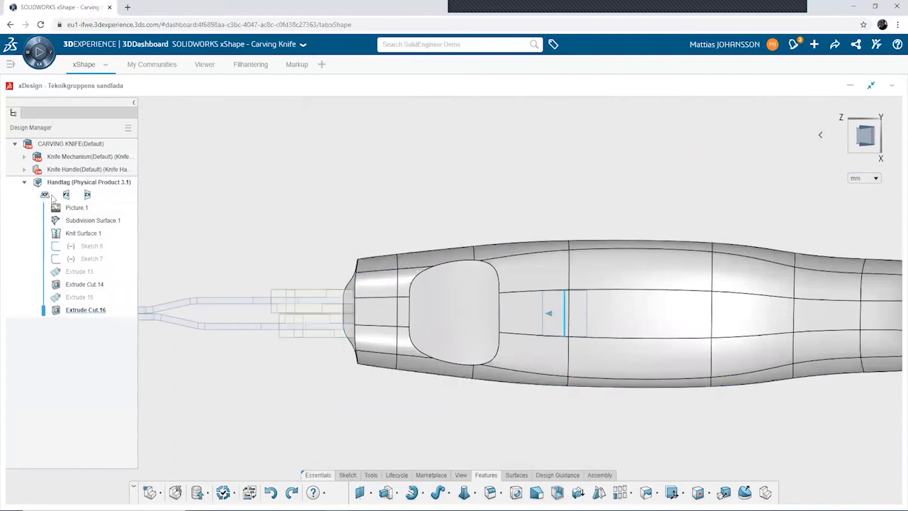
click(87, 194)
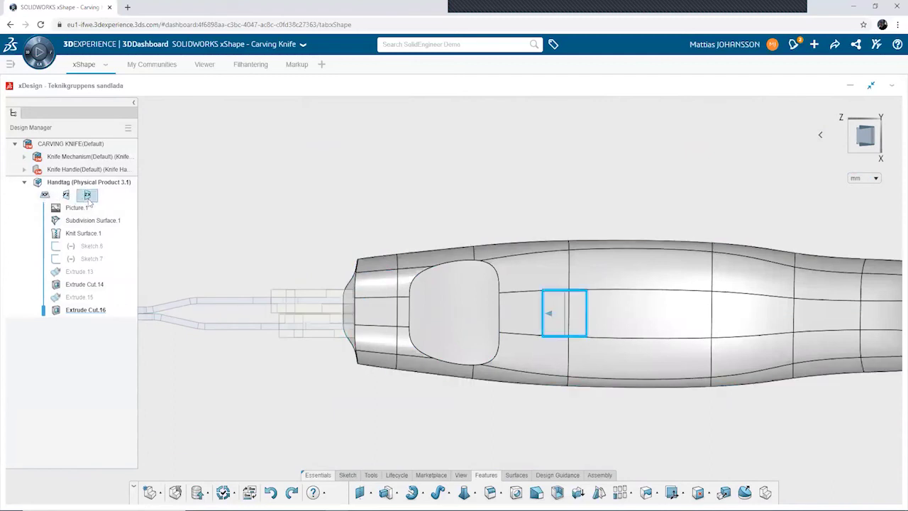
click(348, 475)
click(354, 492)
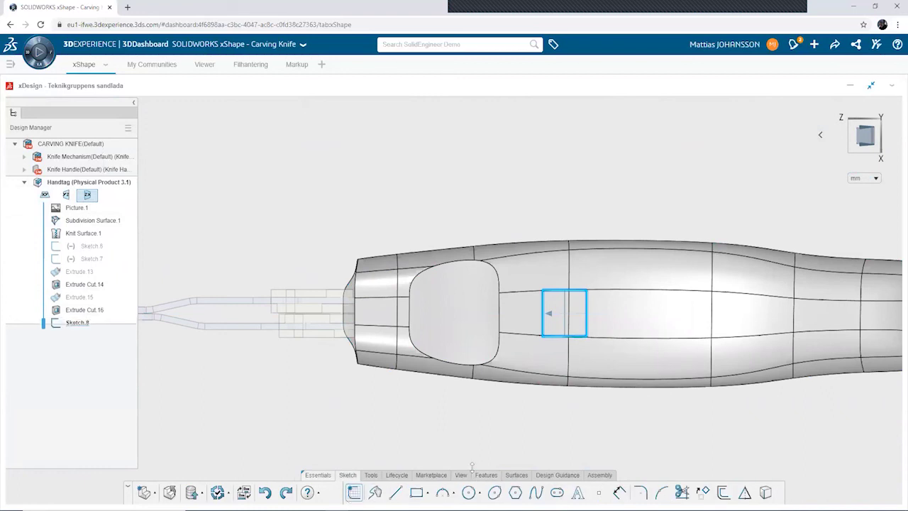
Step: Draw a slanted line from above the handle's front end down past its right side
scroll(505, 276, down, 2)
scroll(440, 184, up, 3)
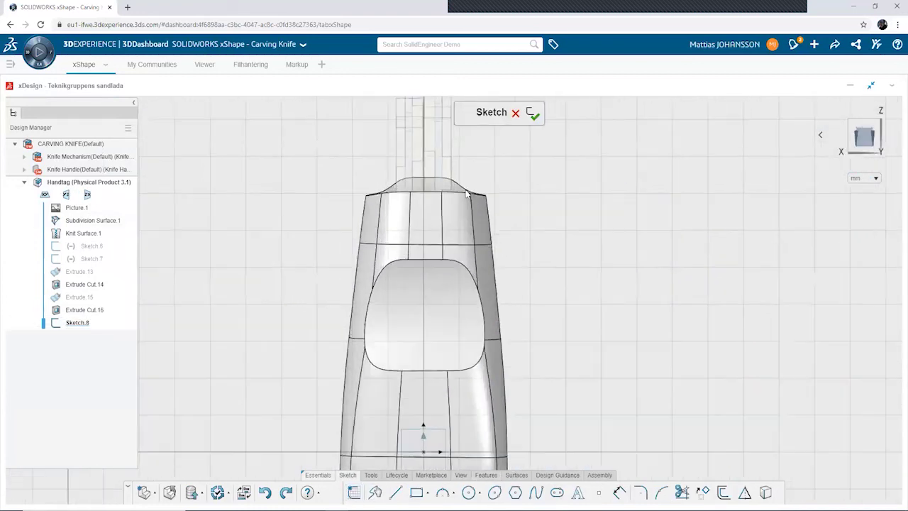
scroll(424, 144, up, 2)
click(395, 492)
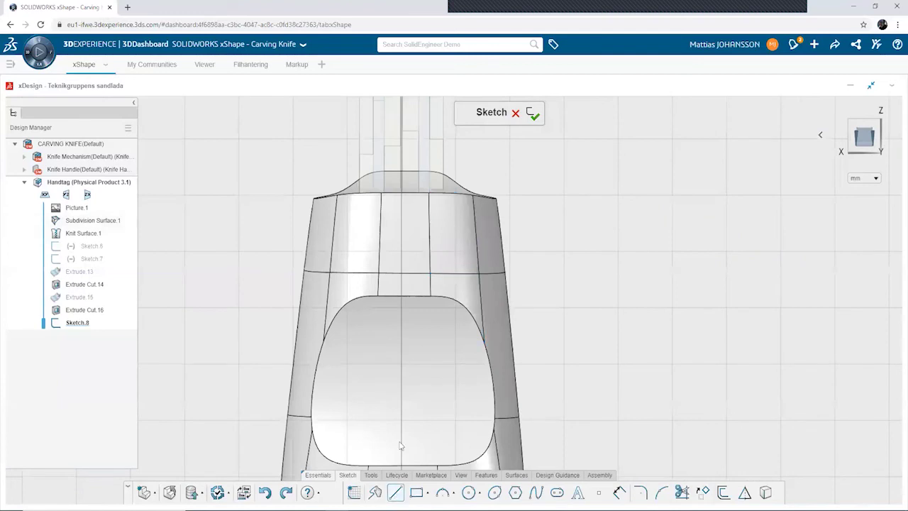
scroll(429, 206, down, 2)
scroll(447, 216, up, 1)
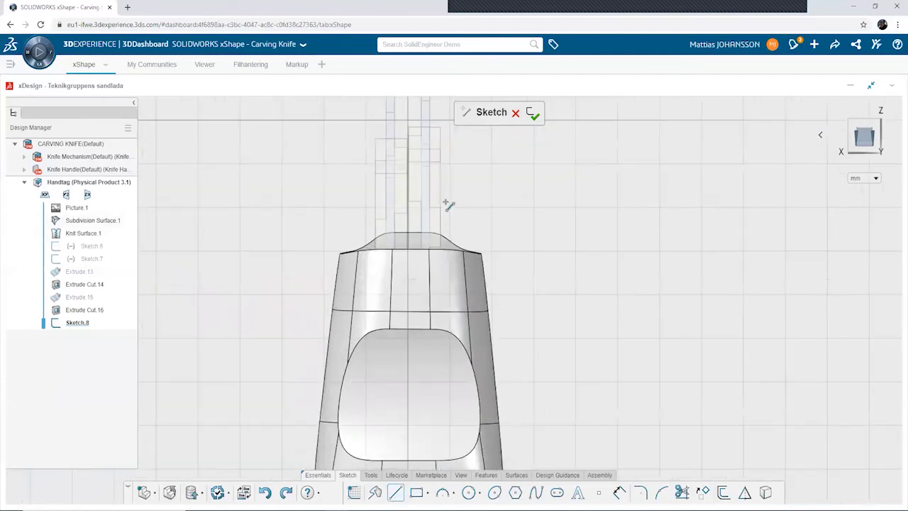
click(442, 197)
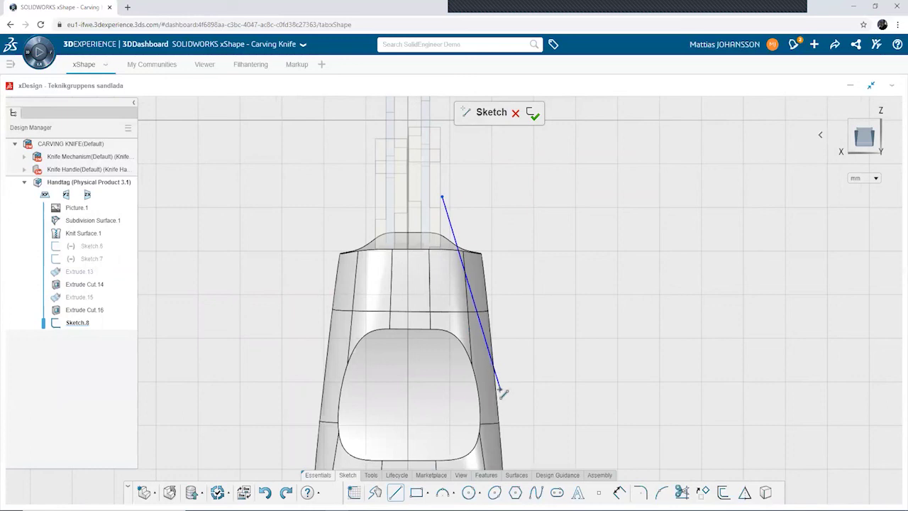
click(498, 389)
click(528, 428)
key(Escape)
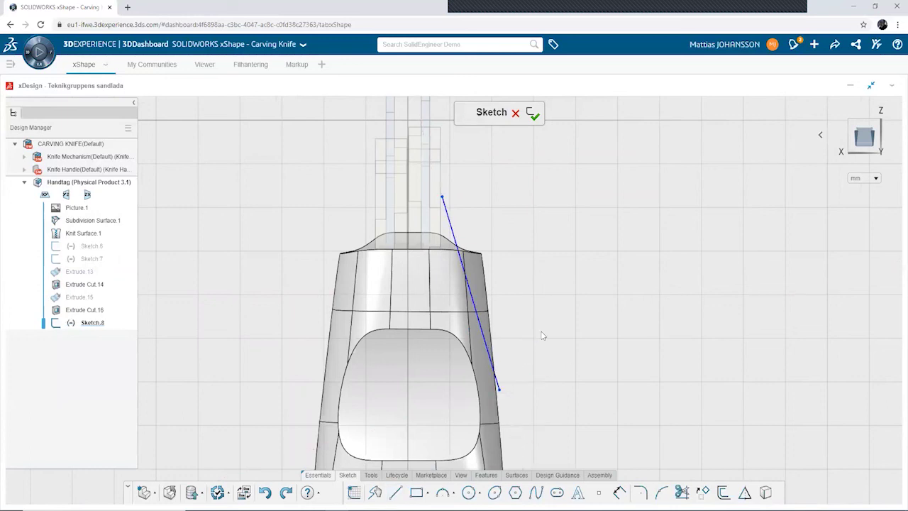
Step: Exit Sketch.8 and start an Extrude from its line
click(533, 117)
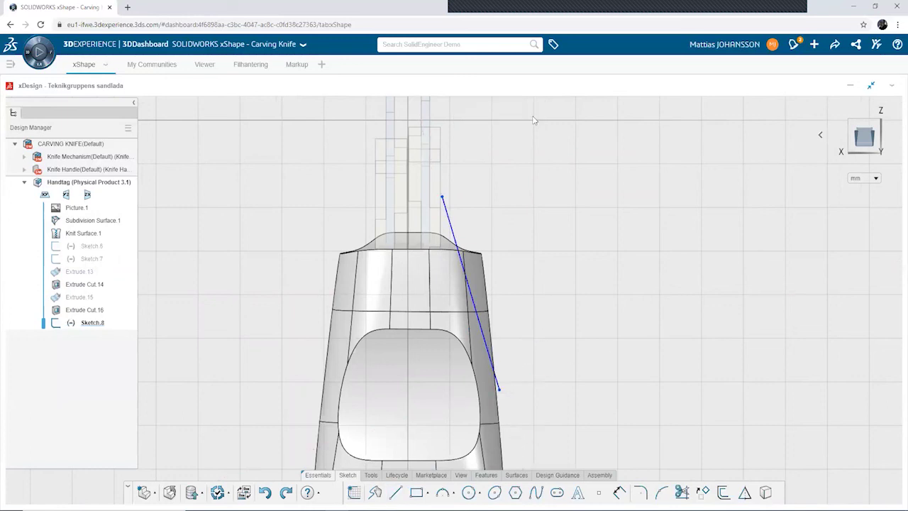
click(453, 247)
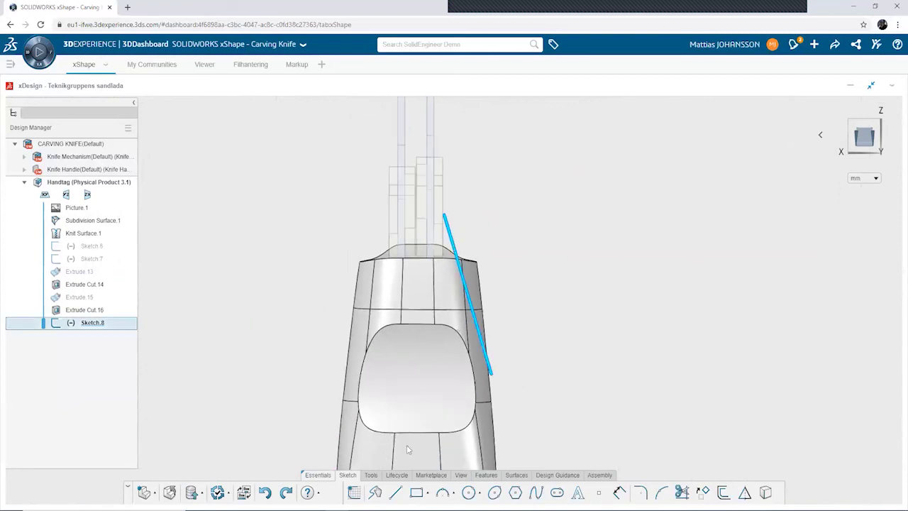
click(386, 493)
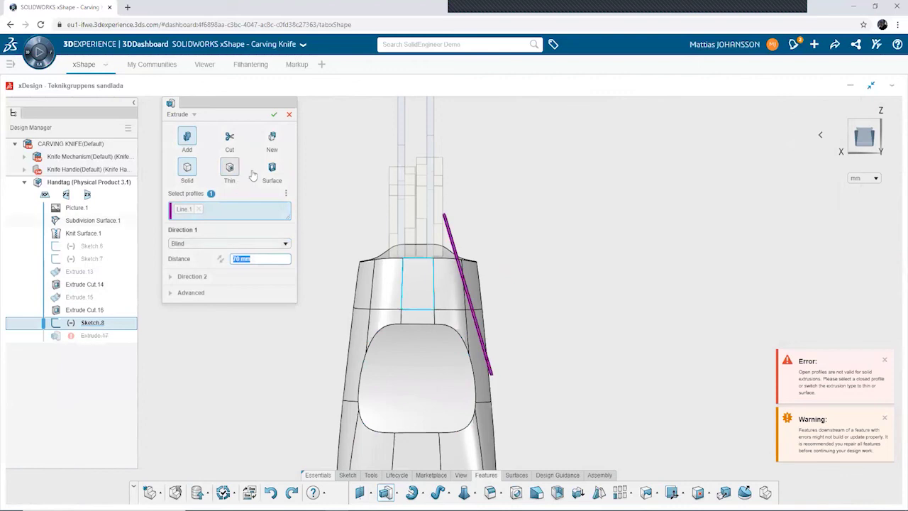
Step: Extrude the line as a Midplane surface, creating Extrude.17
click(272, 169)
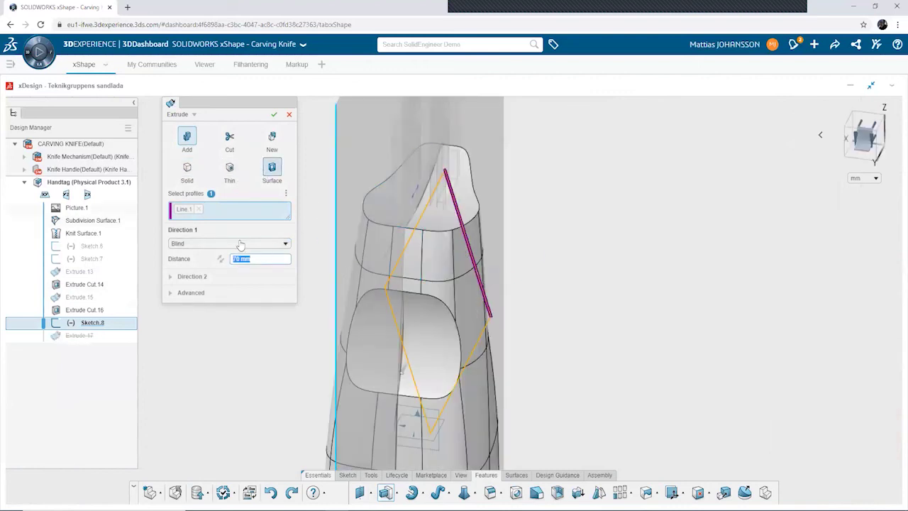
click(227, 243)
click(191, 264)
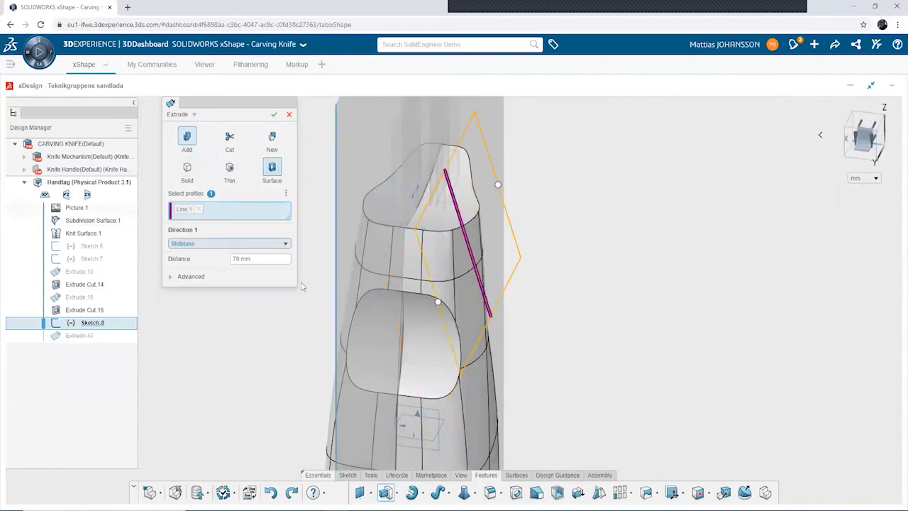
middle_drag(408, 285, 283, 130)
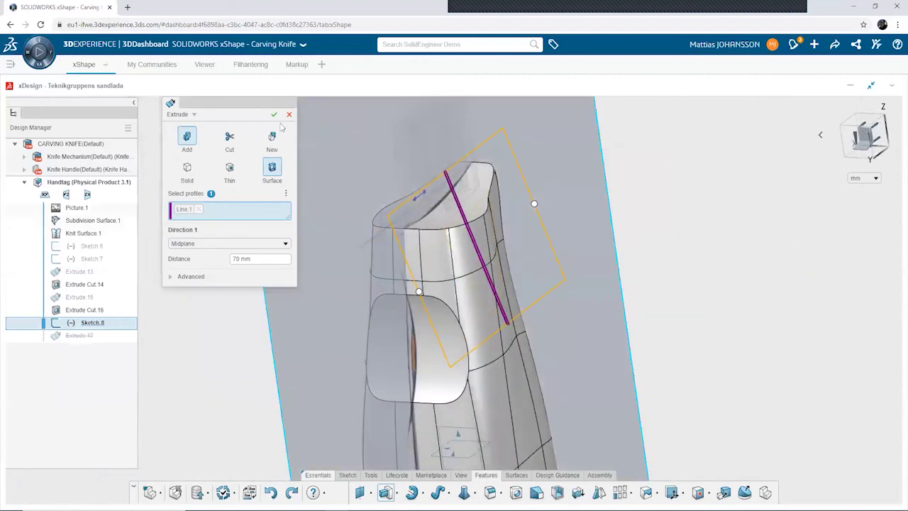
click(272, 115)
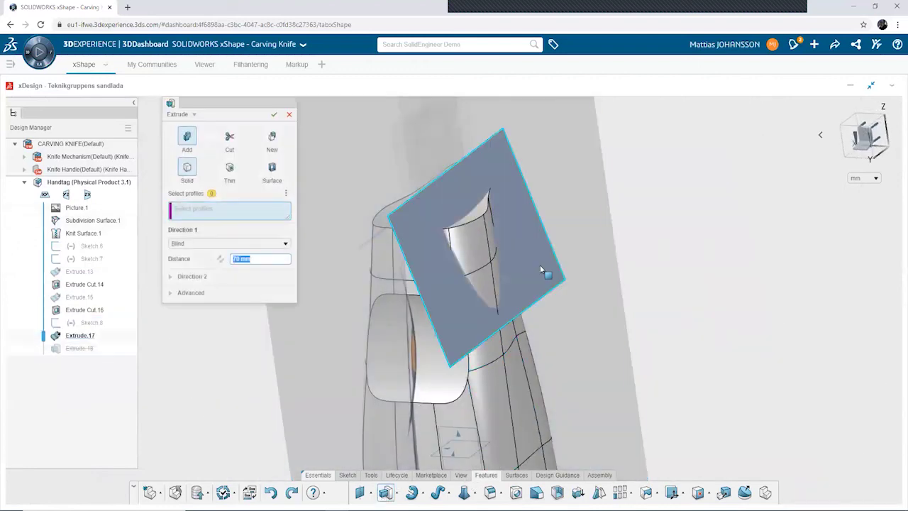
Step: Cut the handle with the Extrude.17 surface face, creating Extrude Cut.18
click(499, 260)
click(229, 137)
middle_drag(253, 165, 340, 208)
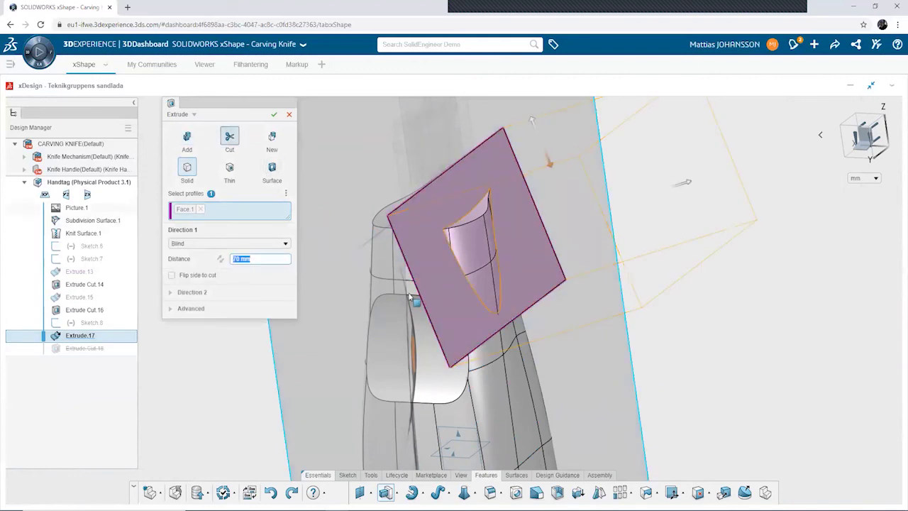
click(273, 115)
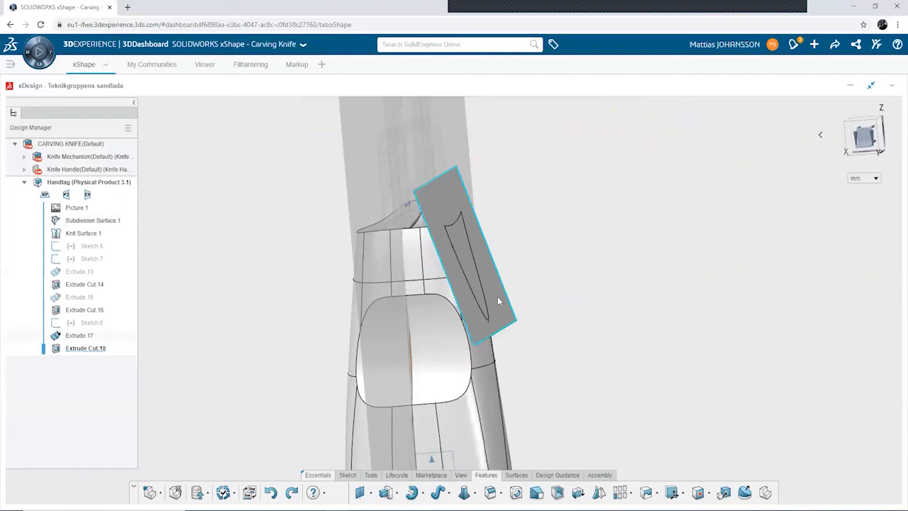
Step: Hide the Extrude.17 surface and select Sketch.8 in the tree
click(84, 336)
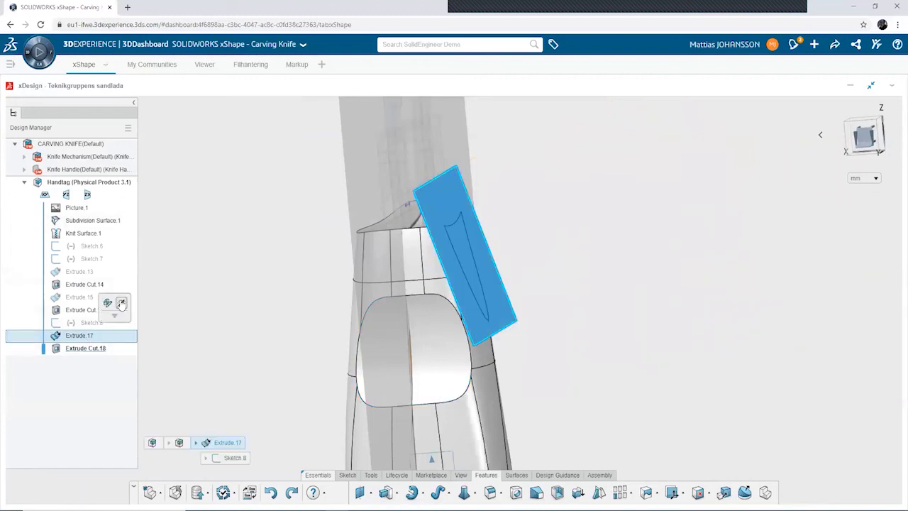
click(122, 303)
mouse_move(323, 338)
middle_down()
mouse_move(243, 314)
mouse_move(229, 337)
mouse_move(252, 379)
mouse_move(319, 312)
mouse_move(345, 348)
middle_up()
click(83, 324)
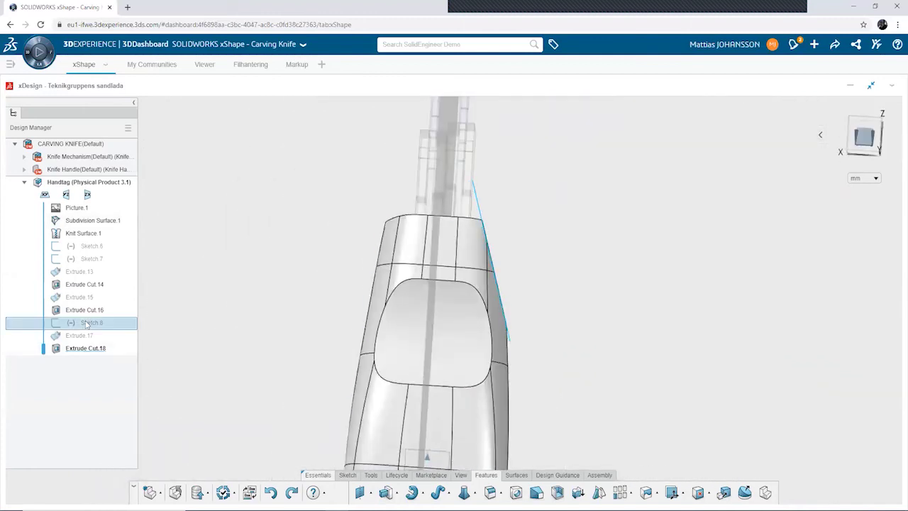
Step: Edit Sketch.8, shift the line's top endpoint slightly left, and accept to rebuild Extrude Cut.18
click(108, 285)
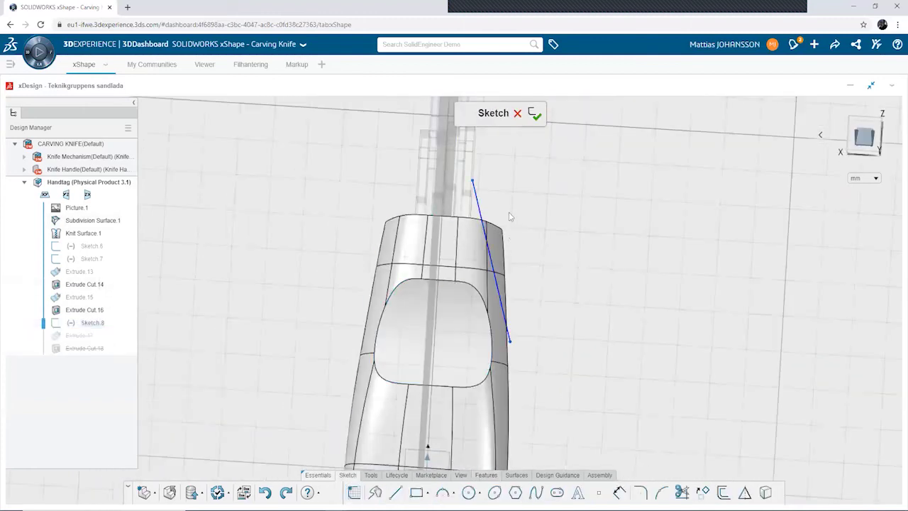
drag(448, 162, 435, 166)
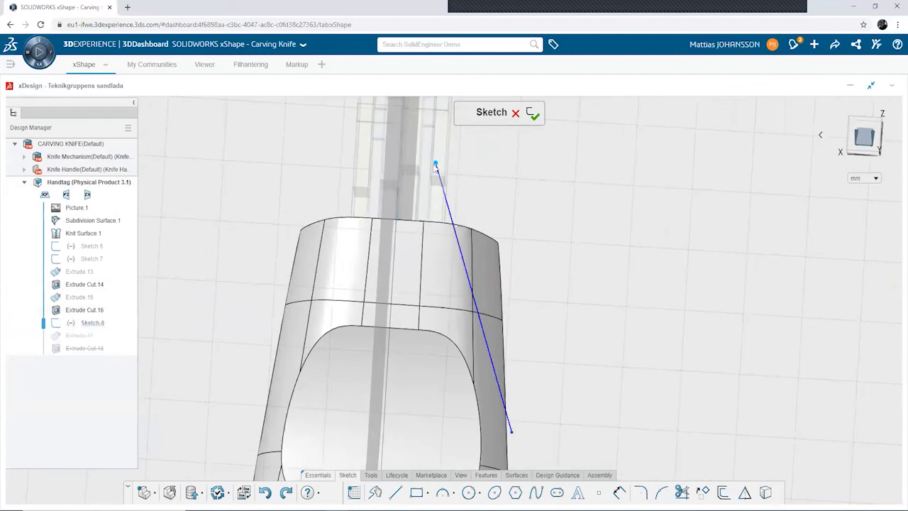
click(532, 115)
mouse_move(457, 243)
middle_down()
mouse_move(489, 199)
mouse_move(392, 318)
mouse_move(408, 368)
middle_up()
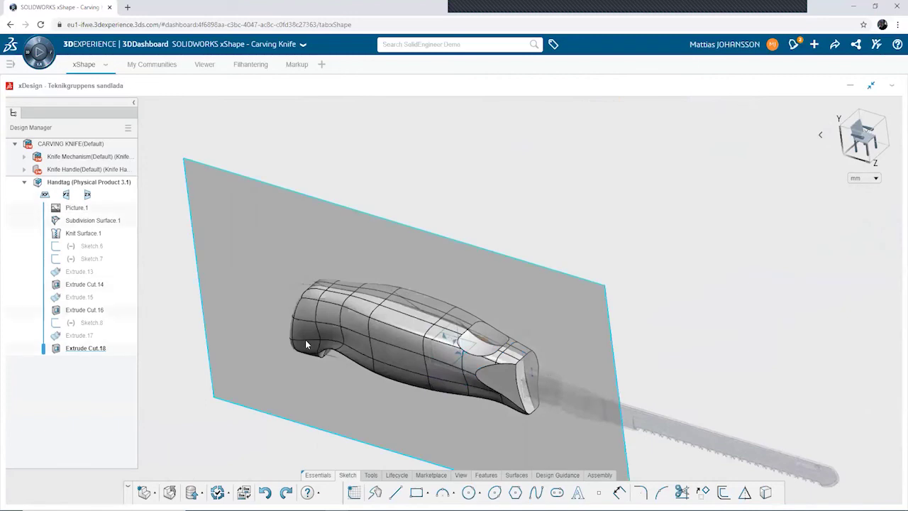
Step: Feature-mirror Extrude Cut.18 across the yz plane, creating Mirror.3
click(499, 480)
click(598, 494)
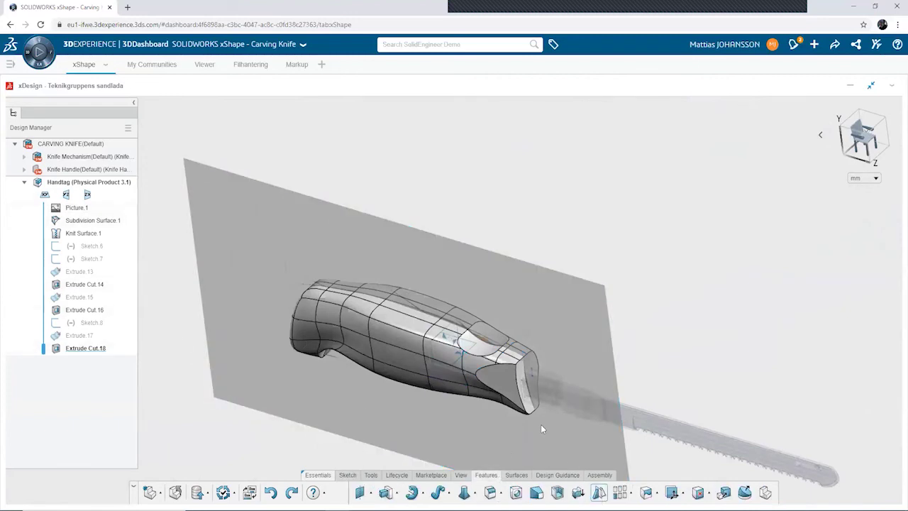
click(66, 195)
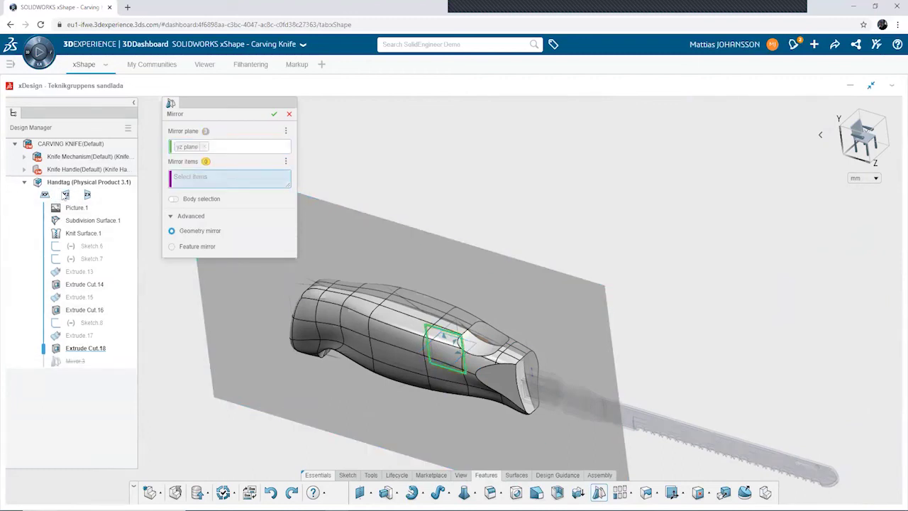
click(509, 384)
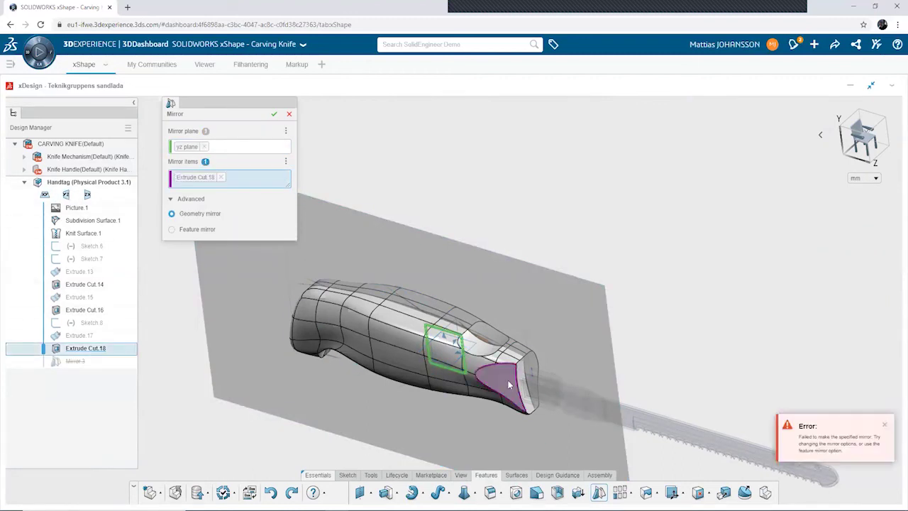
click(183, 234)
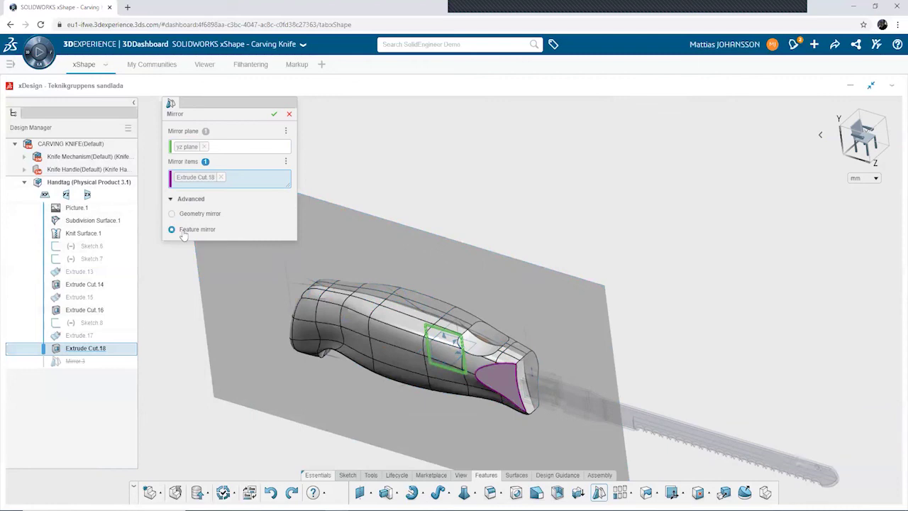
click(274, 116)
mouse_move(397, 234)
middle_down()
mouse_move(324, 281)
mouse_move(462, 204)
mouse_move(451, 186)
mouse_move(267, 236)
mouse_move(350, 259)
mouse_move(469, 381)
middle_up()
scroll(472, 380, up, 2)
mouse_move(503, 327)
middle_down()
mouse_move(499, 301)
mouse_move(549, 290)
mouse_move(495, 319)
middle_up()
scroll(425, 311, up, 2)
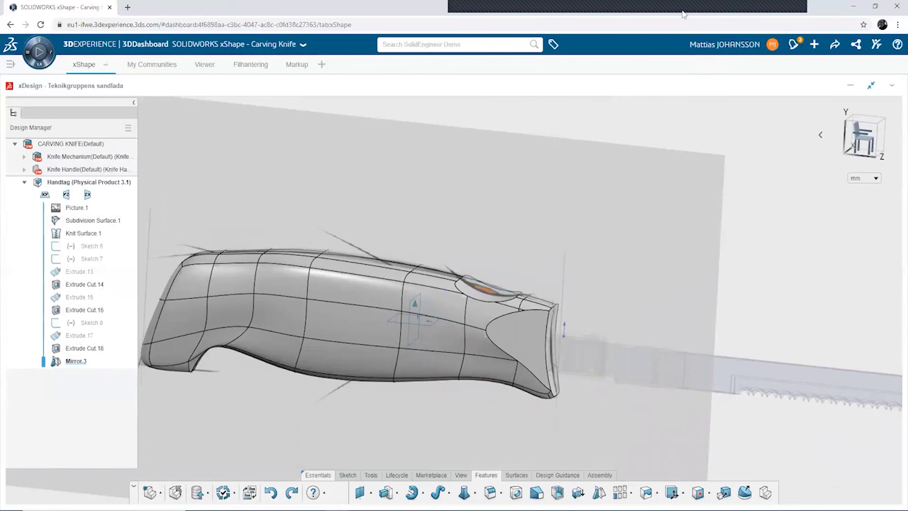